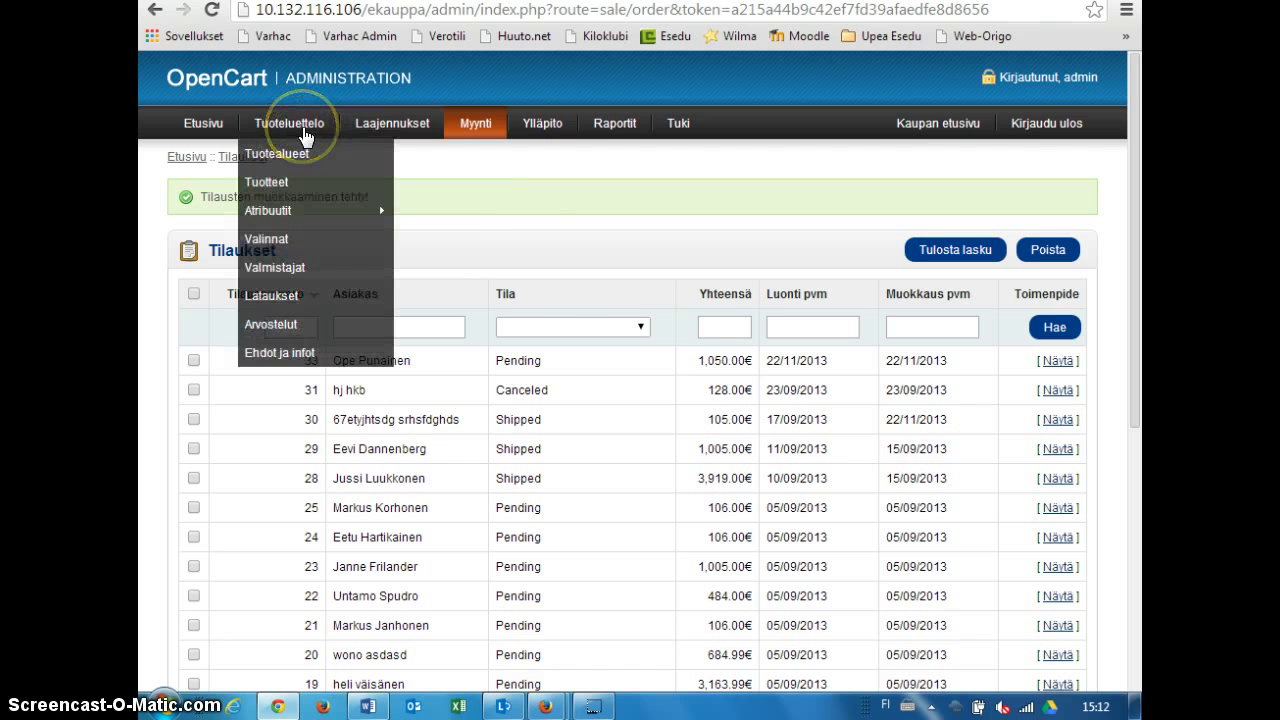
Open the product list (Tuotteet) from the catalogue and start adding a new product.
click(305, 135)
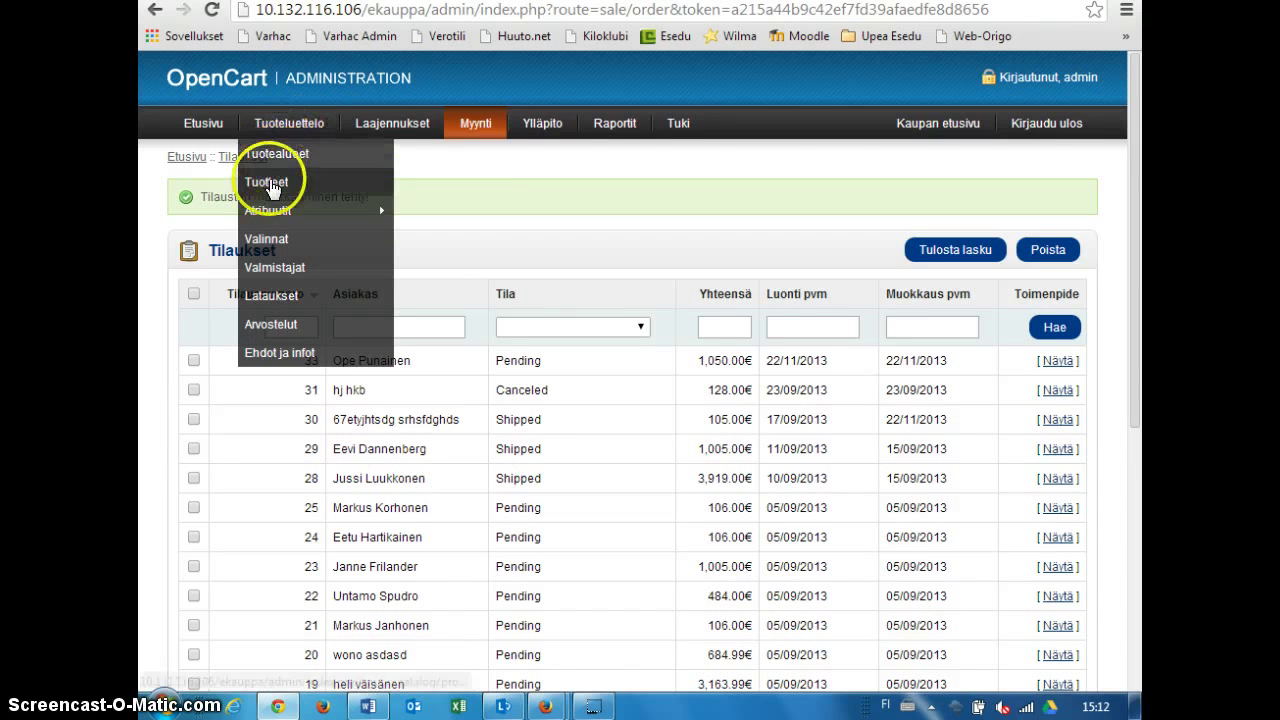
click(274, 186)
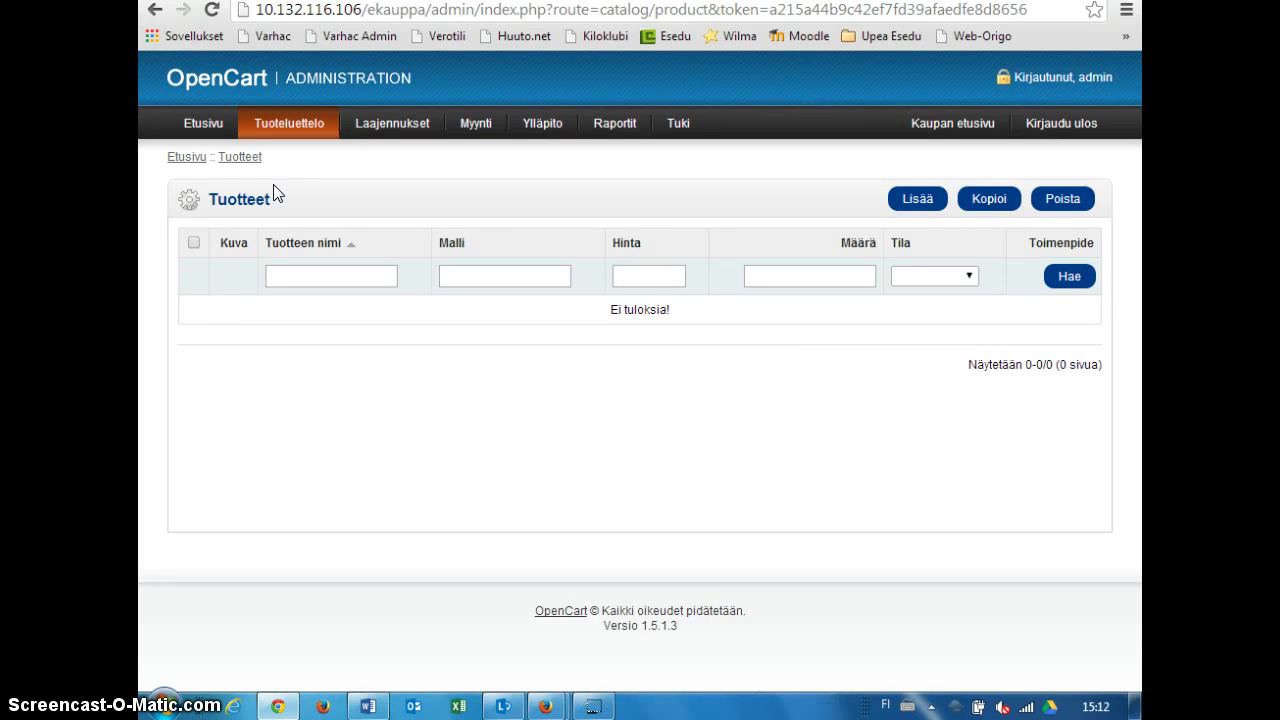
click(286, 126)
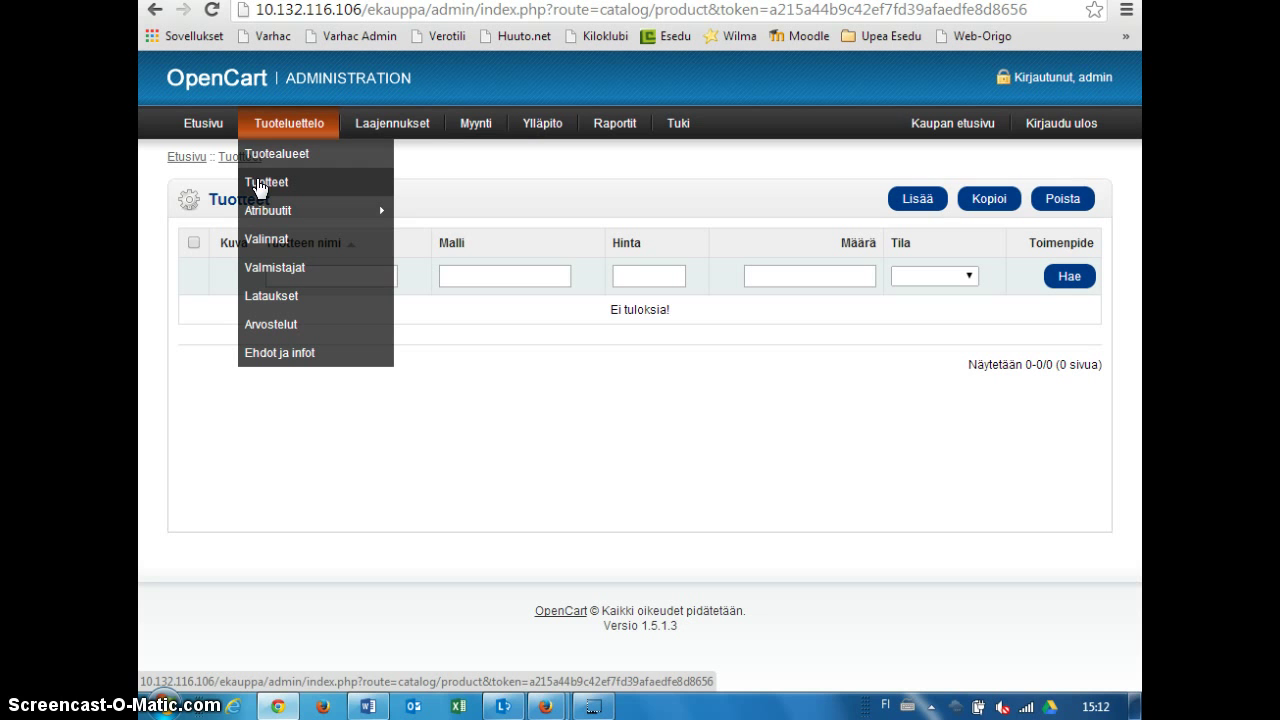
mouse_move(270, 210)
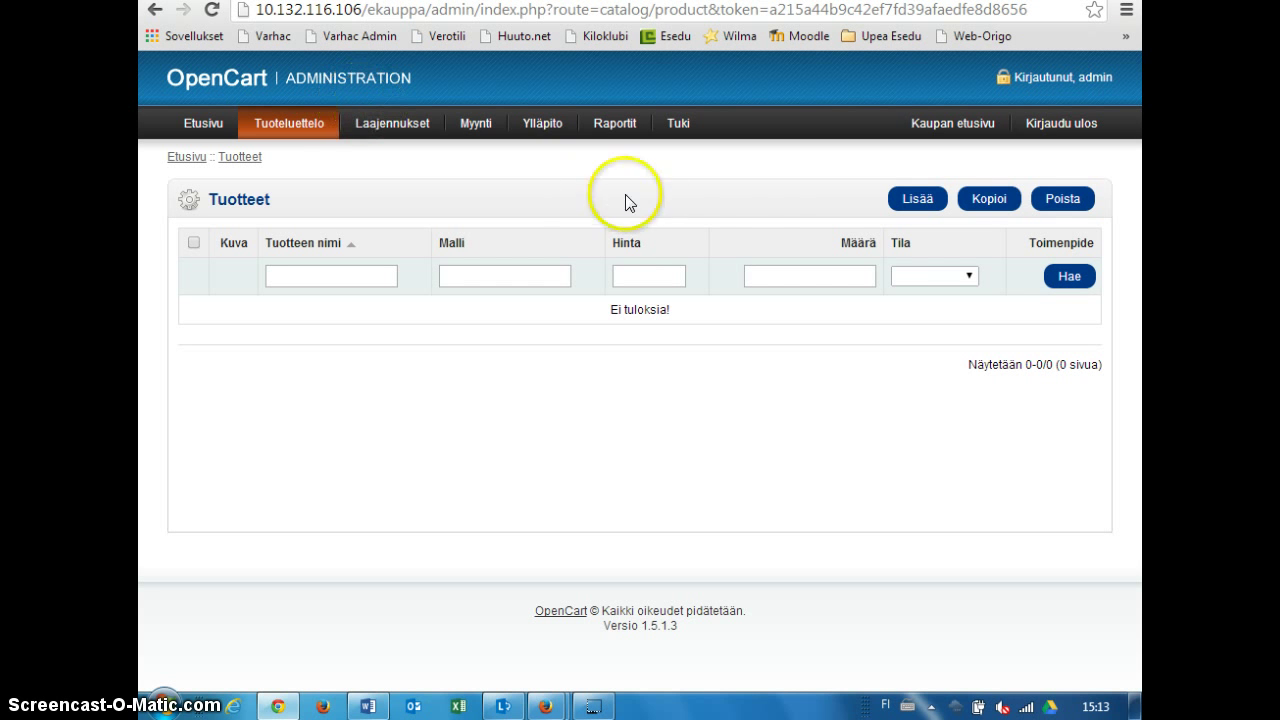
click(917, 199)
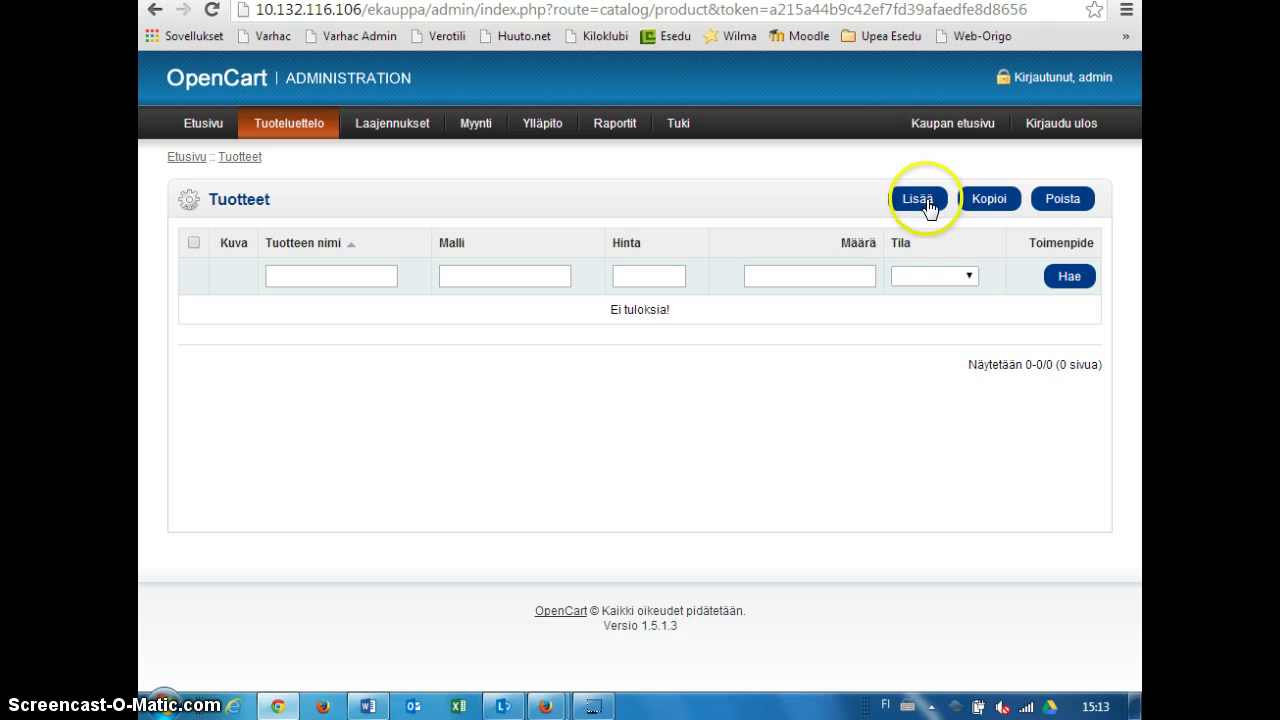
click(926, 204)
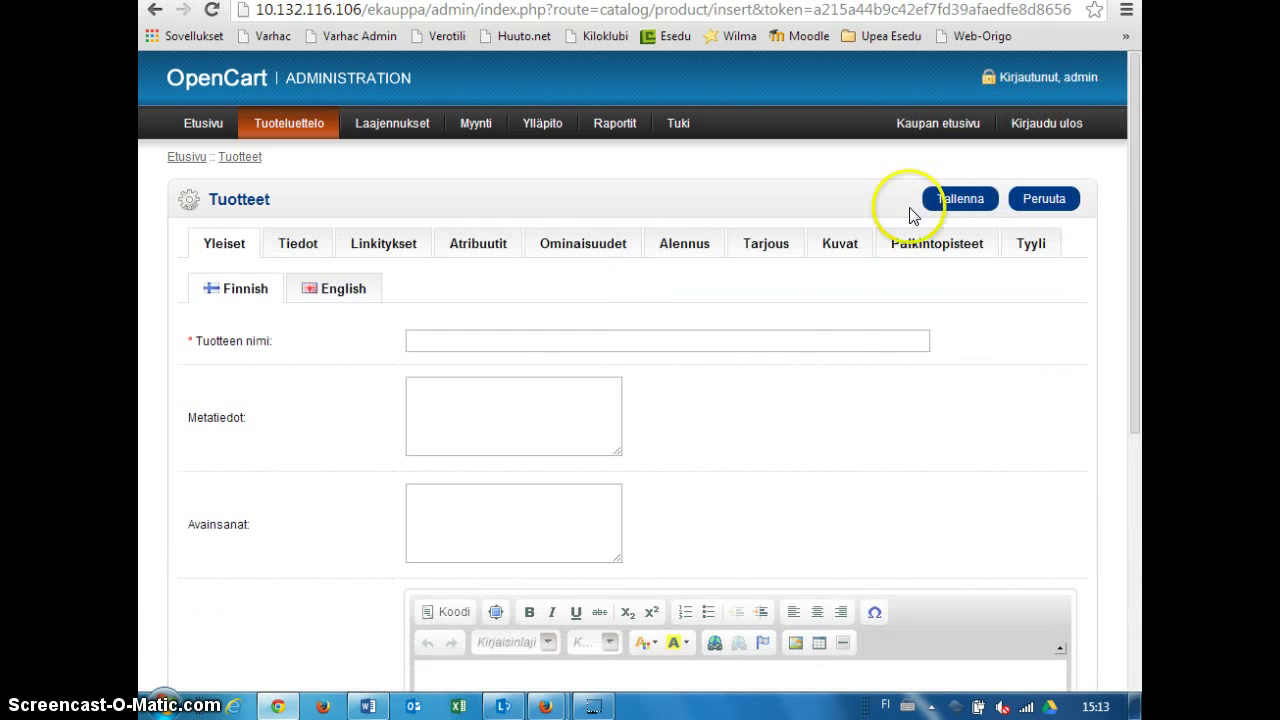
Review the Yleiset, Tiedot, Linkitykset and Kuvat sections of the new product form.
click(224, 250)
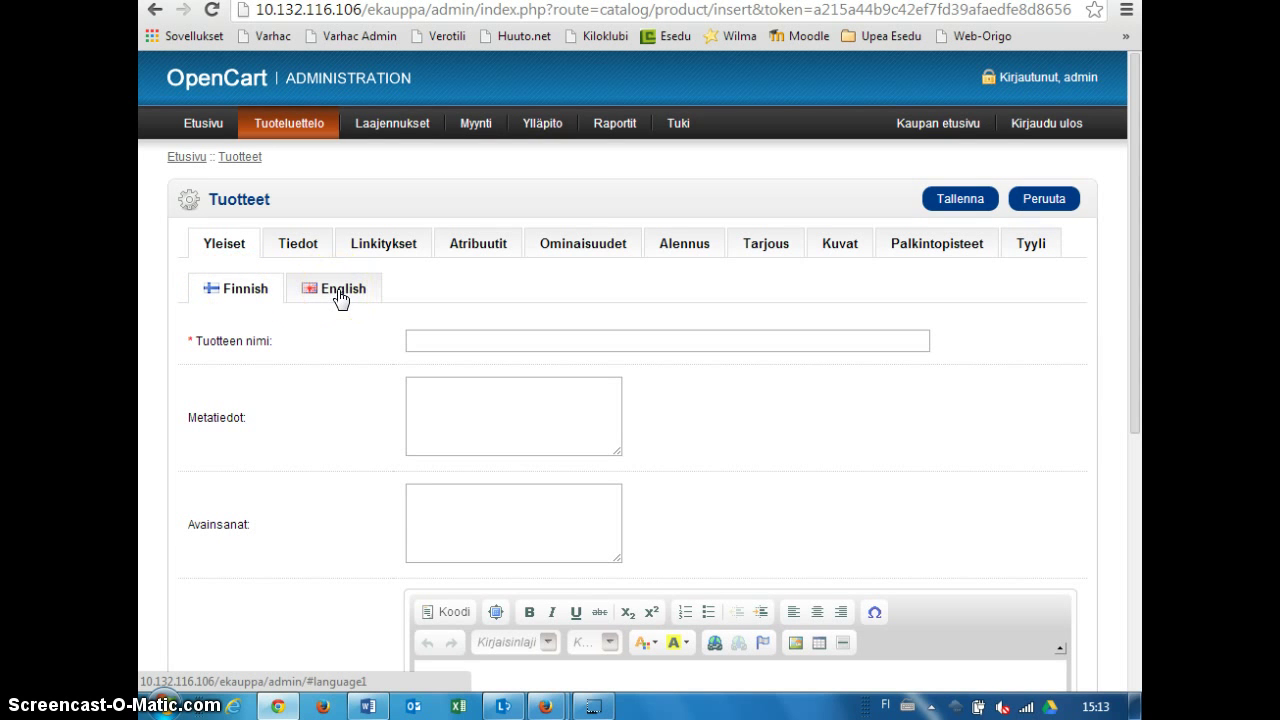
click(297, 245)
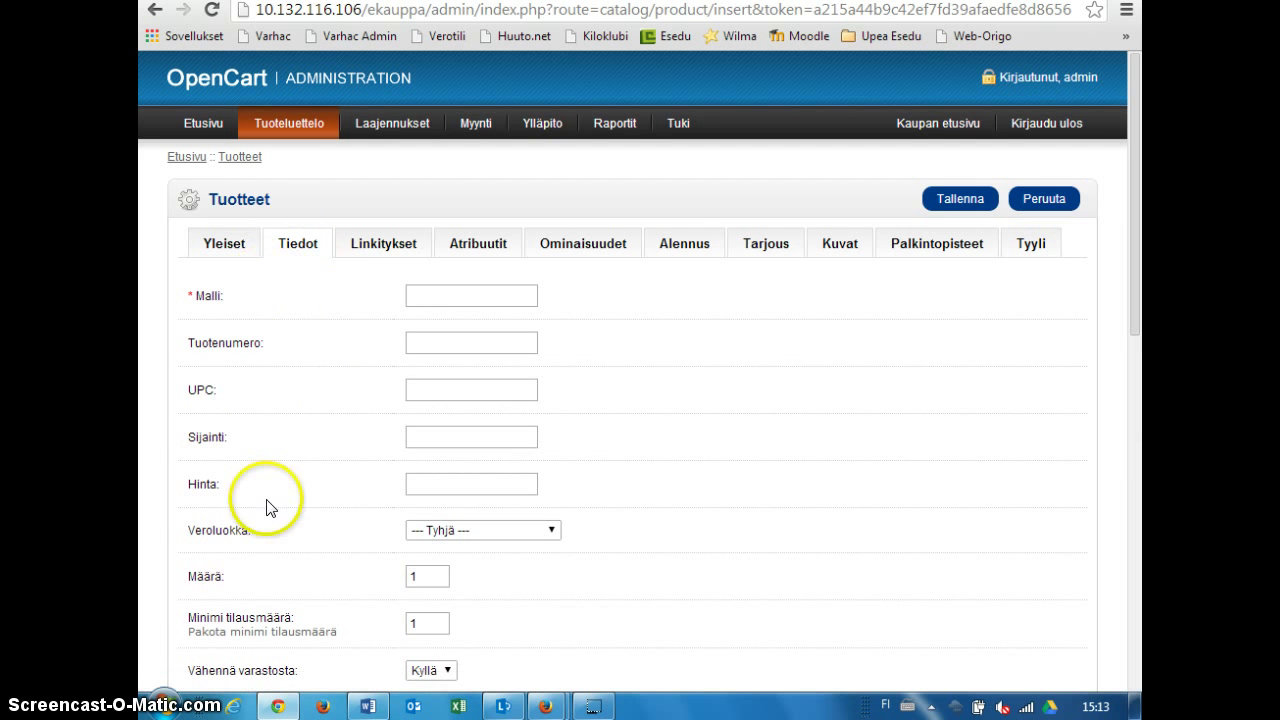
click(372, 249)
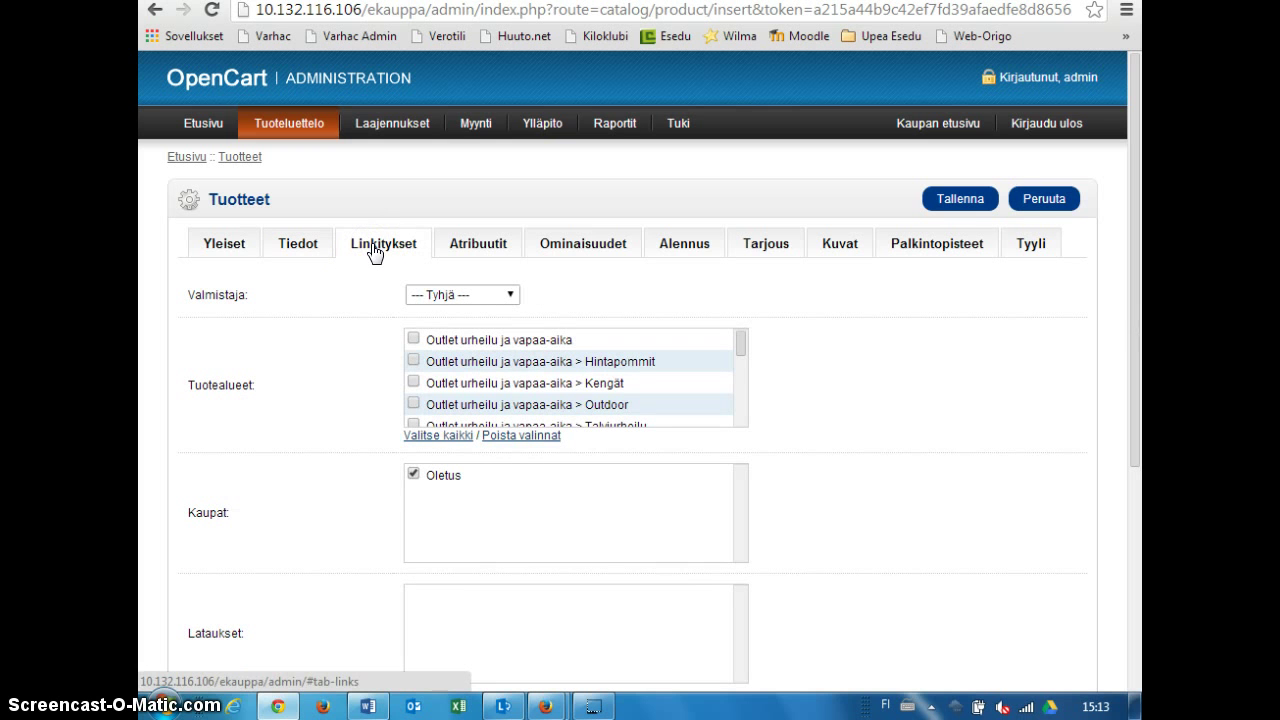
click(373, 288)
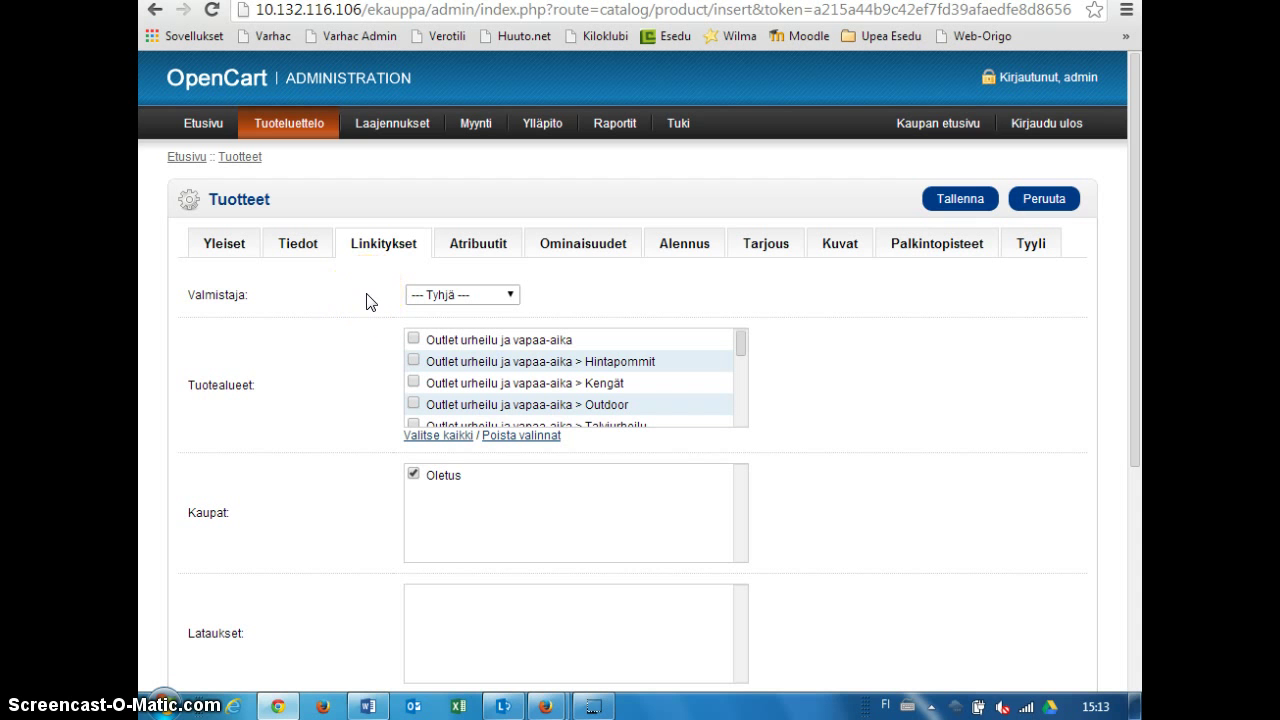
click(483, 363)
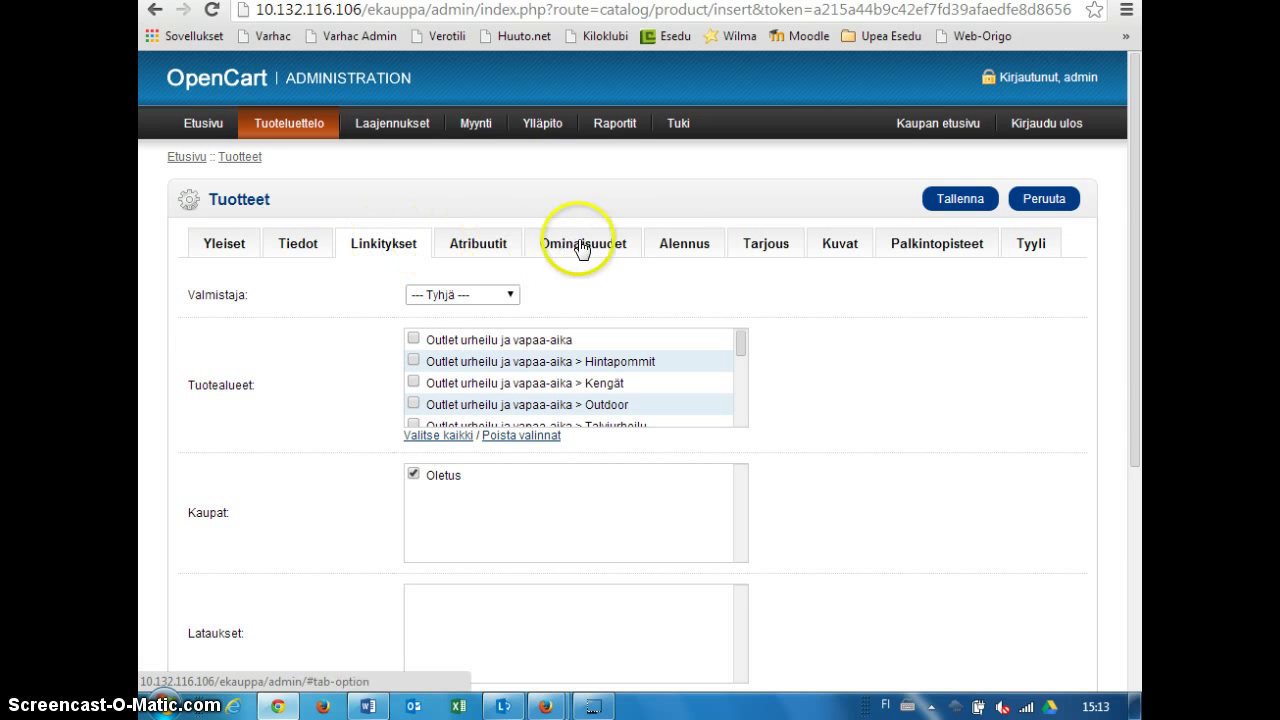
click(847, 253)
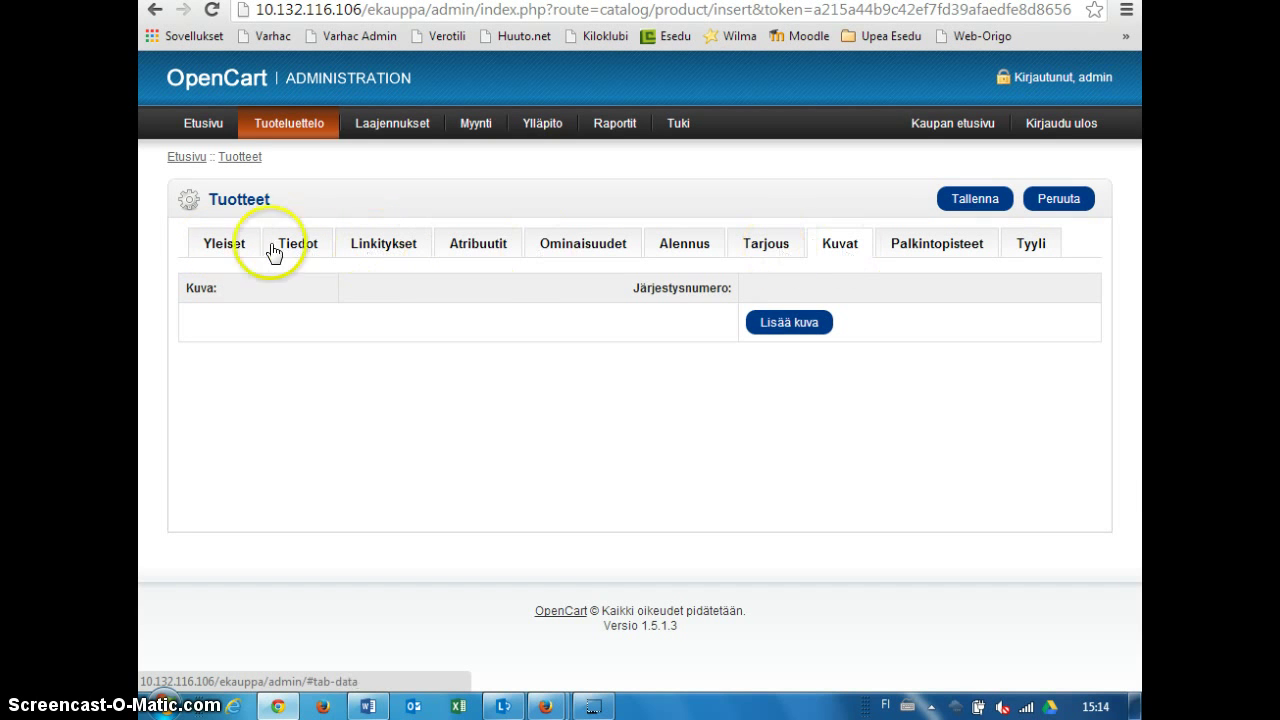
Enter "Tietokonelaukku" as the Finnish product name in the general product information.
click(216, 248)
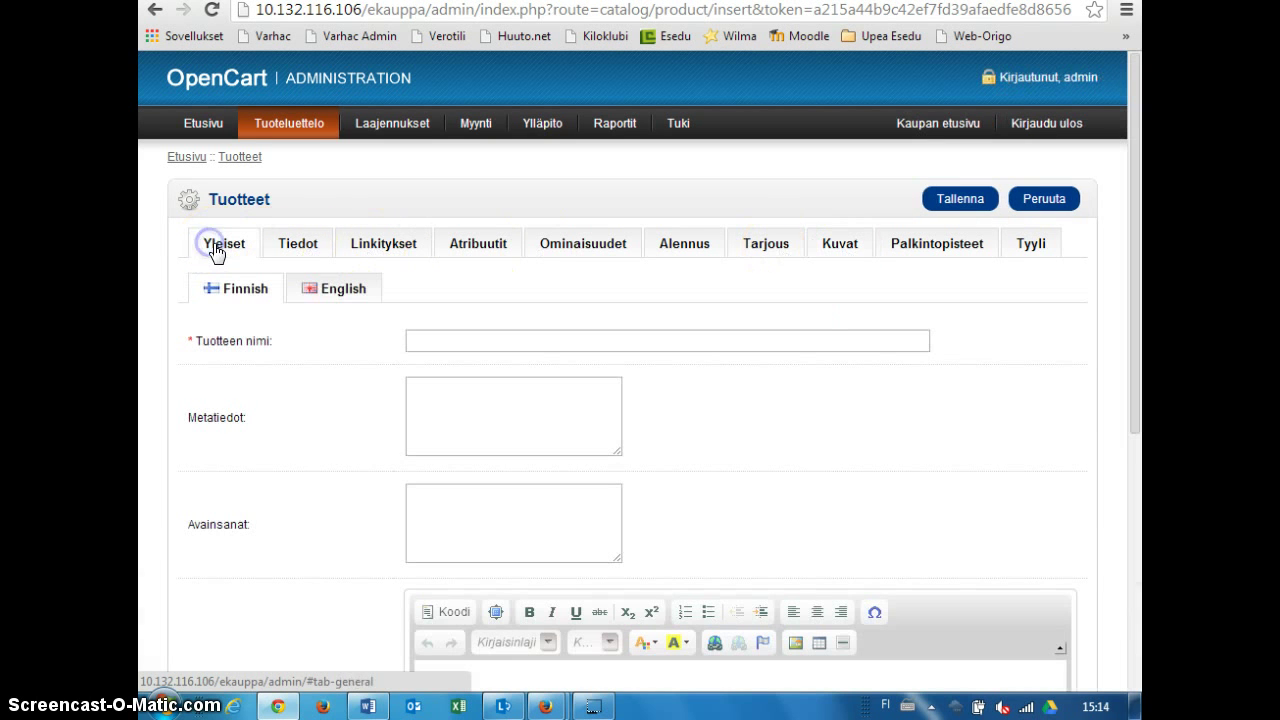
click(463, 340)
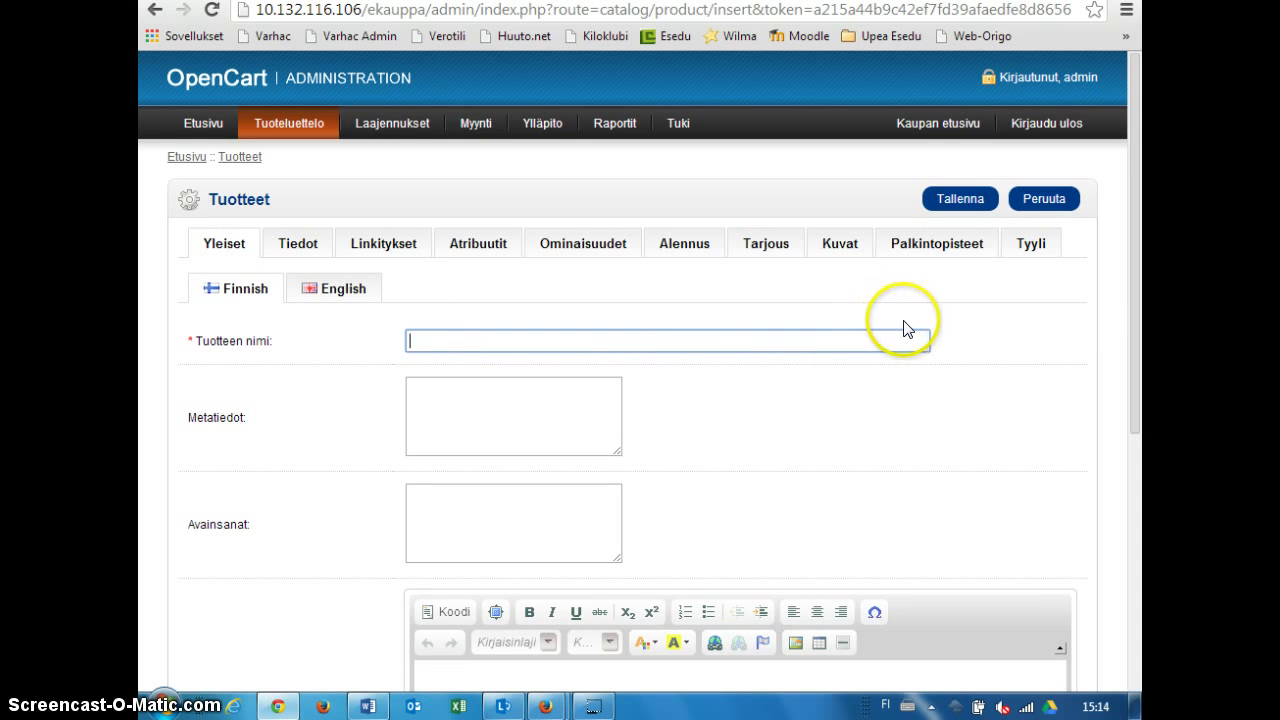
text(Ti)
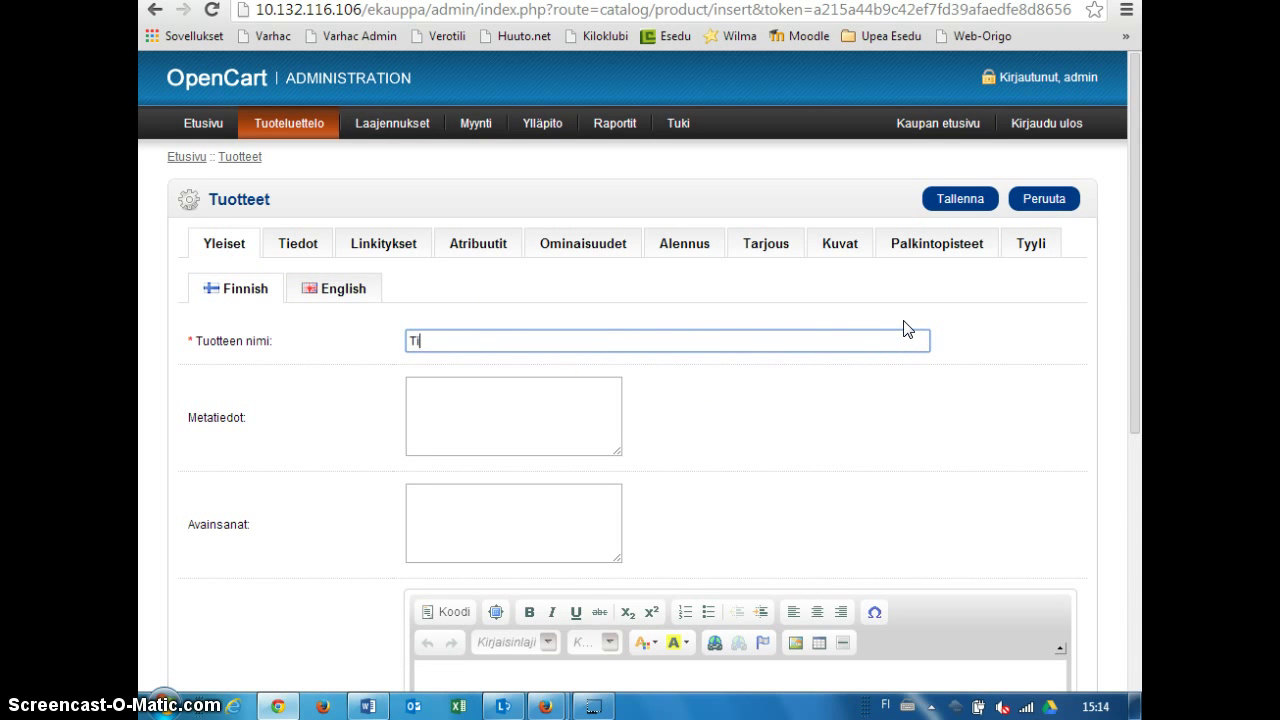
text(etokonelaukku)
click(895, 329)
text(US)
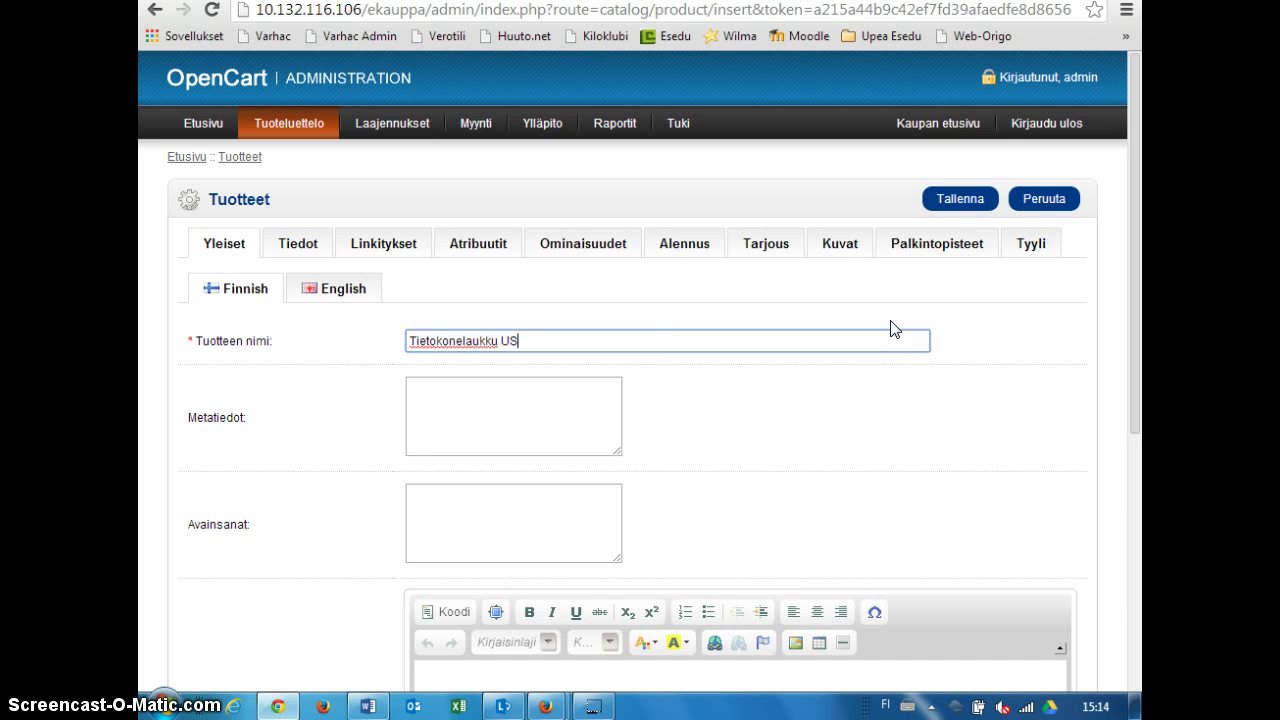
text(B-hiirellä)
key(BackSpace)
key(BackSpace)
key(BackSpace)
key(BackSpace)
key(BackSpace)
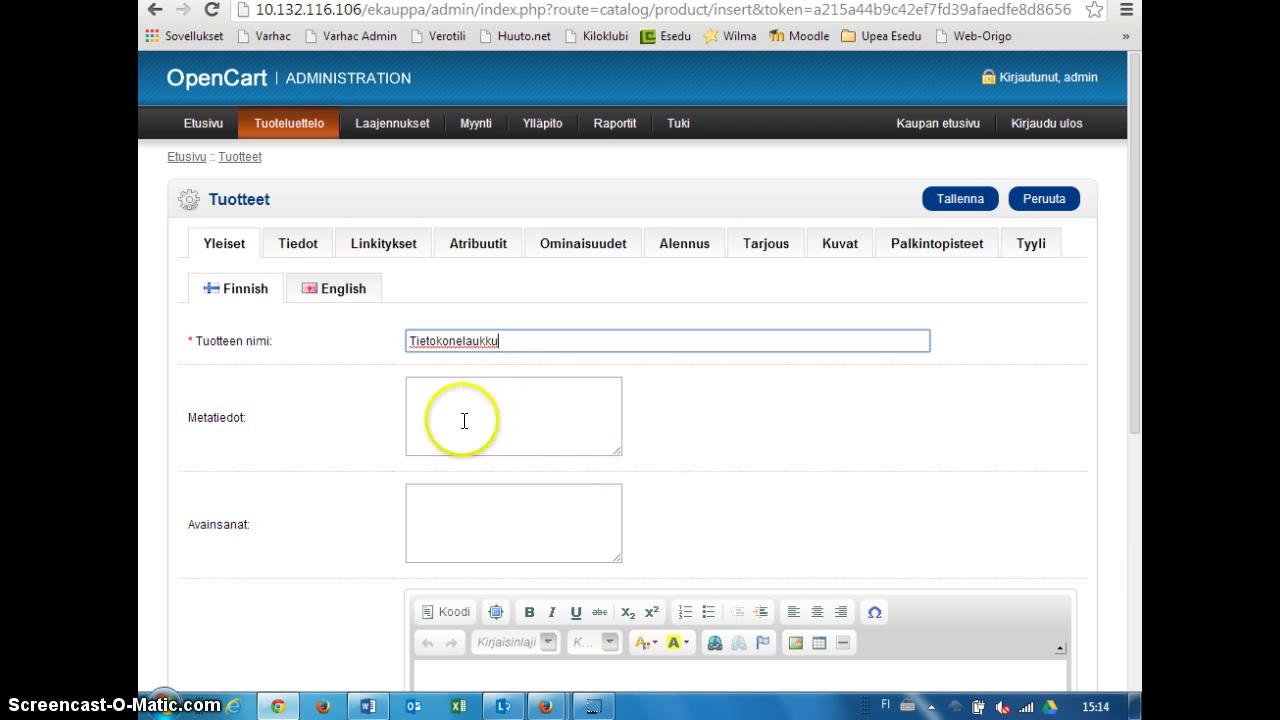
Fill in the Finnish metadata (Metatiedot) of the product with "tietokonelaukku".
scroll(463, 420, down, 2)
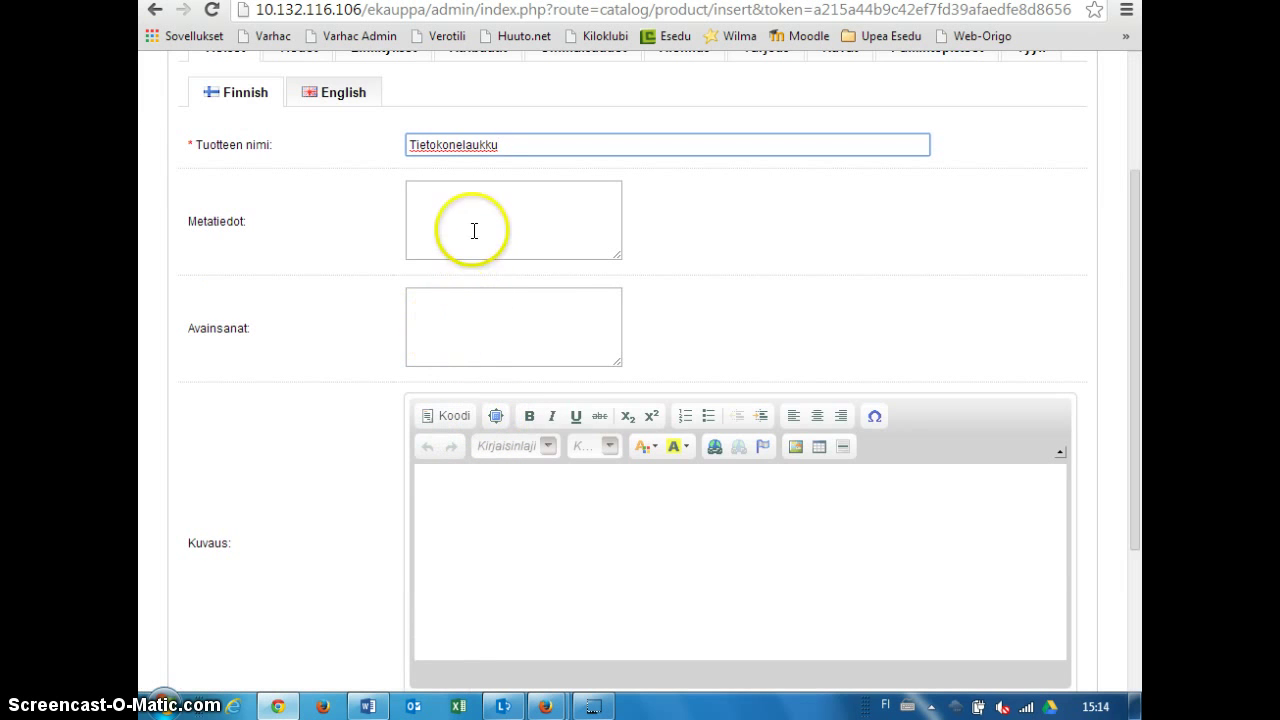
scroll(492, 432, down, 2)
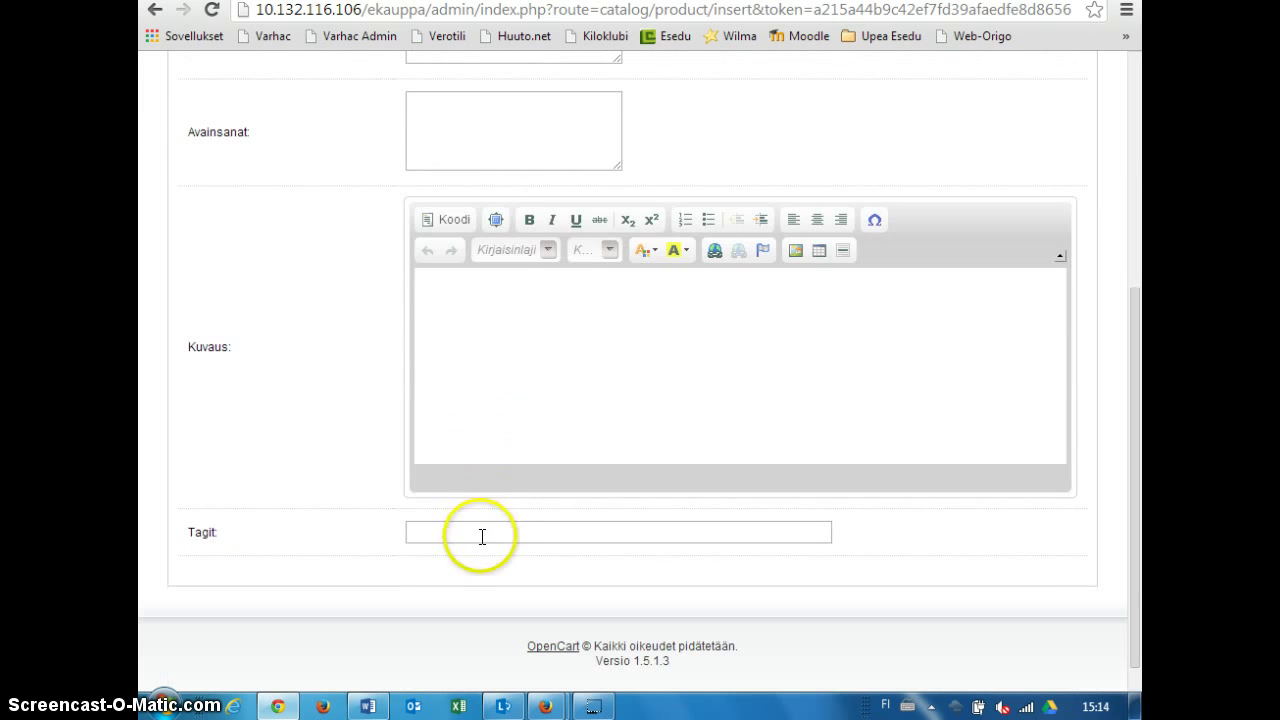
scroll(457, 517, up, 1)
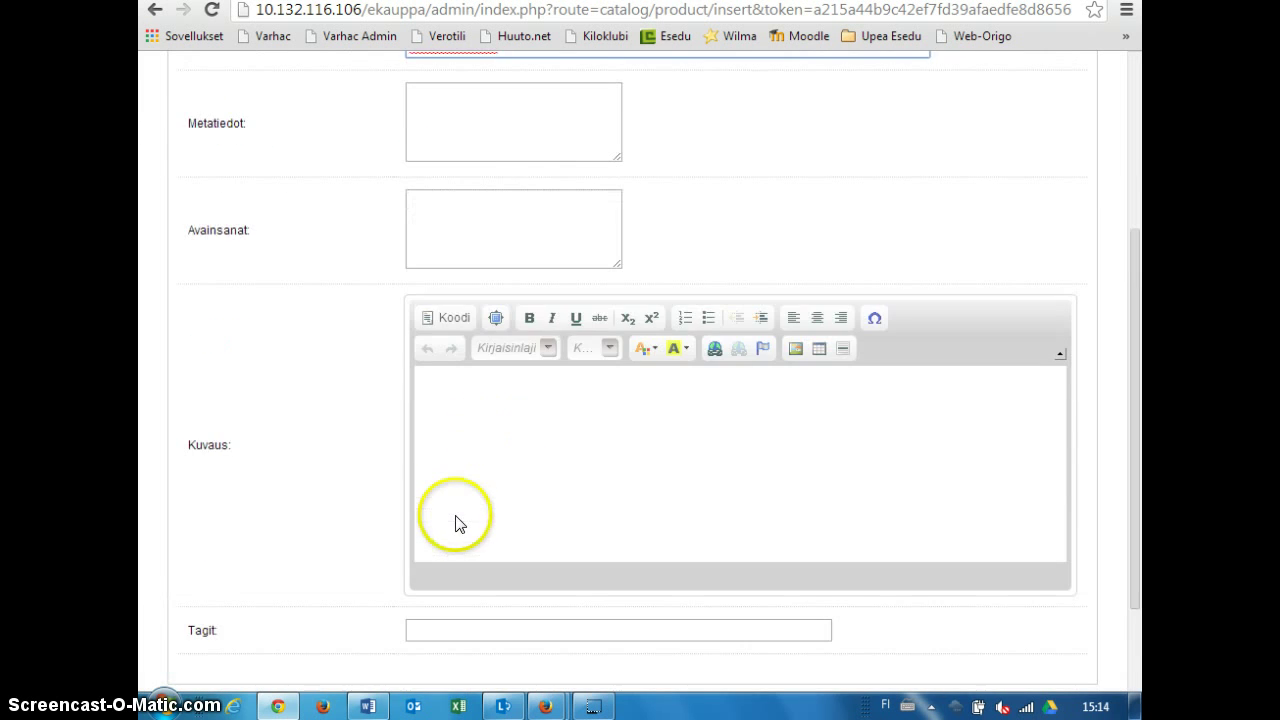
click(442, 101)
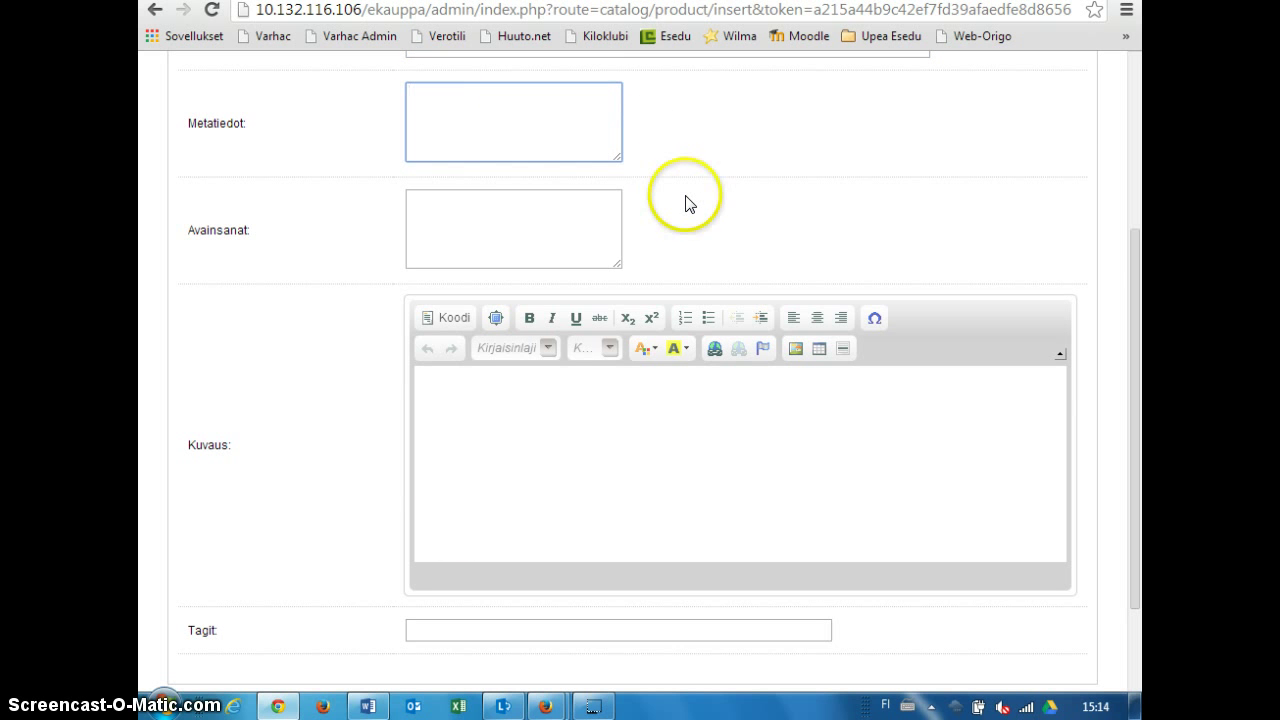
scroll(632, 286, down, 1)
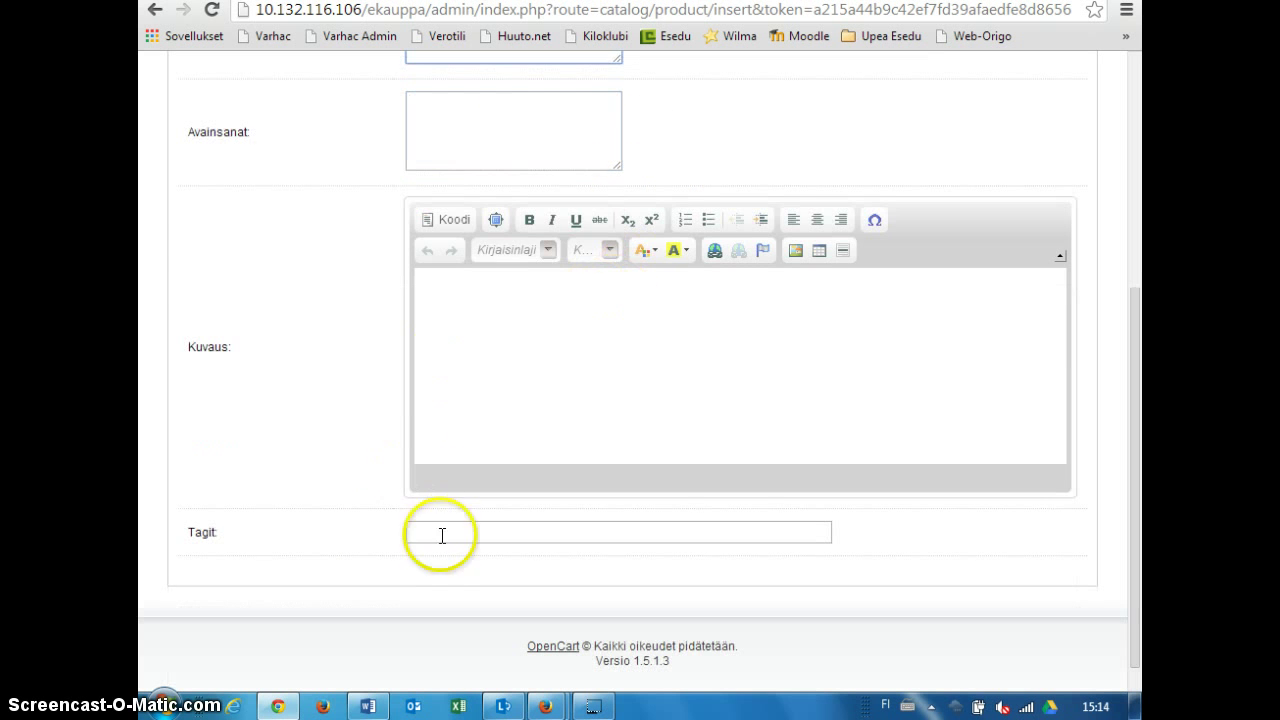
scroll(497, 506, up, 2)
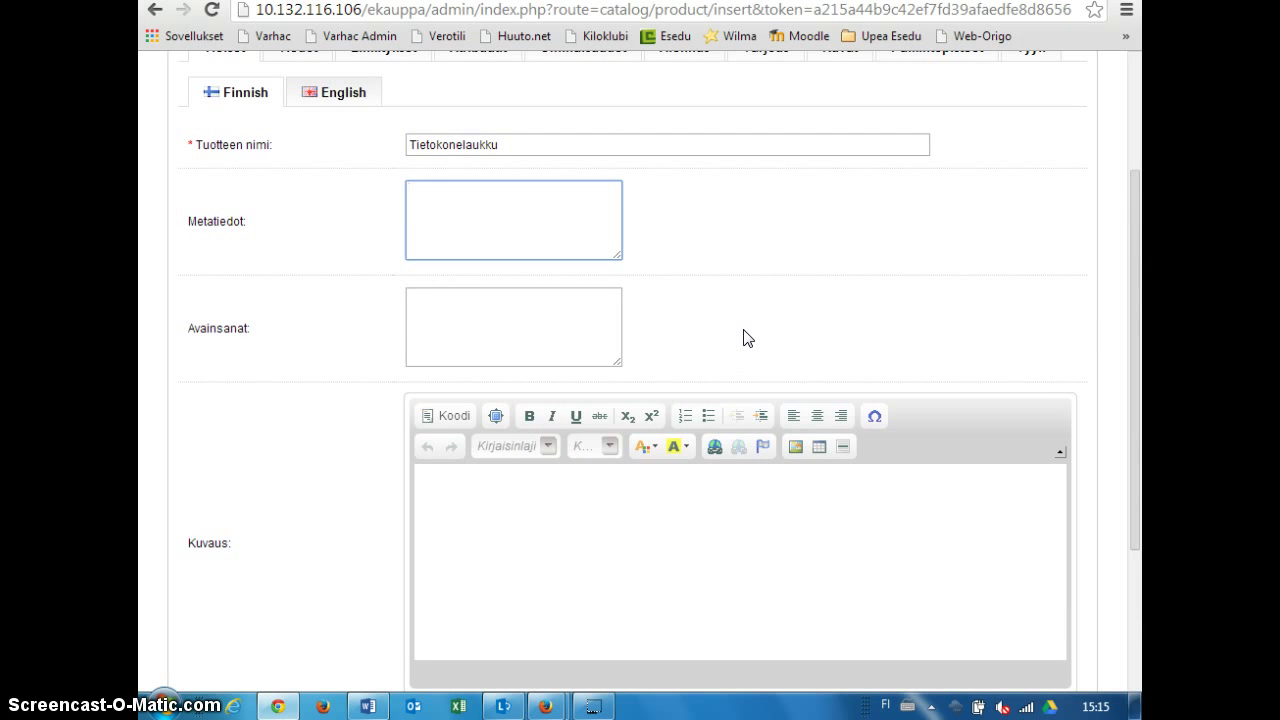
text(ieokonelaukku)
click(419, 190)
text(t)
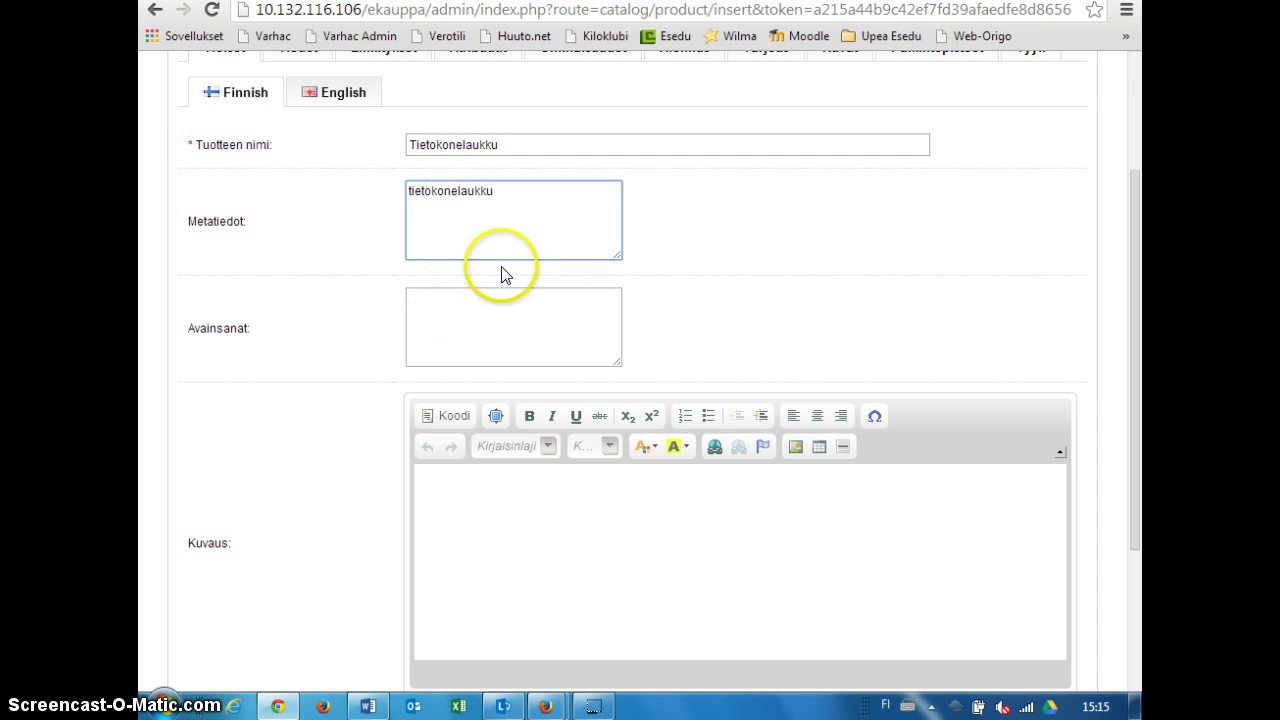
Enter "tietokonelaukku" as both the product's keywords (Avainsanat) and its tag (Tagit).
click(486, 317)
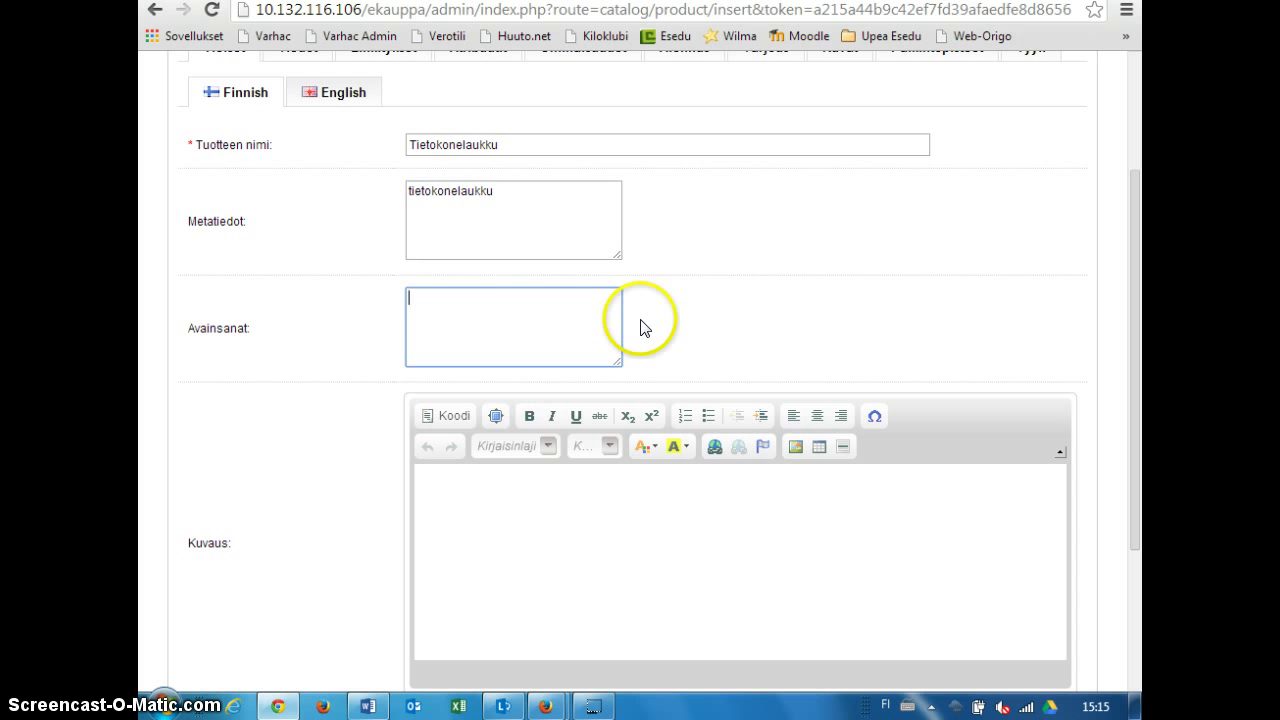
text(tietok)
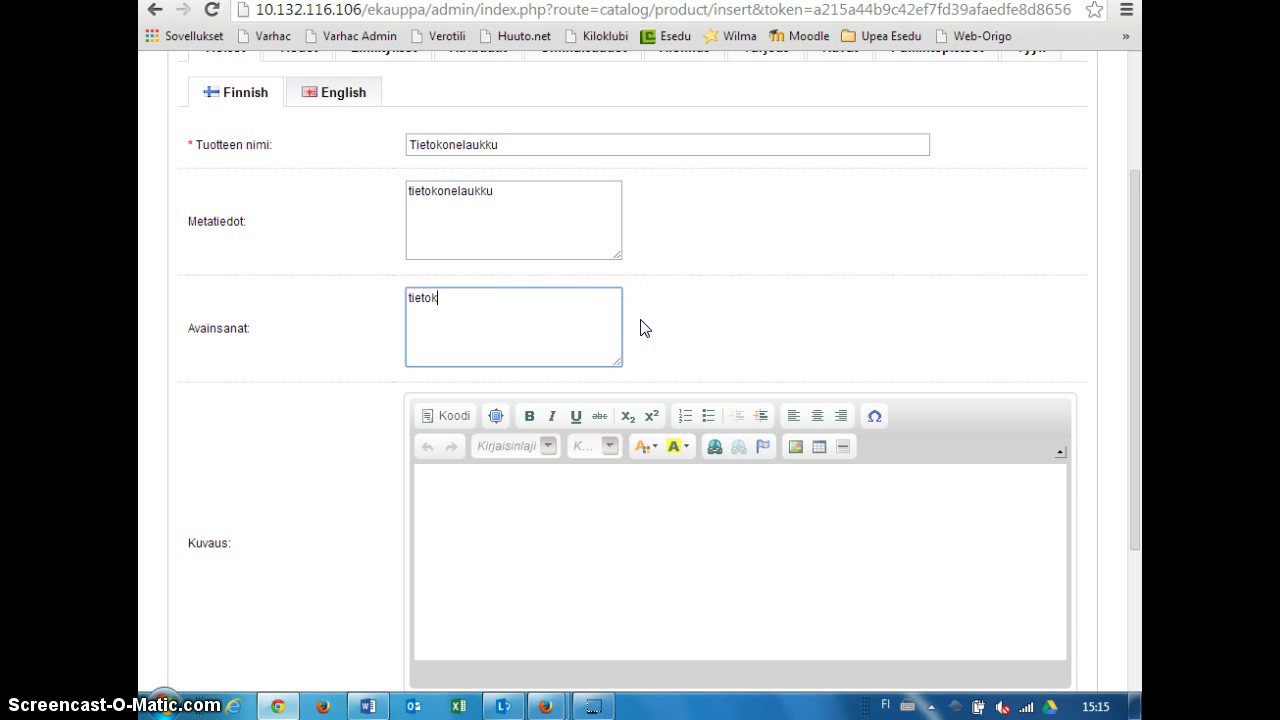
text(onelaukku)
scroll(643, 333, down, 3)
click(456, 496)
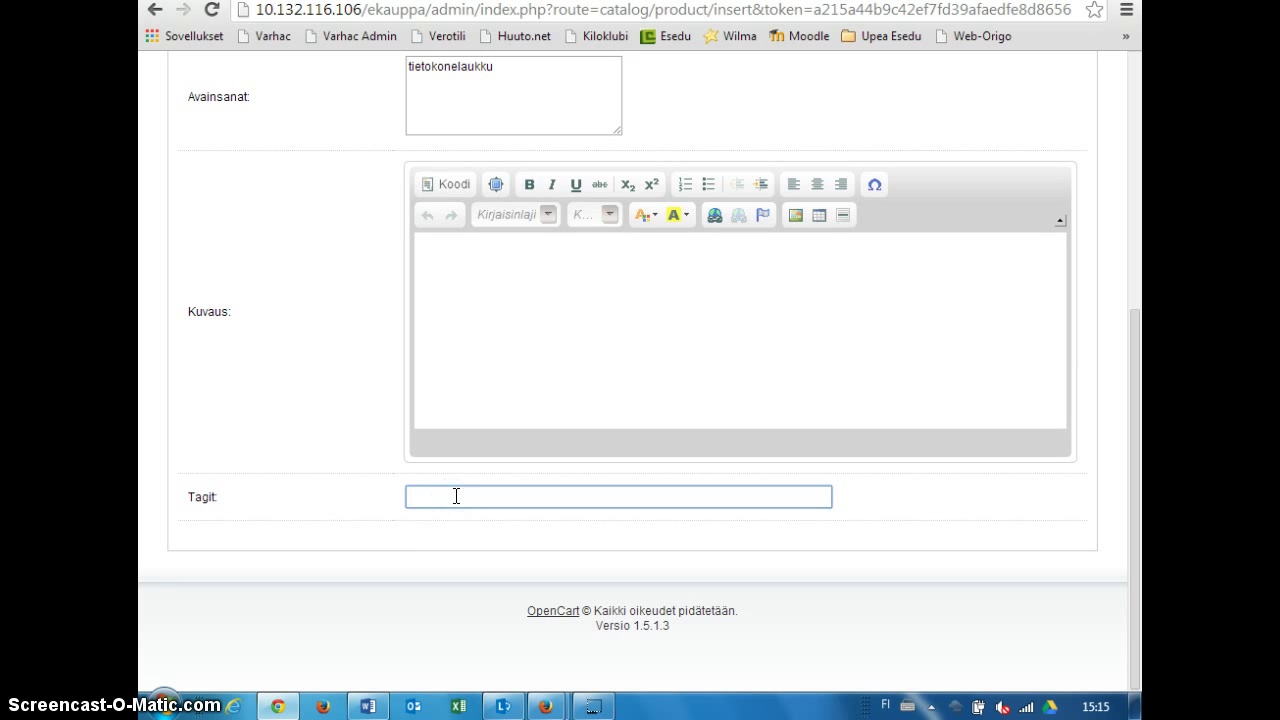
text(tietokonelaukku)
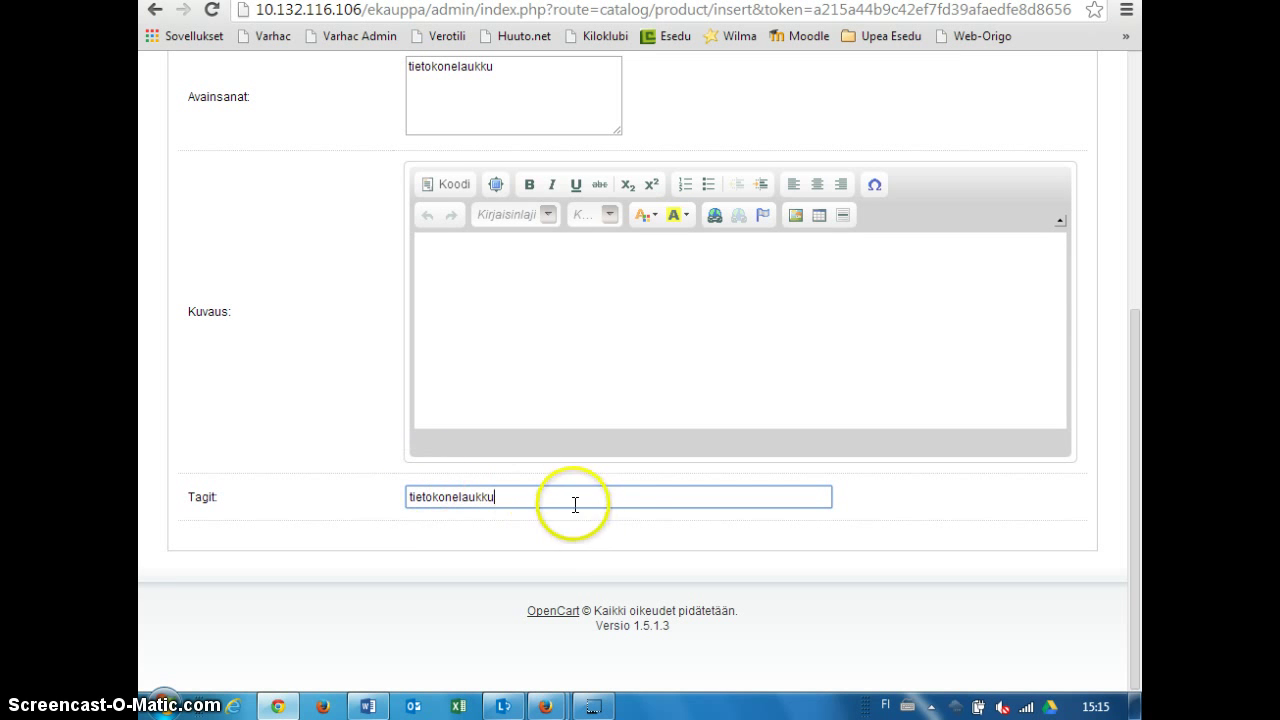
Write the product description (Kuvaus) "Maksimi tietokoneen koko 16 tuumaa, musta nahkainen".
scroll(660, 505, up, 2)
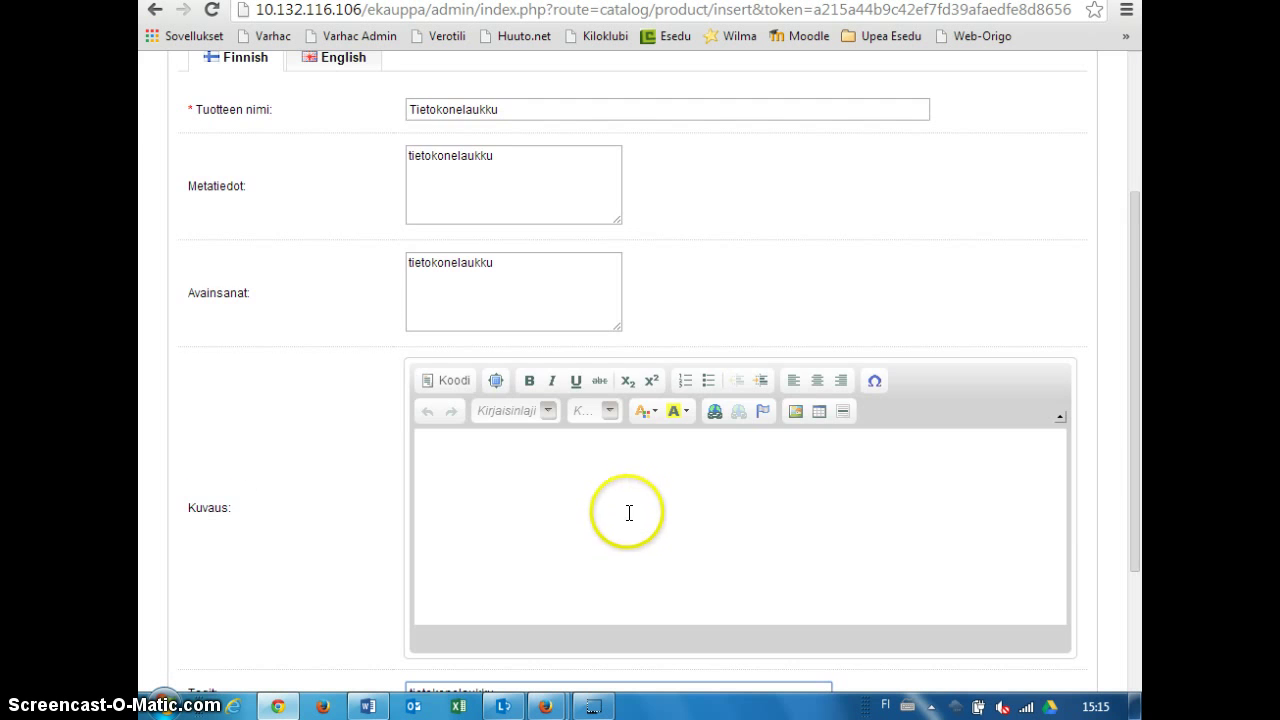
scroll(631, 506, up, 1)
scroll(631, 506, down, 1)
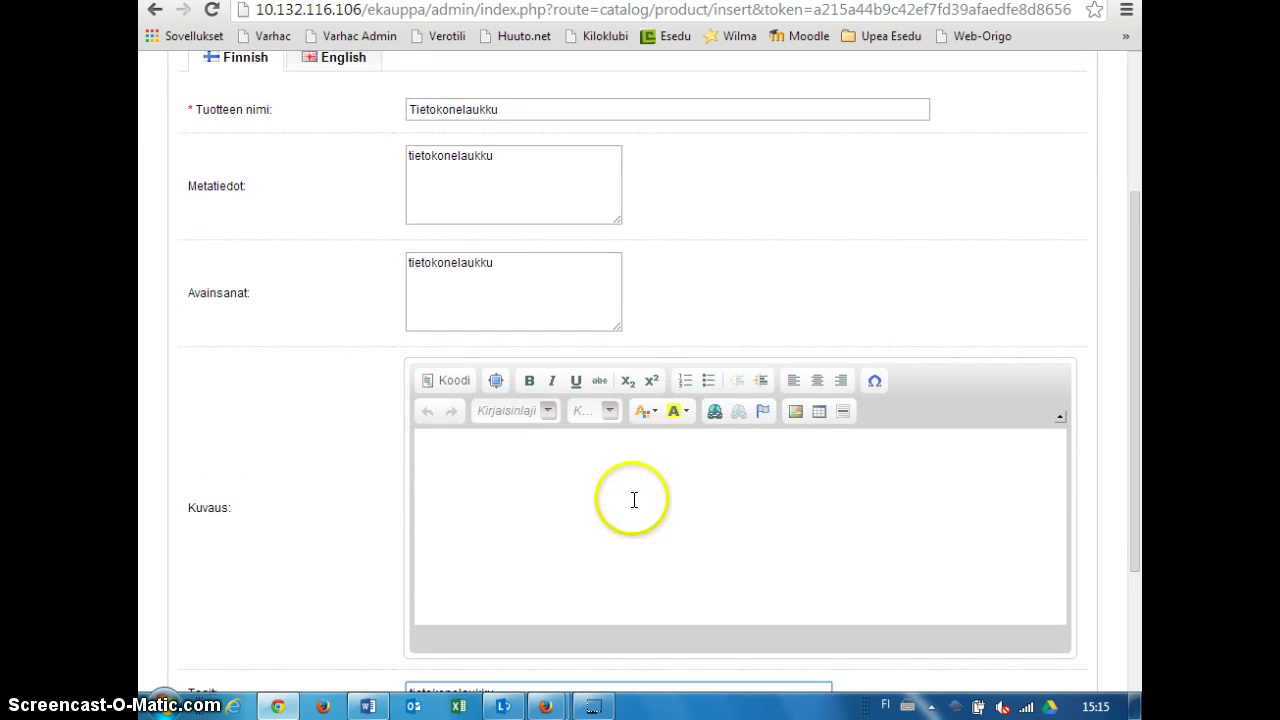
click(526, 491)
scroll(444, 486, down, 1)
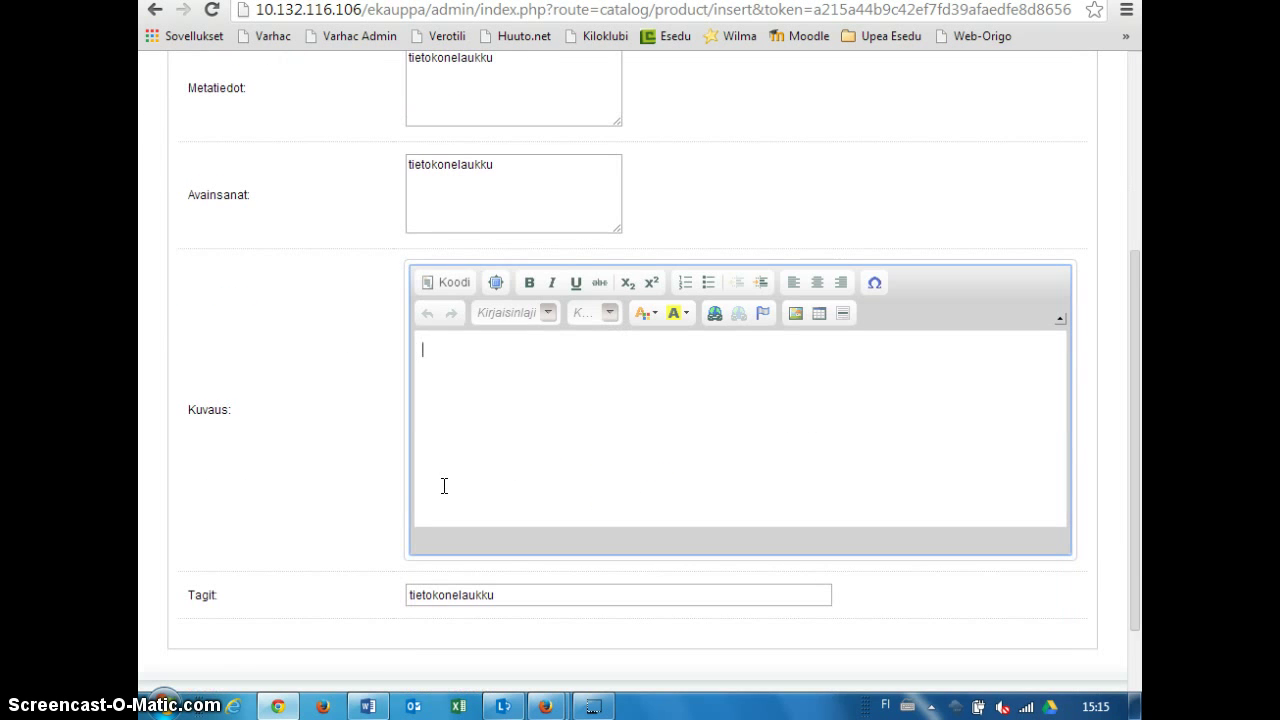
click(453, 436)
click(453, 437)
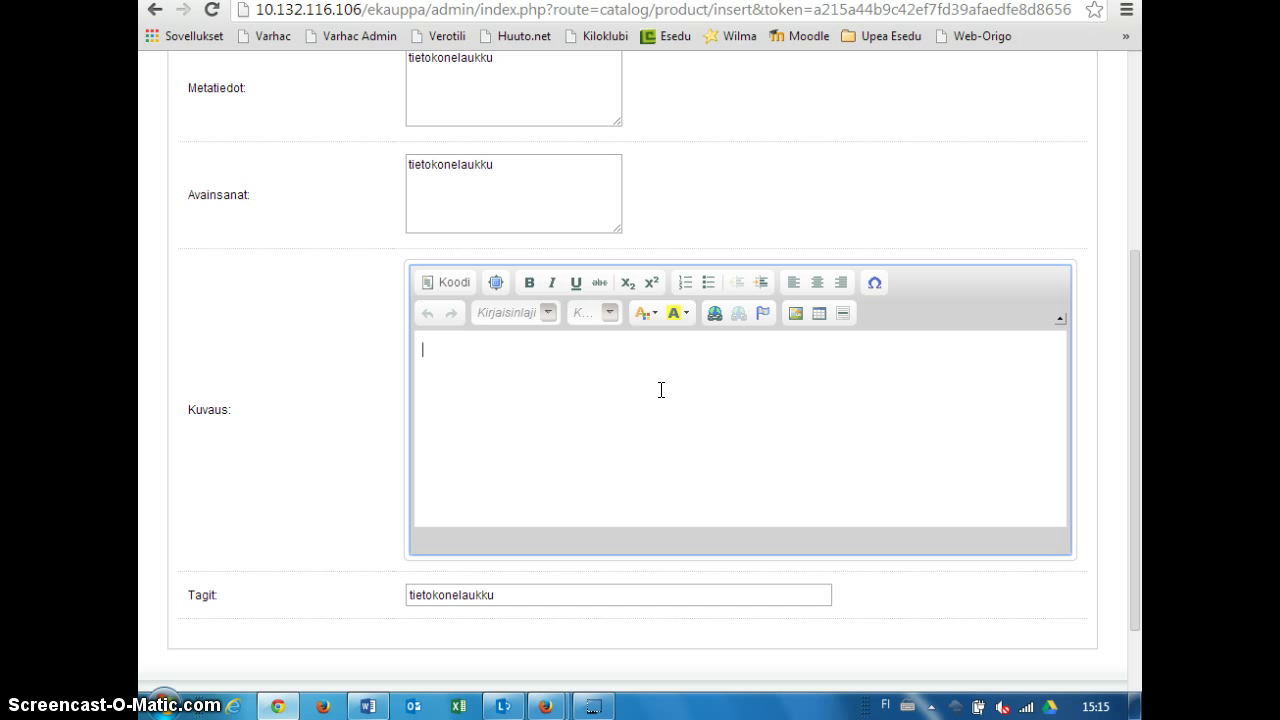
text(Maksim)
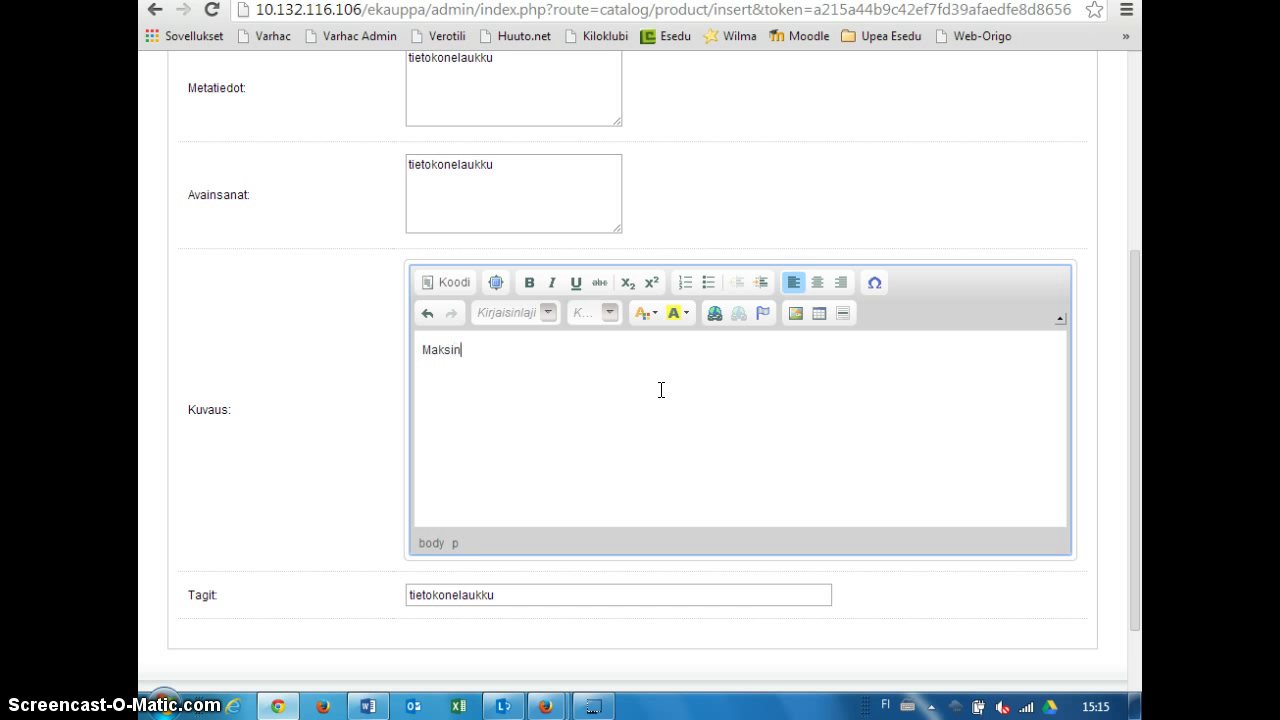
text(i tietokoneen koko 1)
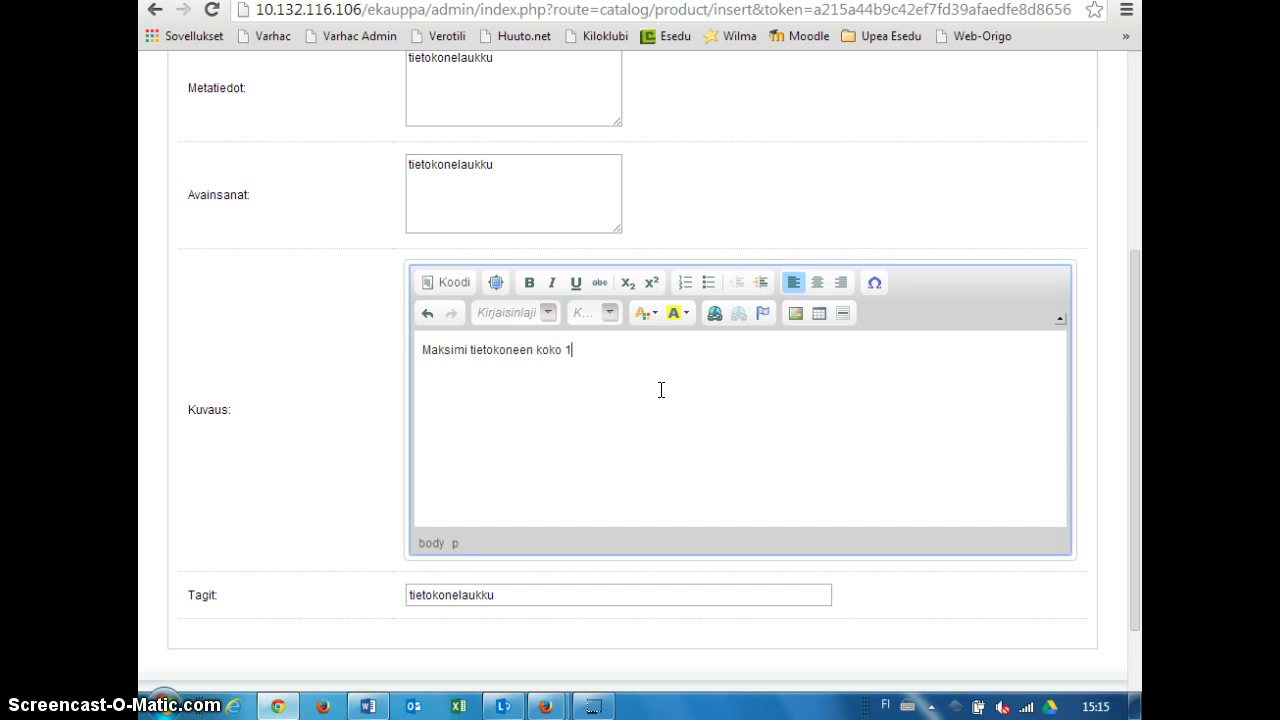
text(6 tuumaa, m)
key(BackSpace)
text(musta nahkainen)
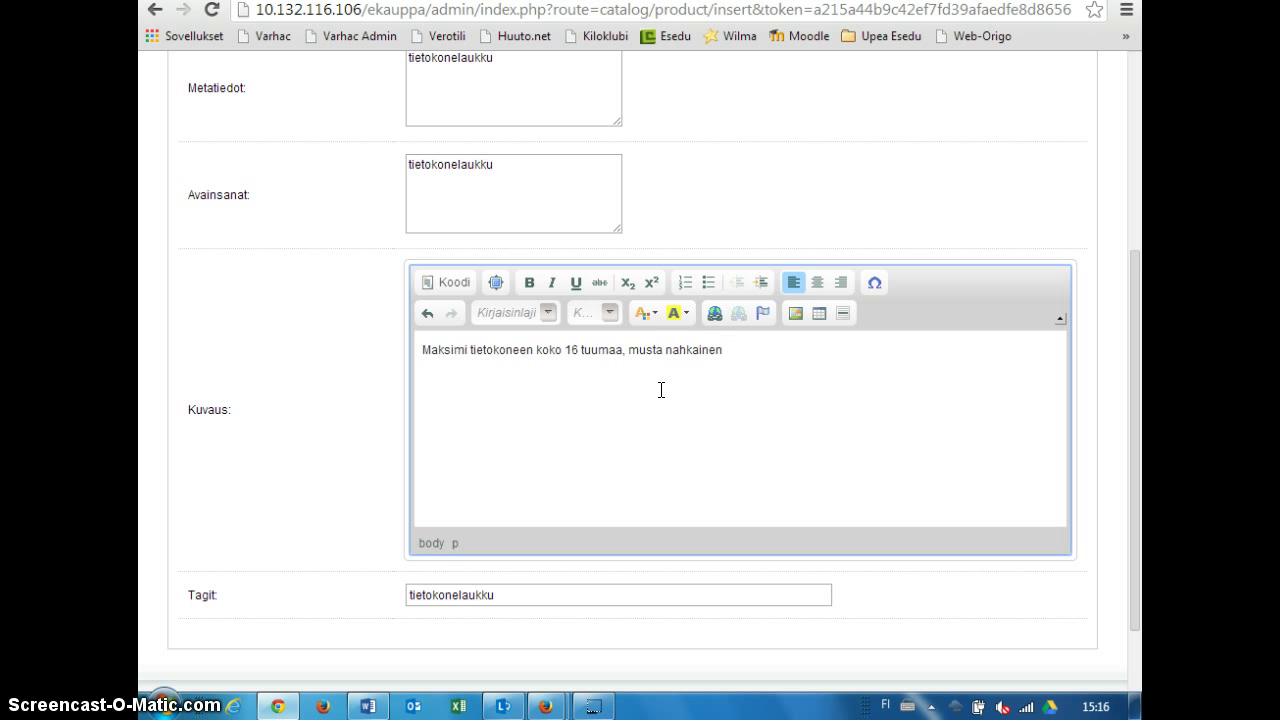
Extend the Finnish product description (Kuvaus) with ", paino 1 kg." at its end.
text(.)
key(BackSpace)
text(, paino 1 kg.)
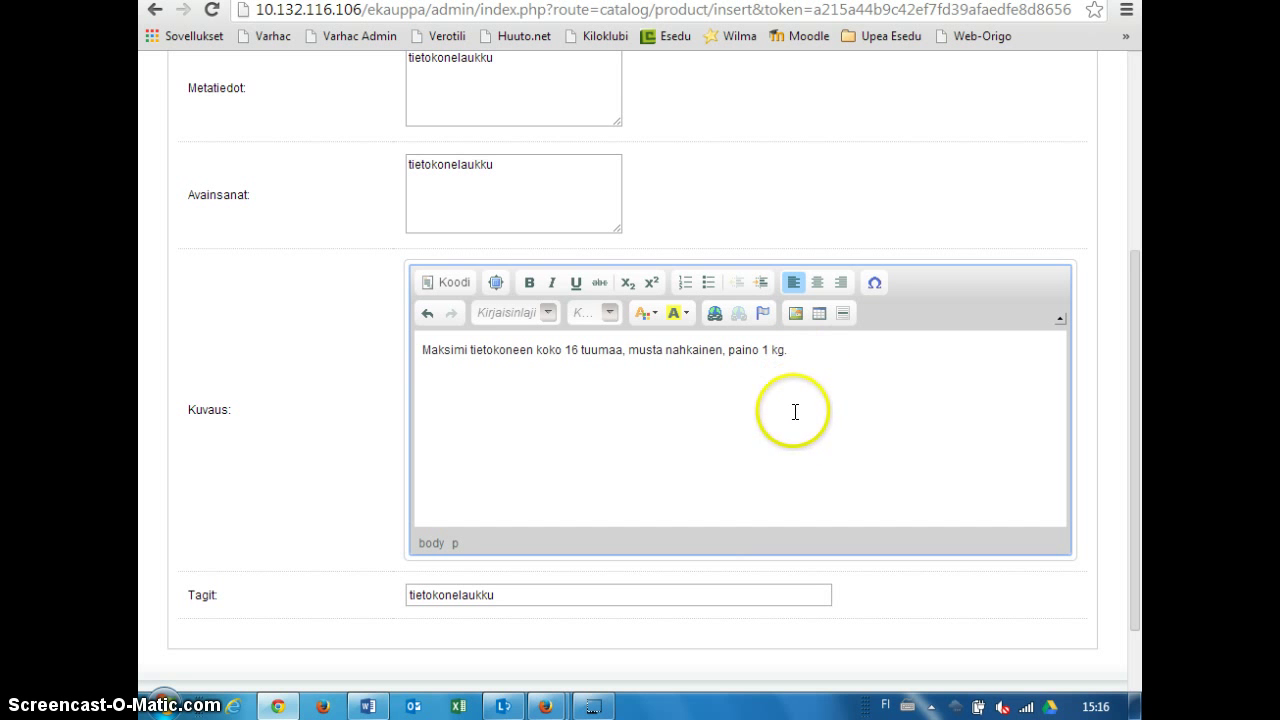
Enter "Laptop case" as the English product name (Tuotteen nimi).
scroll(714, 486, down, 1)
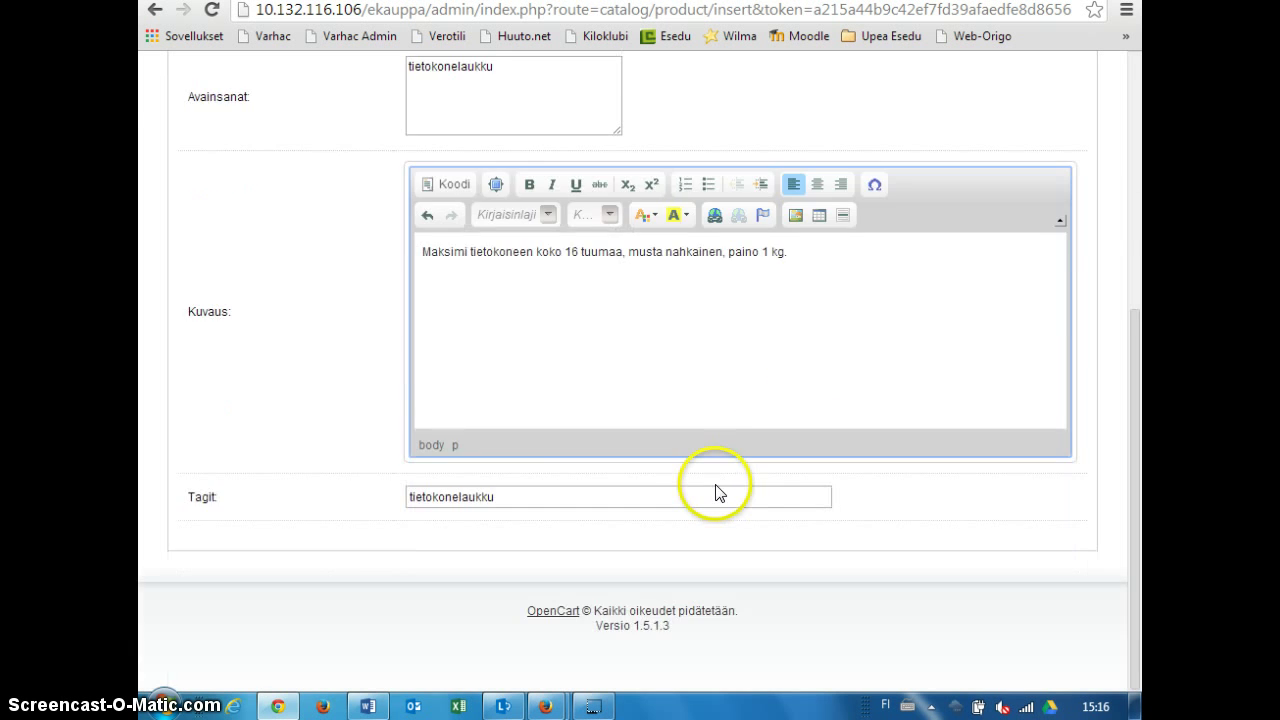
scroll(714, 490, up, 4)
scroll(700, 482, down, 1)
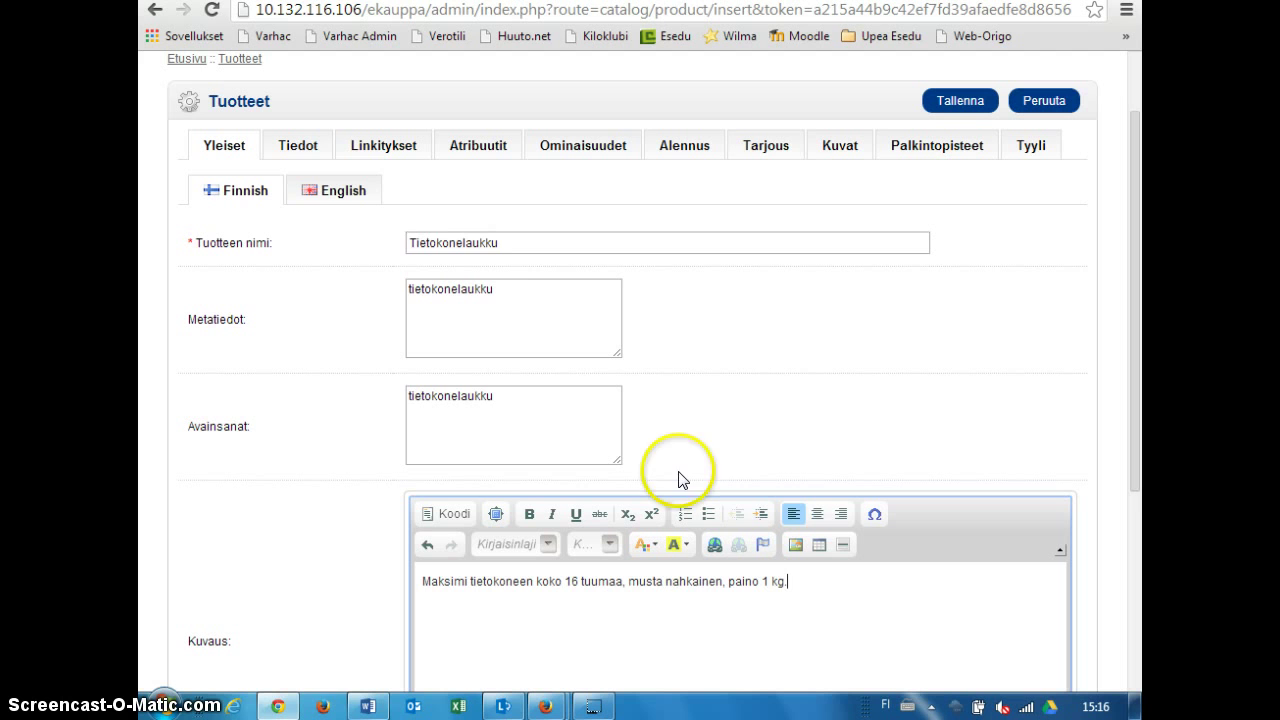
click(322, 192)
click(465, 243)
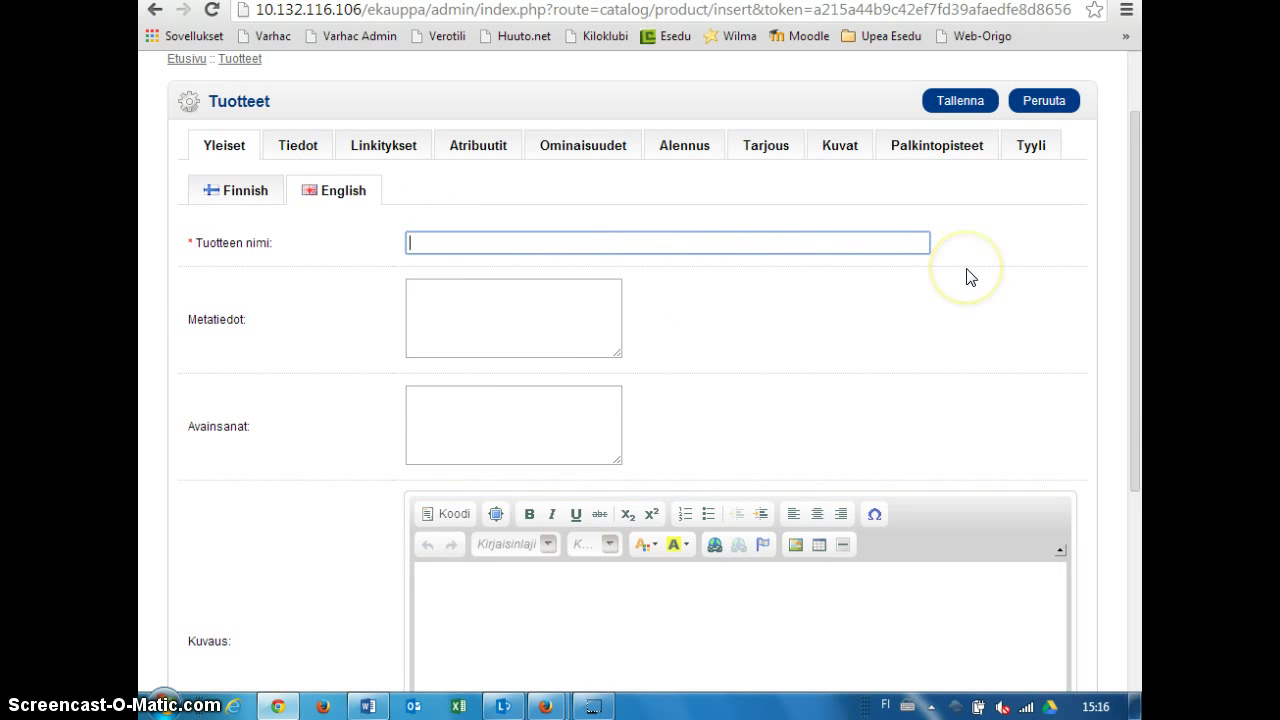
text(Laptop case)
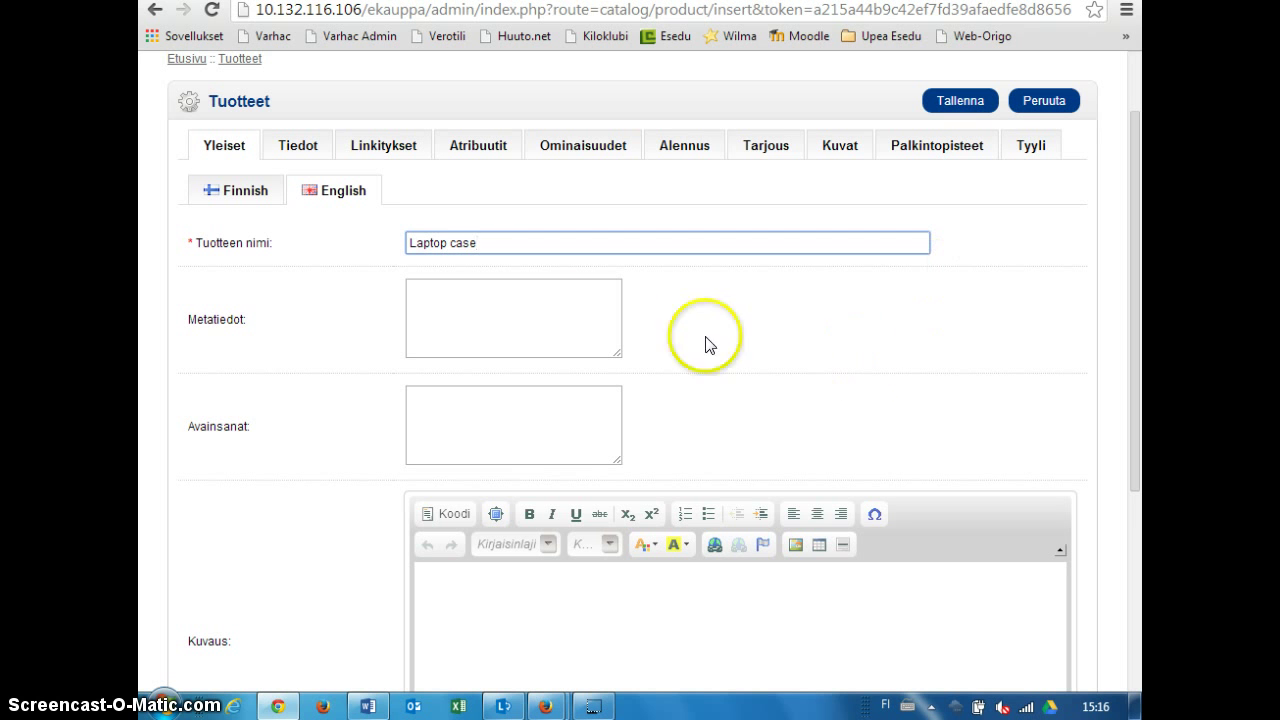
Fill in the English metadata (Metatiedot) with "laptop, case".
click(551, 311)
text(la)
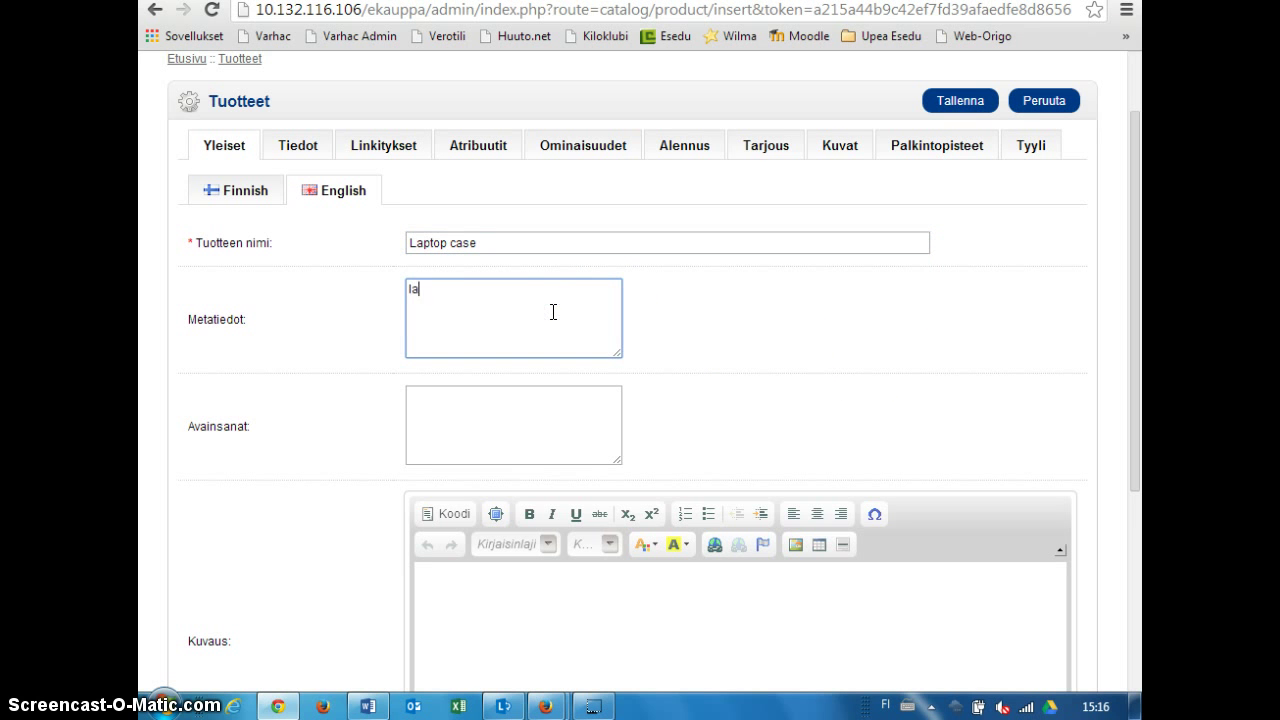
text(ptop, case)
click(549, 318)
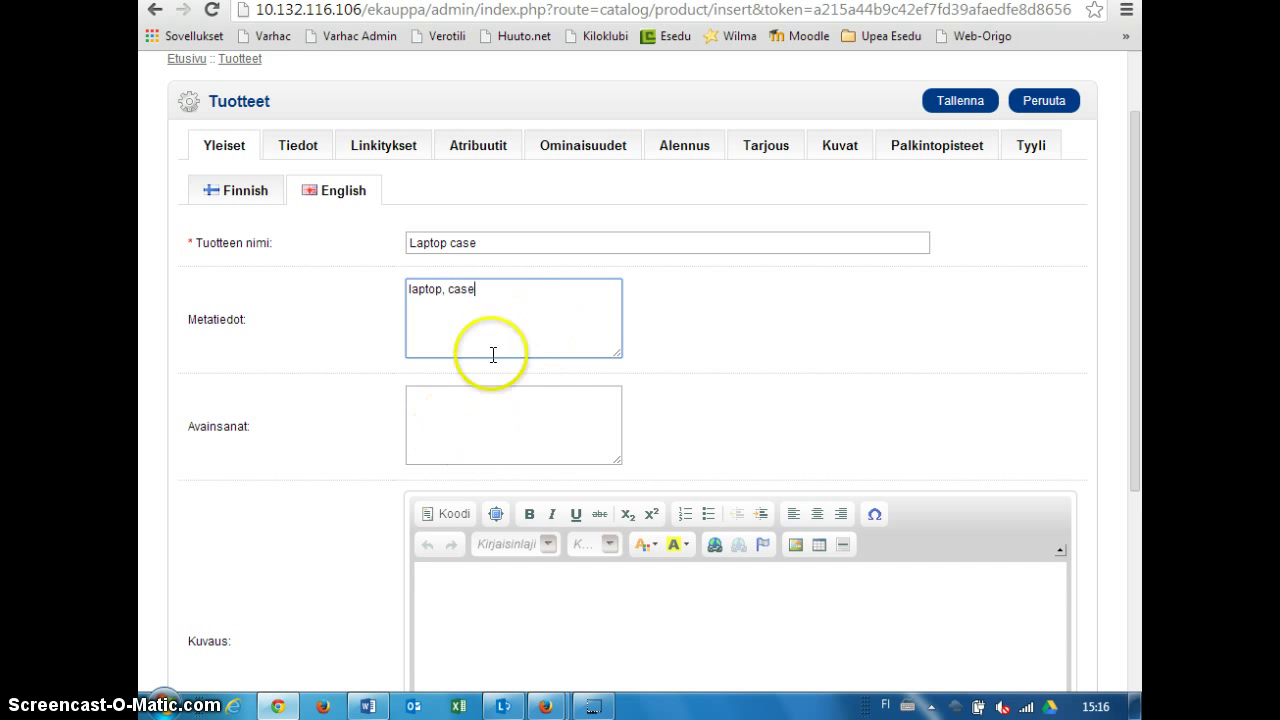
Copy the English metadata "laptop, case" into the English keywords (Avainsanat) and tags (Tagit).
drag(331, 274, 497, 371)
key(ctrl+c)
click(486, 420)
key(ctrl+v)
scroll(492, 422, down, 1)
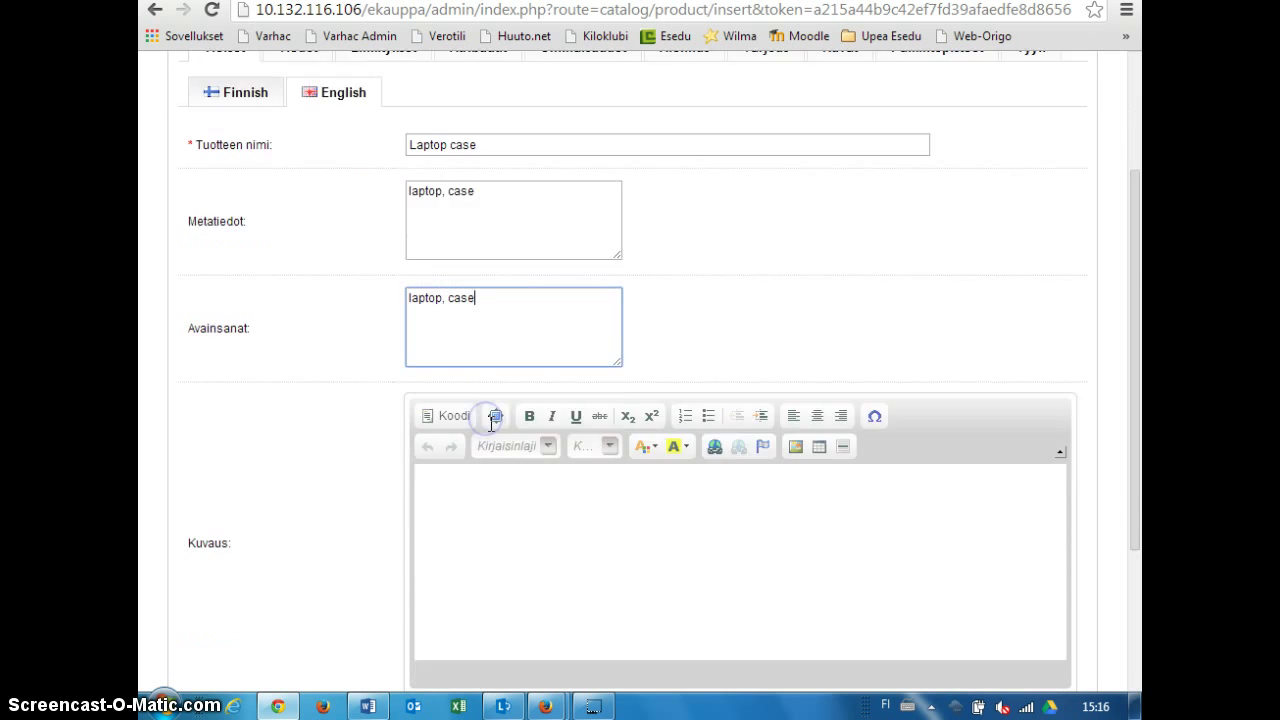
scroll(470, 490, down, 2)
click(457, 531)
key(ctrl+v)
Copy the Finnish product description into the English description (Kuvaus) as a translation reference.
scroll(457, 380, up, 2)
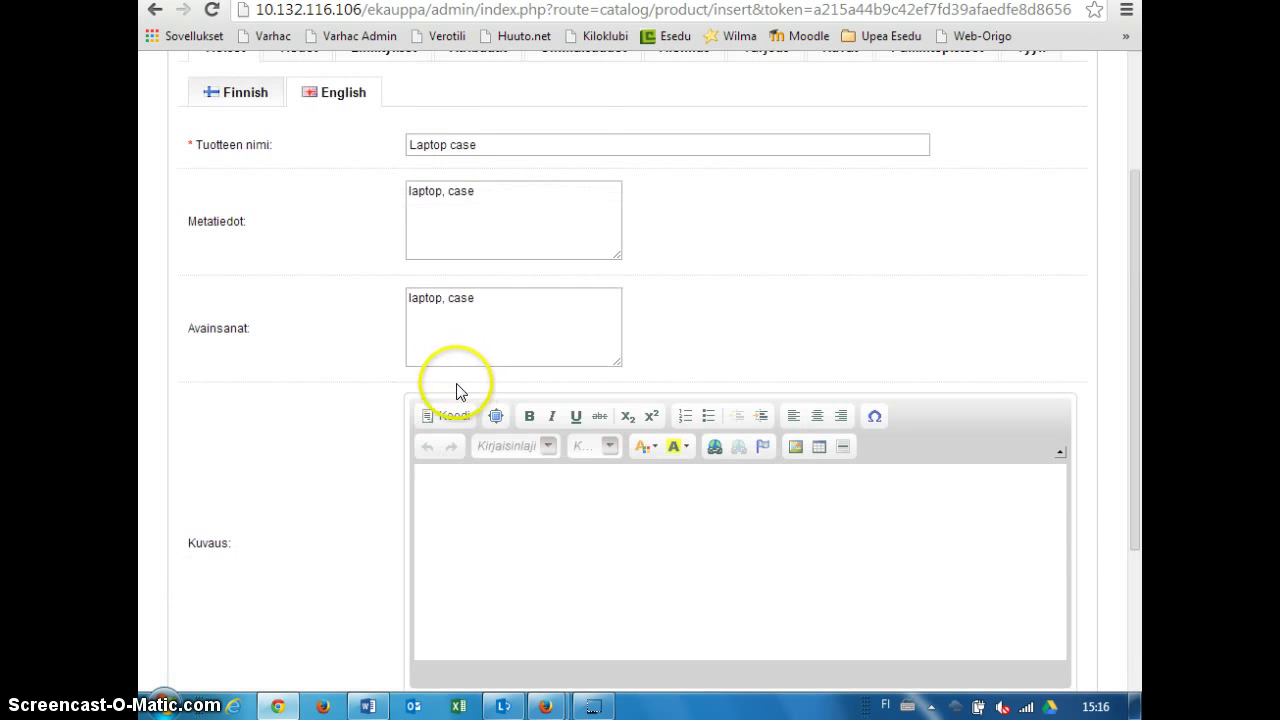
click(238, 95)
drag(795, 484, 424, 483)
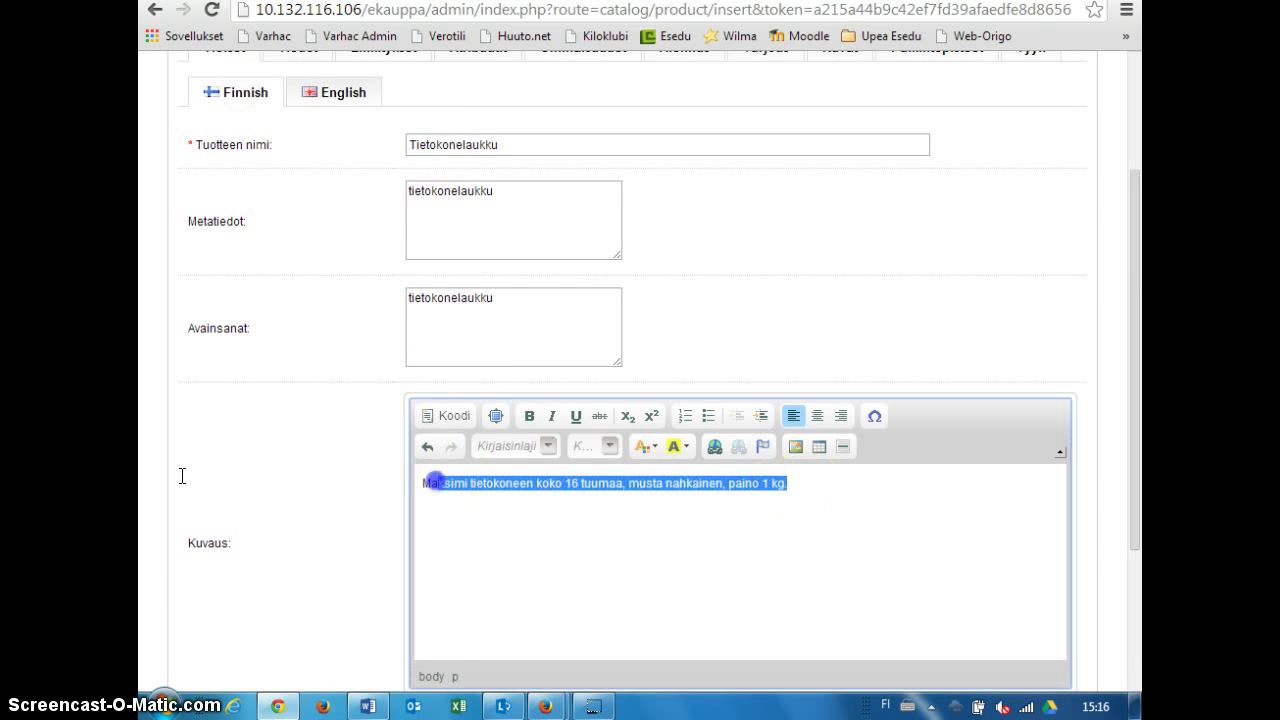
click(336, 94)
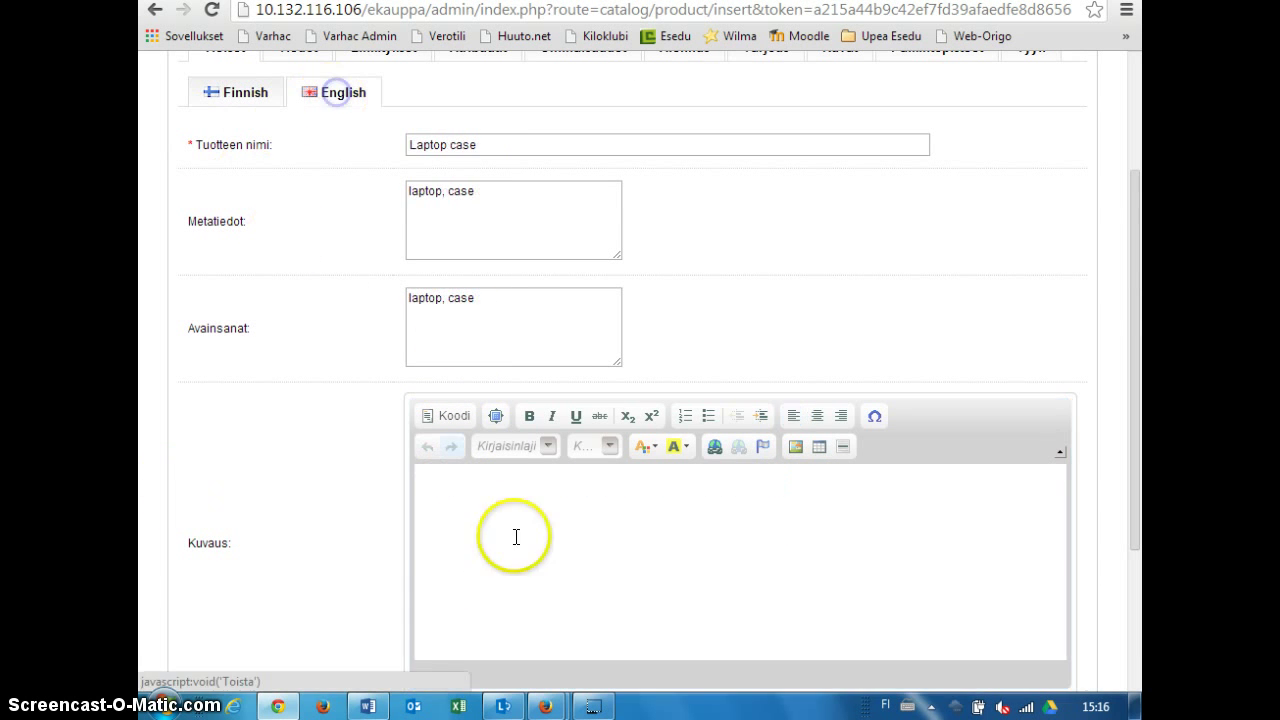
click(516, 537)
key(ctrl+v)
Write the English description "Max size 16 intch, black leather, weigth 1 kg." on a new line in Kuvaus.
key(Return)
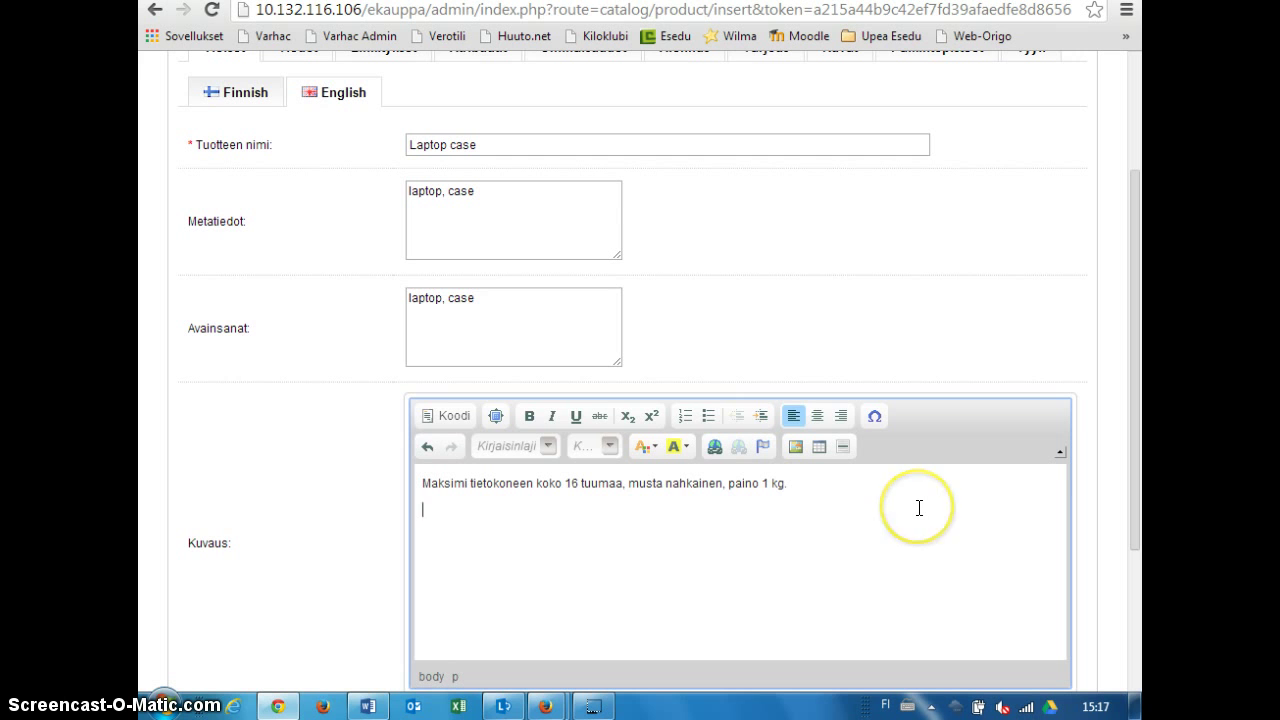
text(Ma)
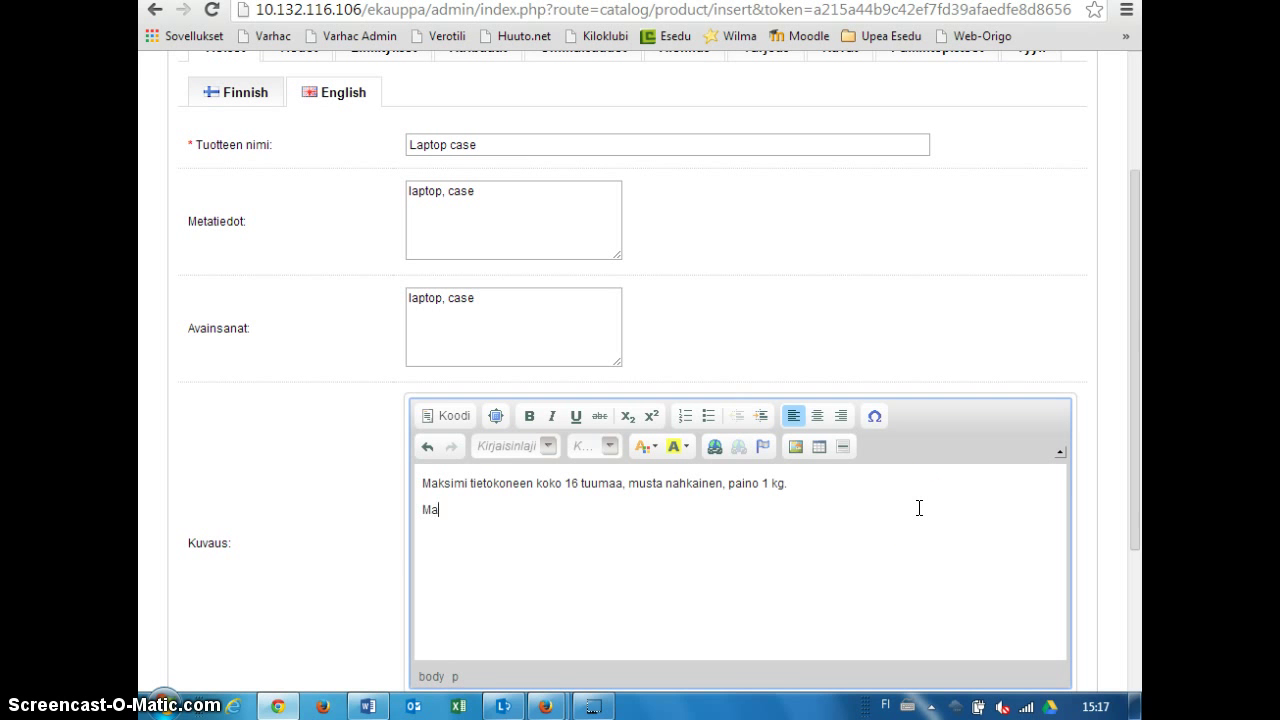
text(x size 16 intch, black leat)
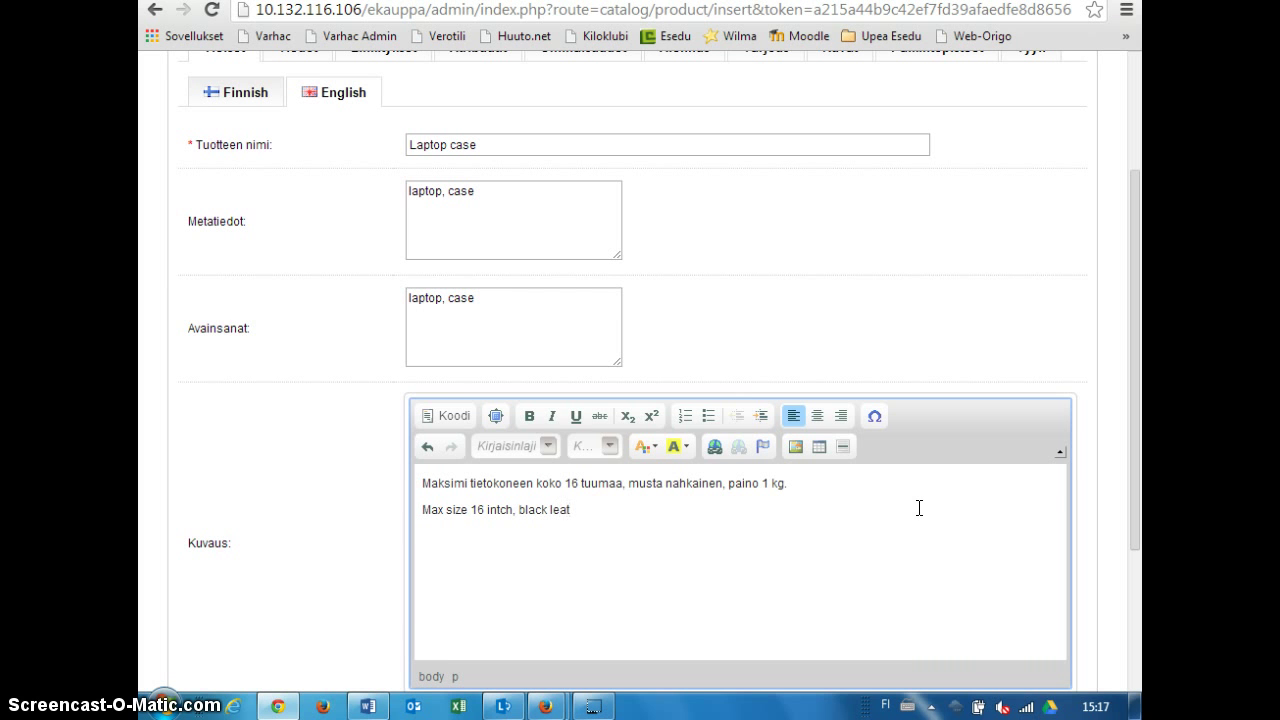
text(her, weigth 1 kg.)
Remove the Finnish sentence and its empty line from the English description.
drag(826, 487, 215, 505)
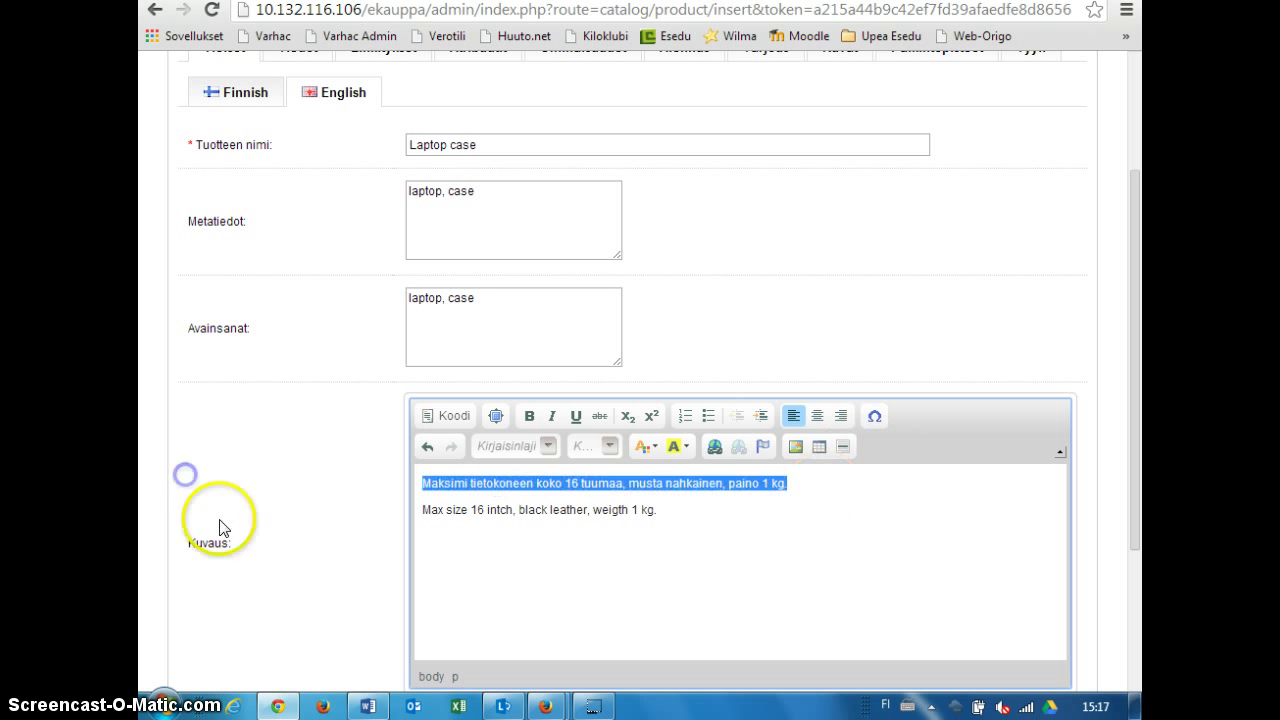
key(BackSpace)
key(Delete)
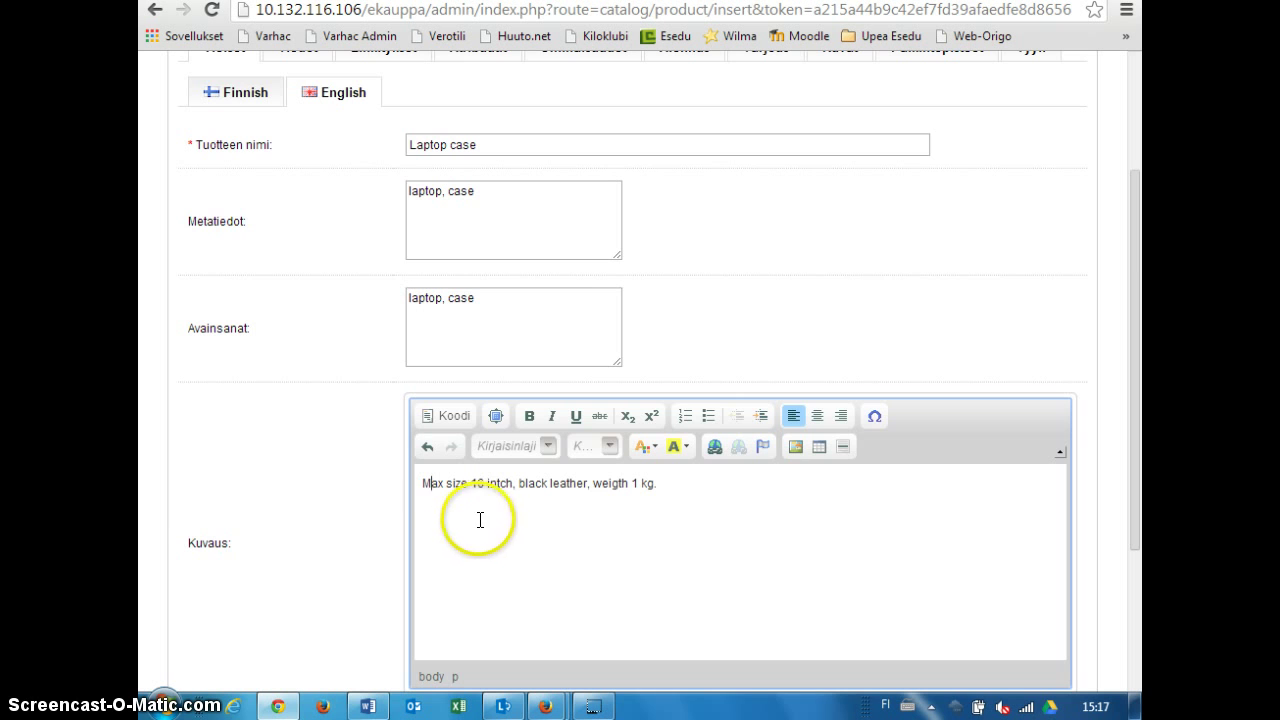
Enter "Targus 216" as the product's model (Malli) in the product data (Tiedot).
scroll(480, 530, down, 2)
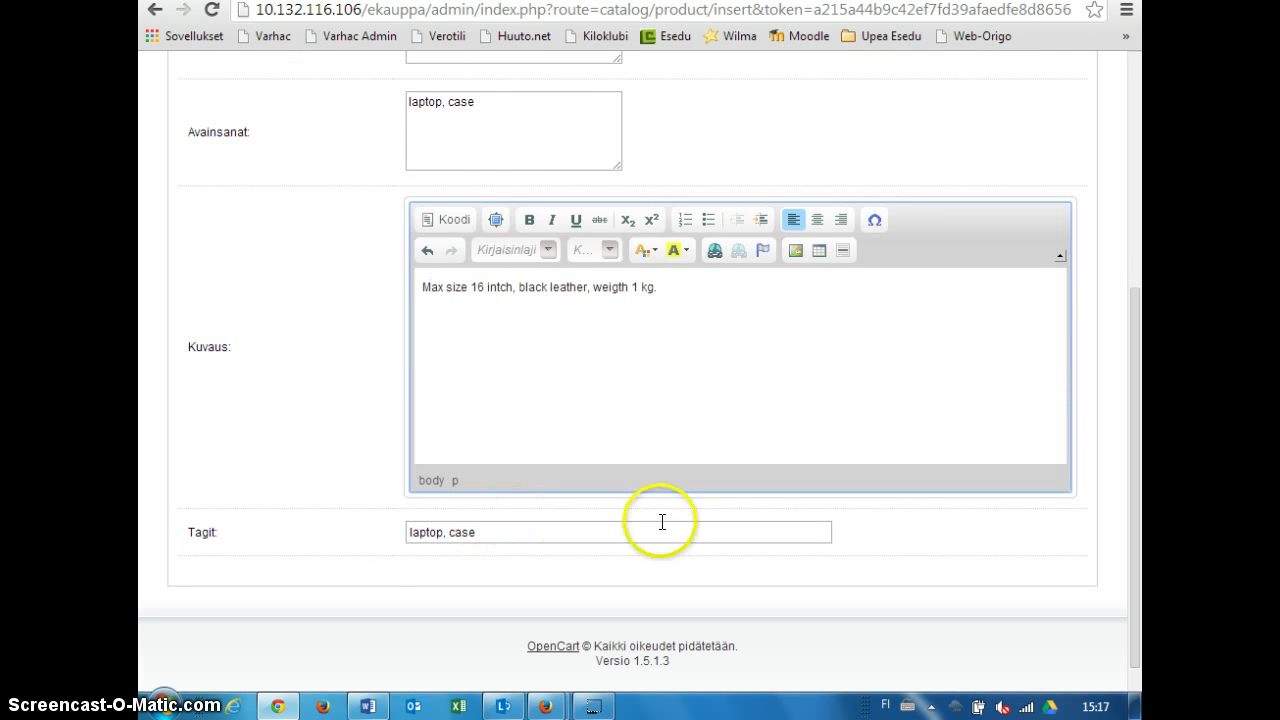
scroll(655, 521, up, 3)
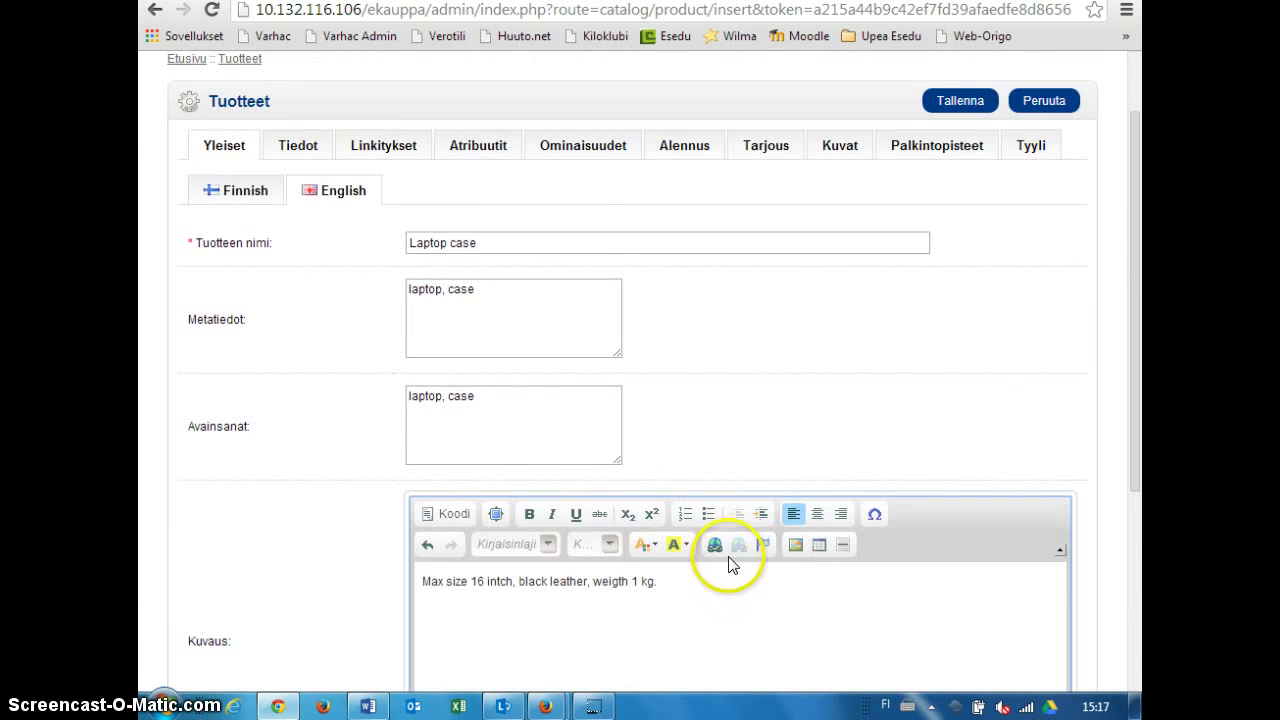
scroll(729, 566, up, 1)
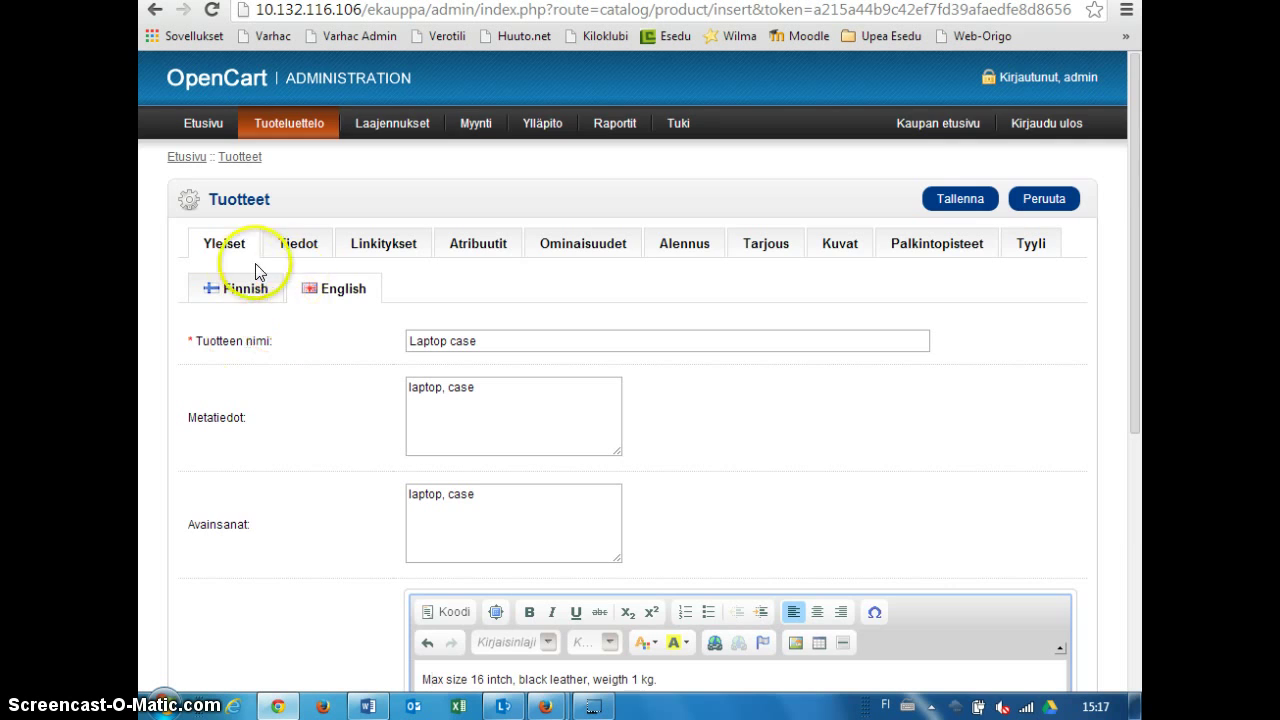
scroll(270, 360, down, 2)
scroll(270, 365, up, 2)
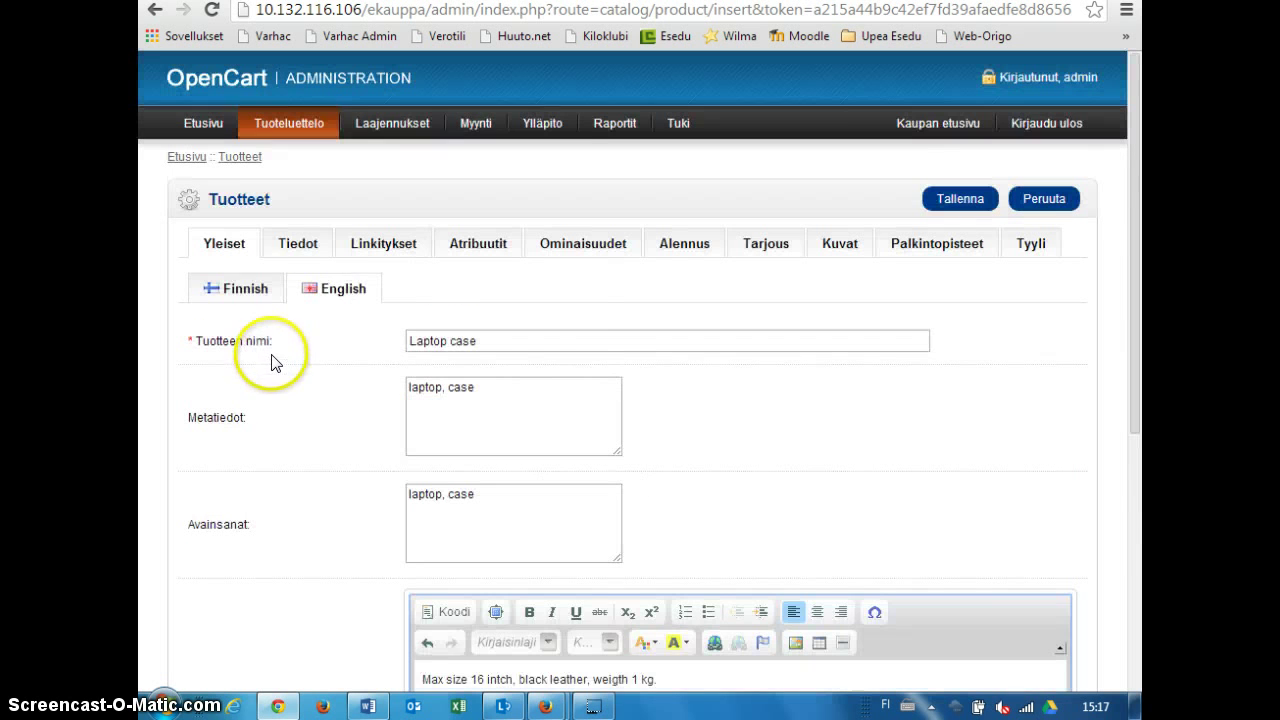
click(297, 245)
click(460, 295)
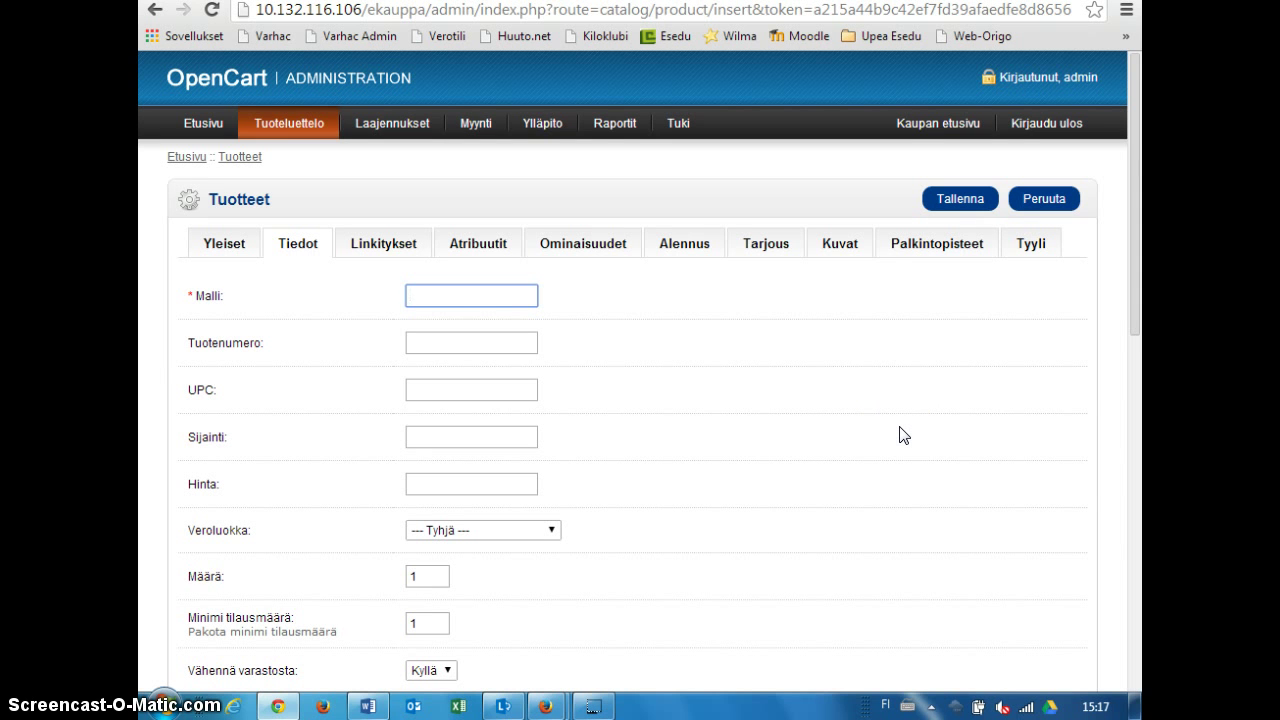
text(Targus 216)
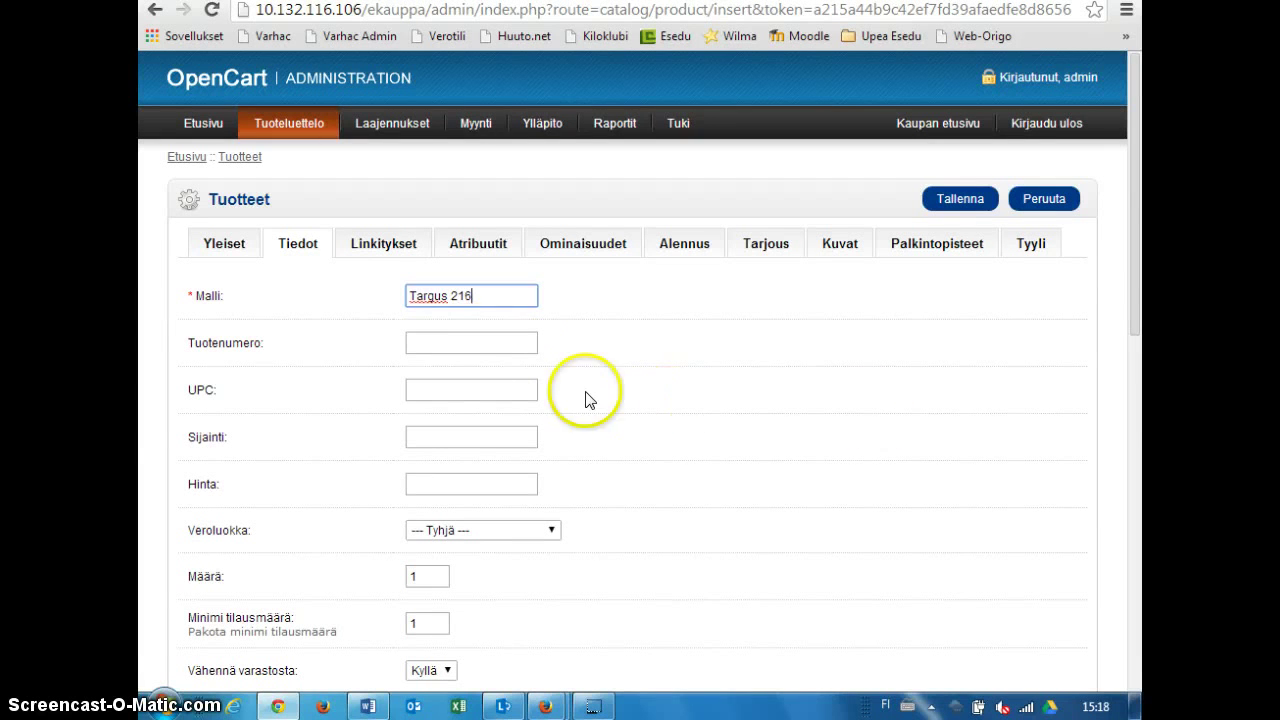
Enter 21645 as the product number (Tuotenumero).
click(462, 343)
text(2)
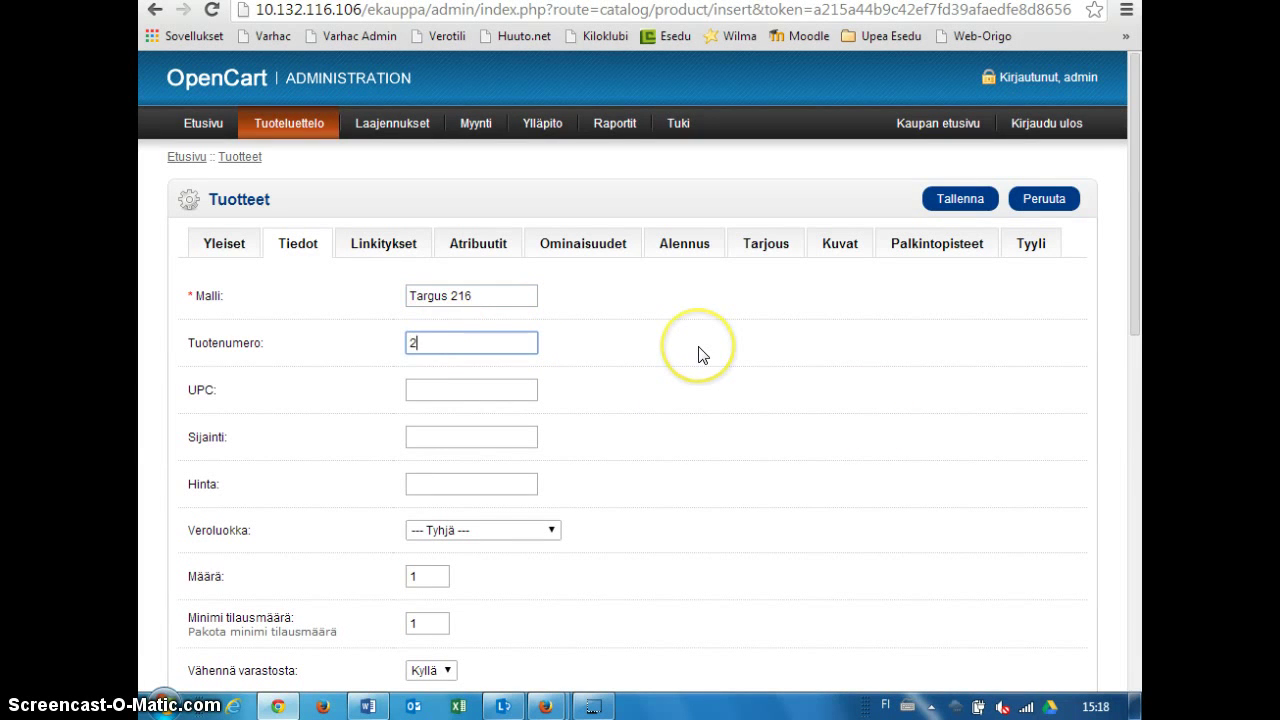
text(16)
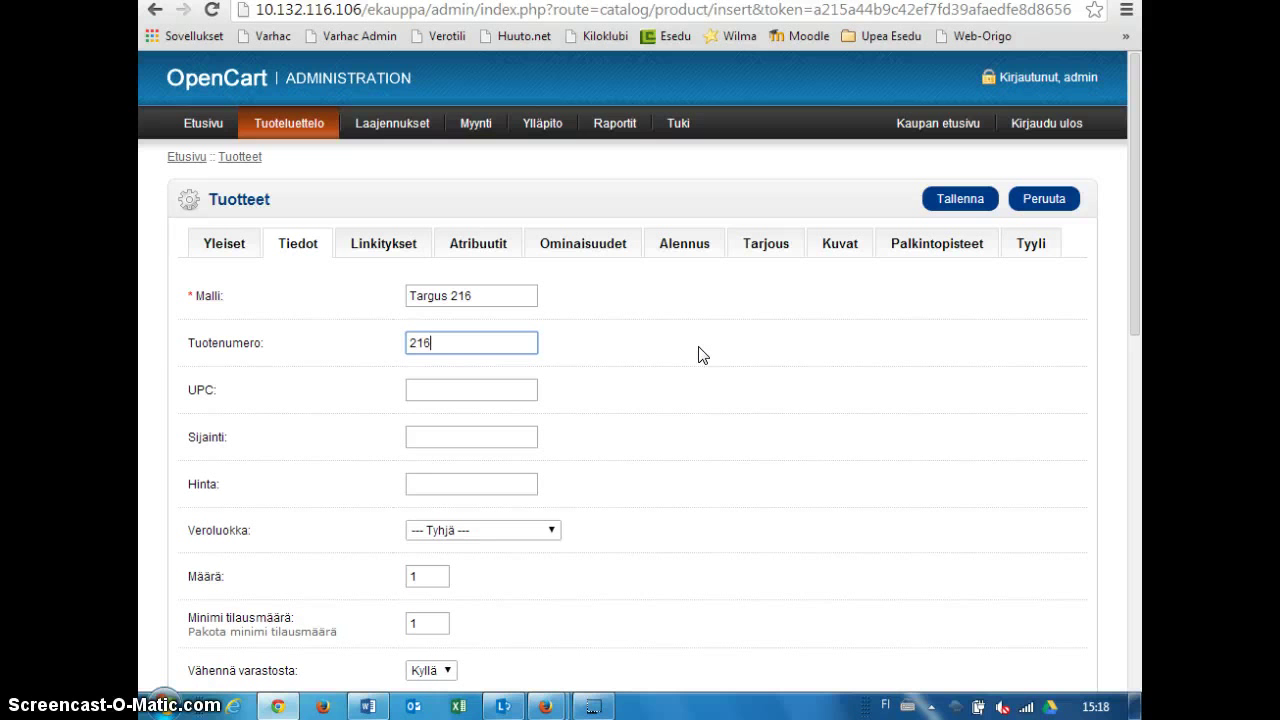
text(45)
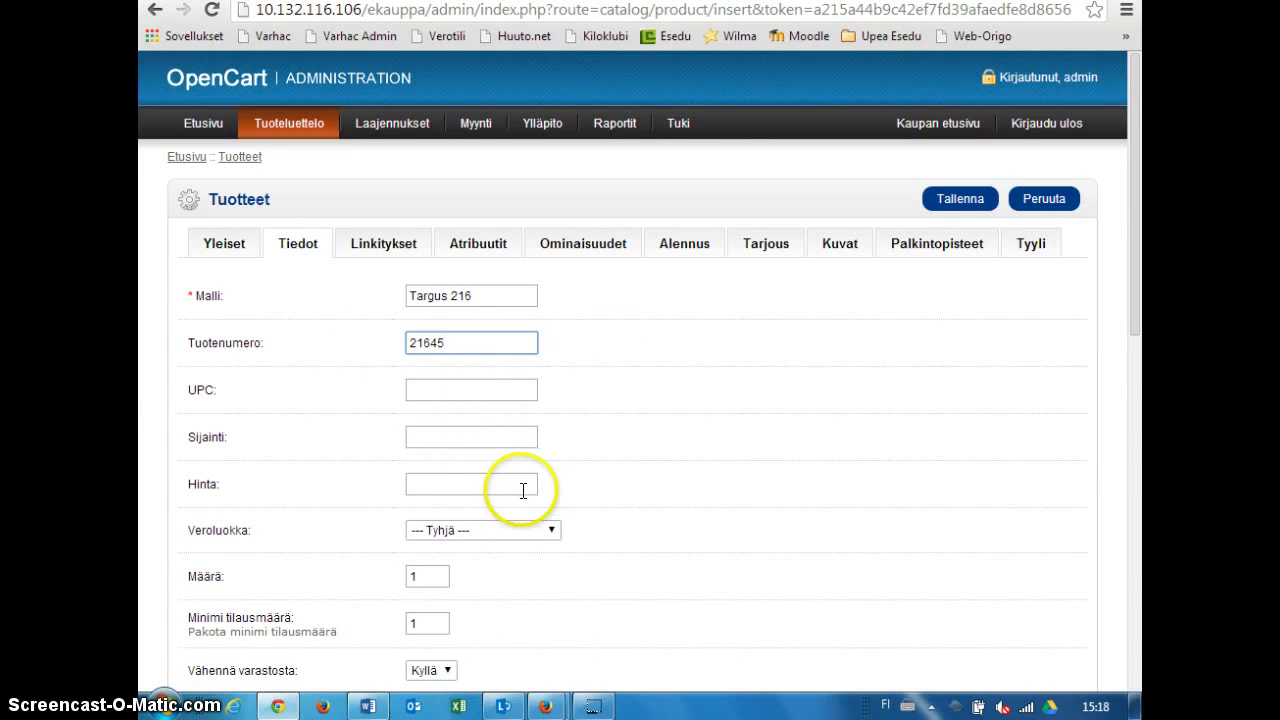
Set the product's price (Hinta) to 15.
scroll(528, 487, down, 1)
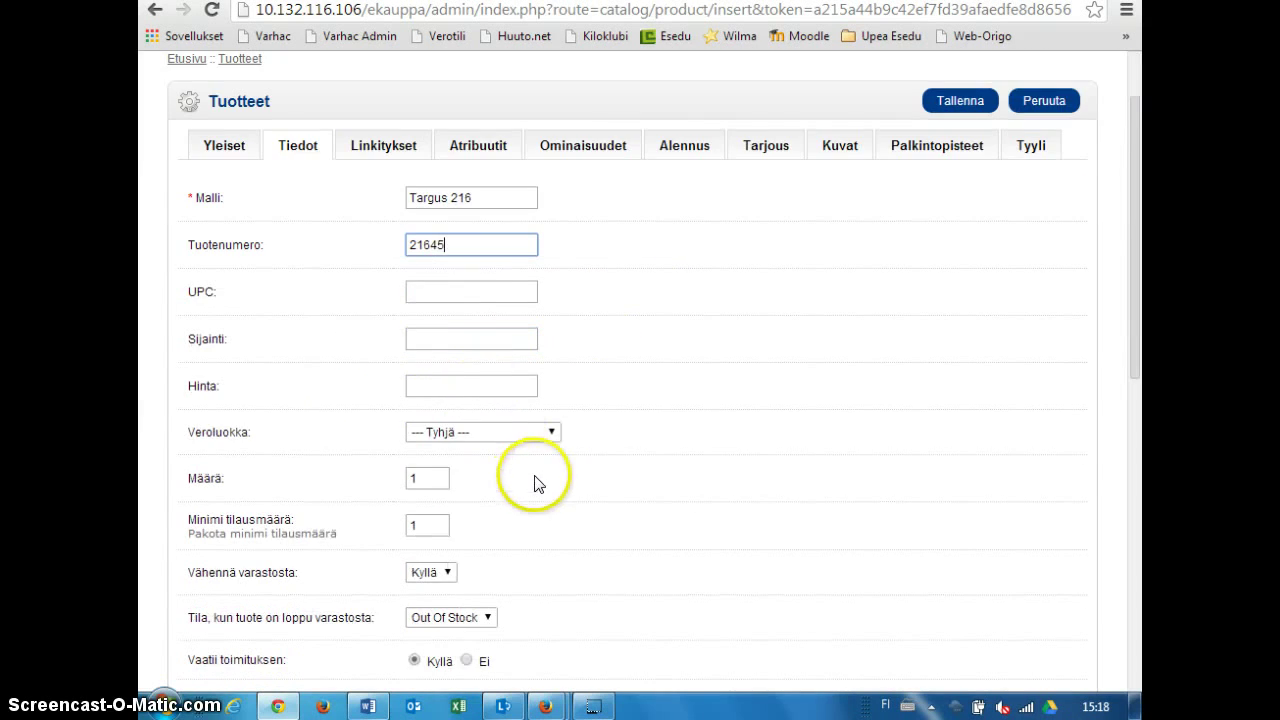
click(446, 386)
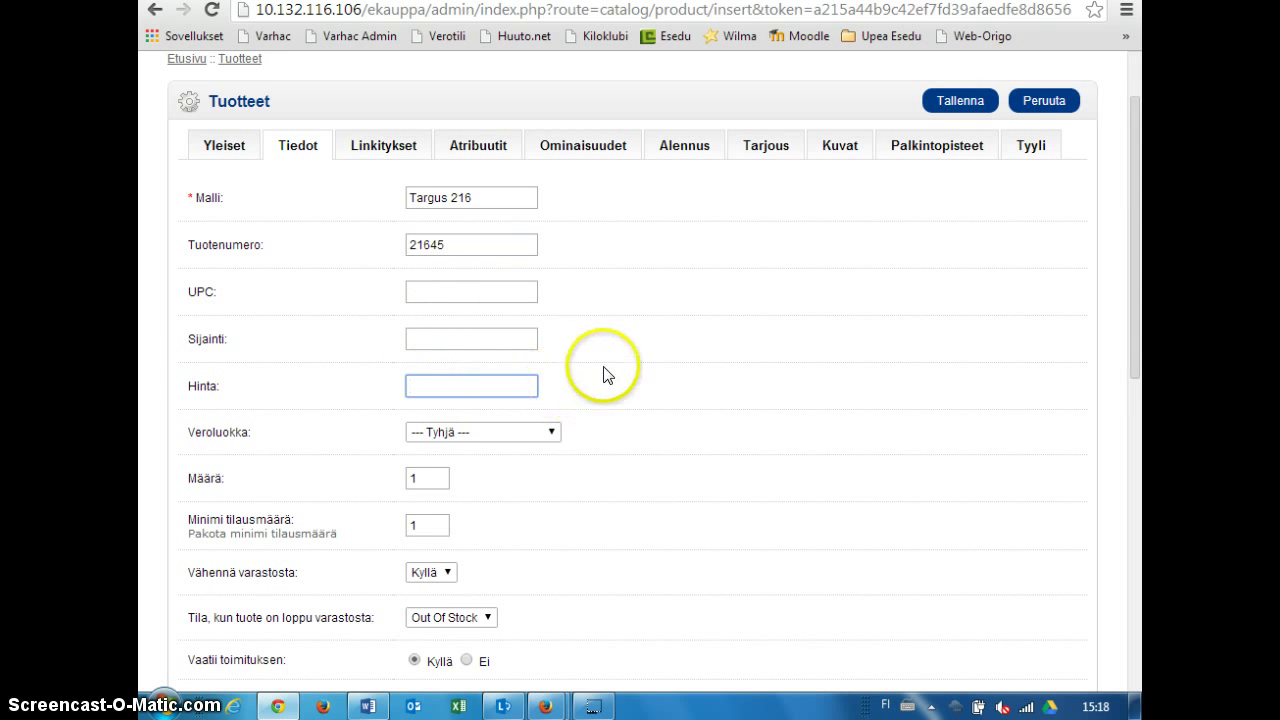
text(15)
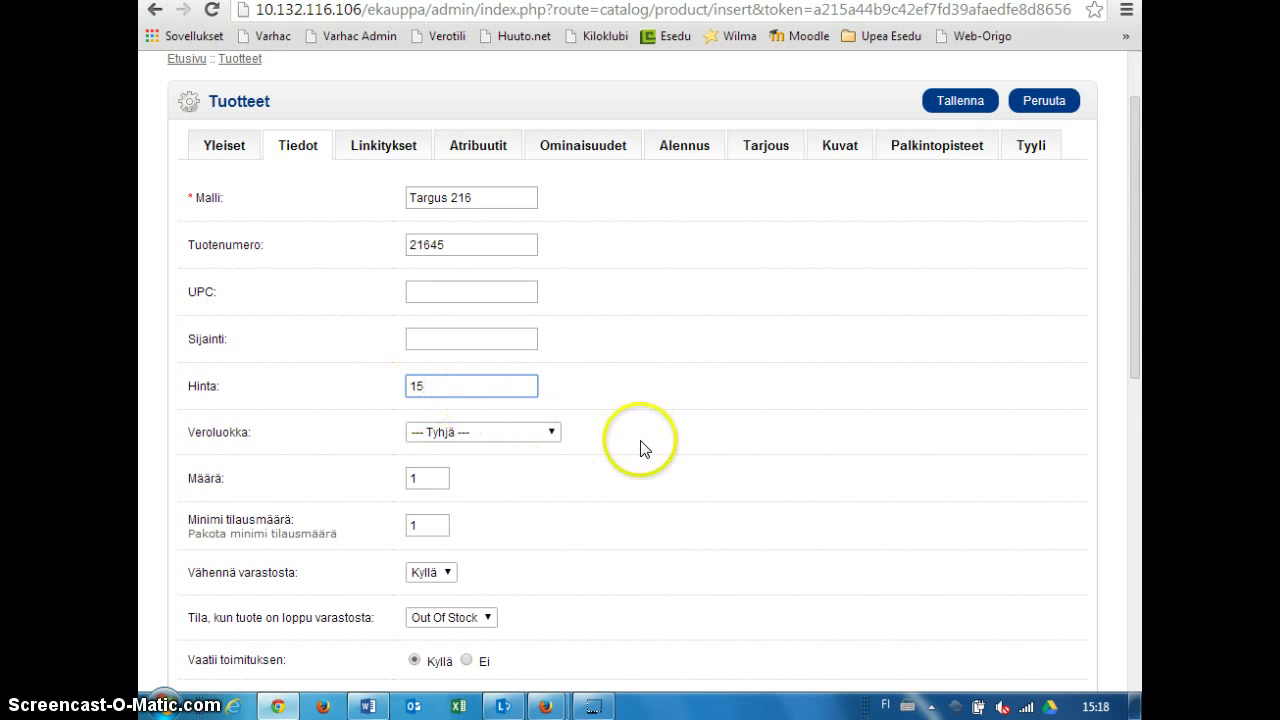
Look through the available tax class (Veroluokka) options without choosing one.
scroll(640, 470, down, 1)
click(563, 340)
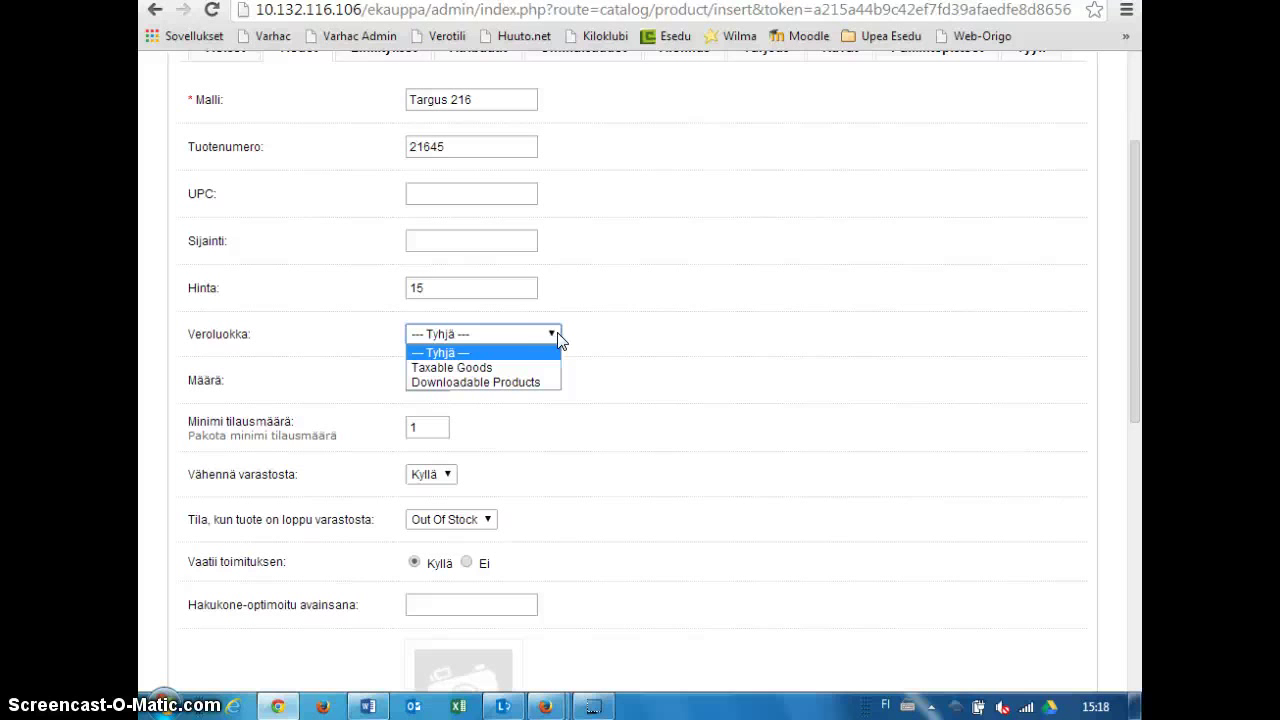
click(563, 350)
click(553, 335)
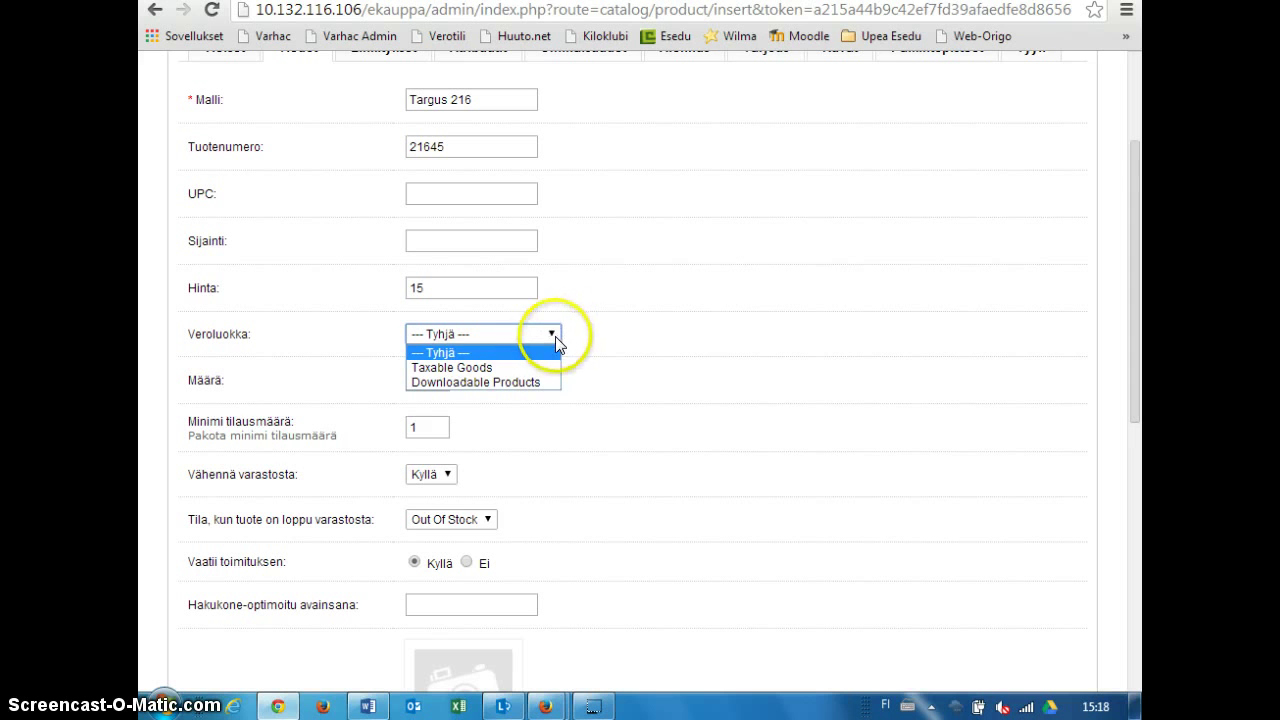
click(552, 333)
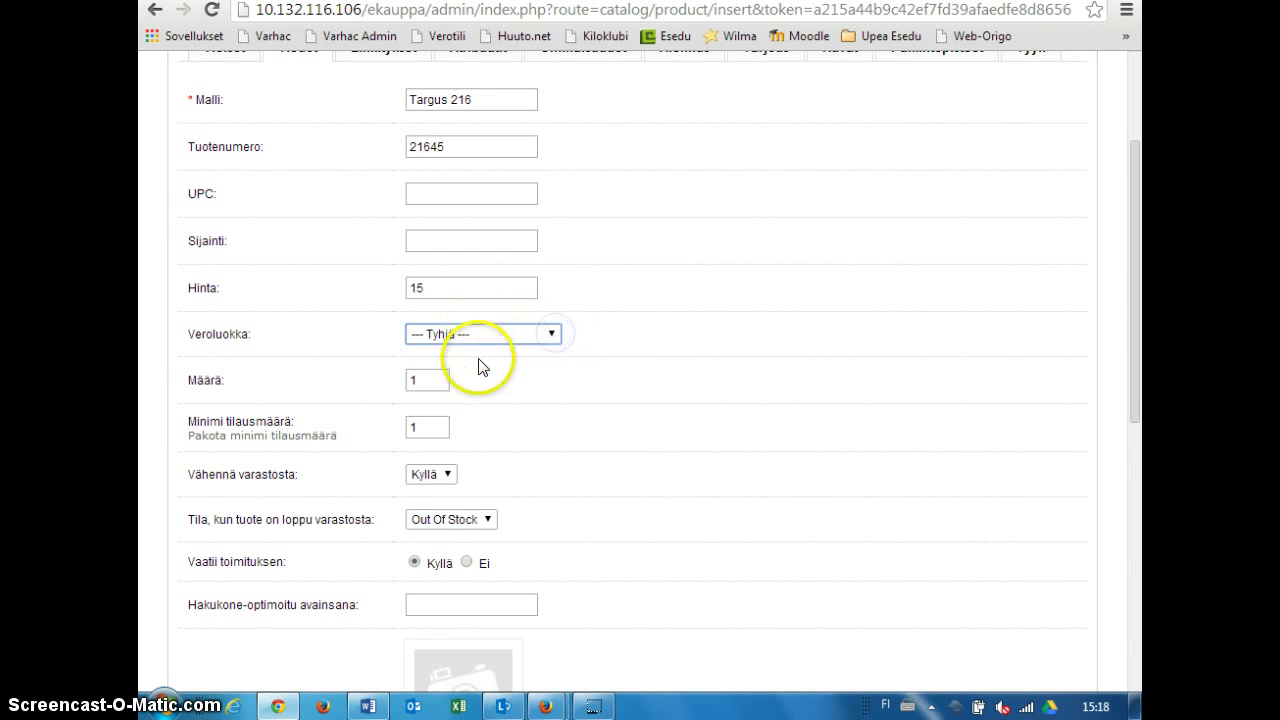
Set the product's stock quantity (Määrä) to 200.
double_click(430, 380)
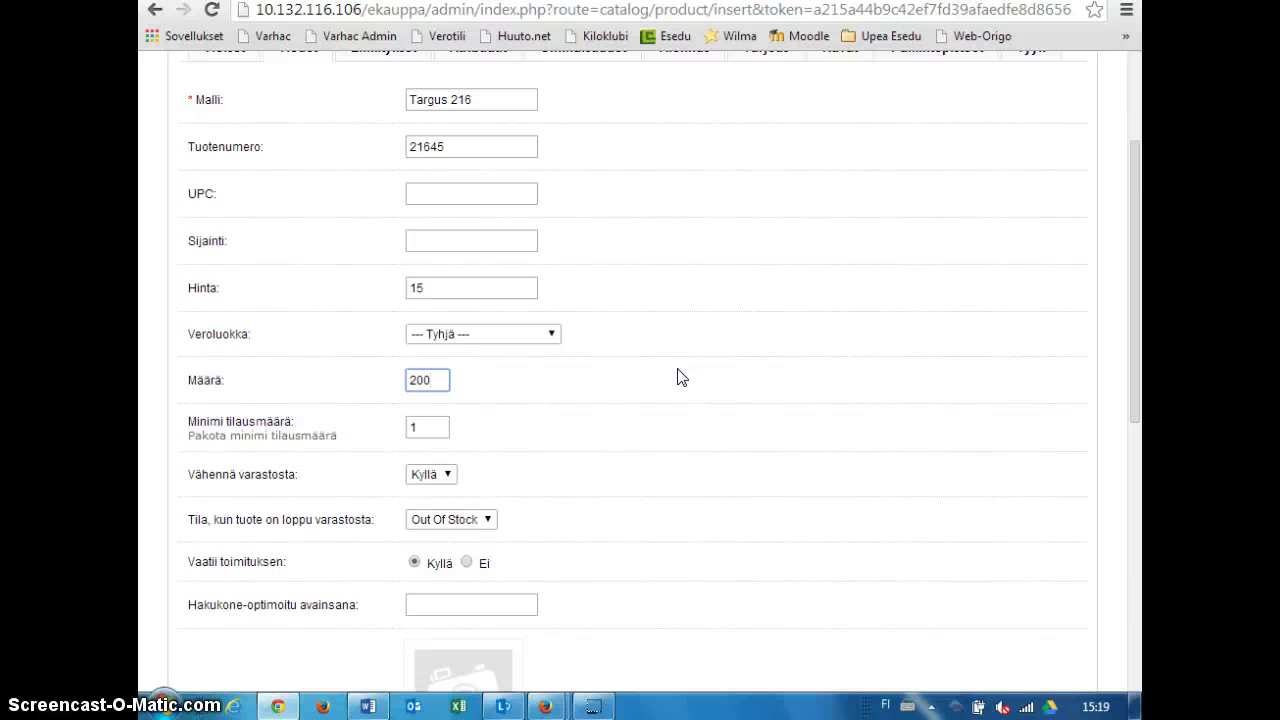
click(658, 376)
Review the minimum order quantity (Minimi tilausmäärä) and the out-of-stock status options (Tila, kun tuote on loppu varastosta).
click(424, 425)
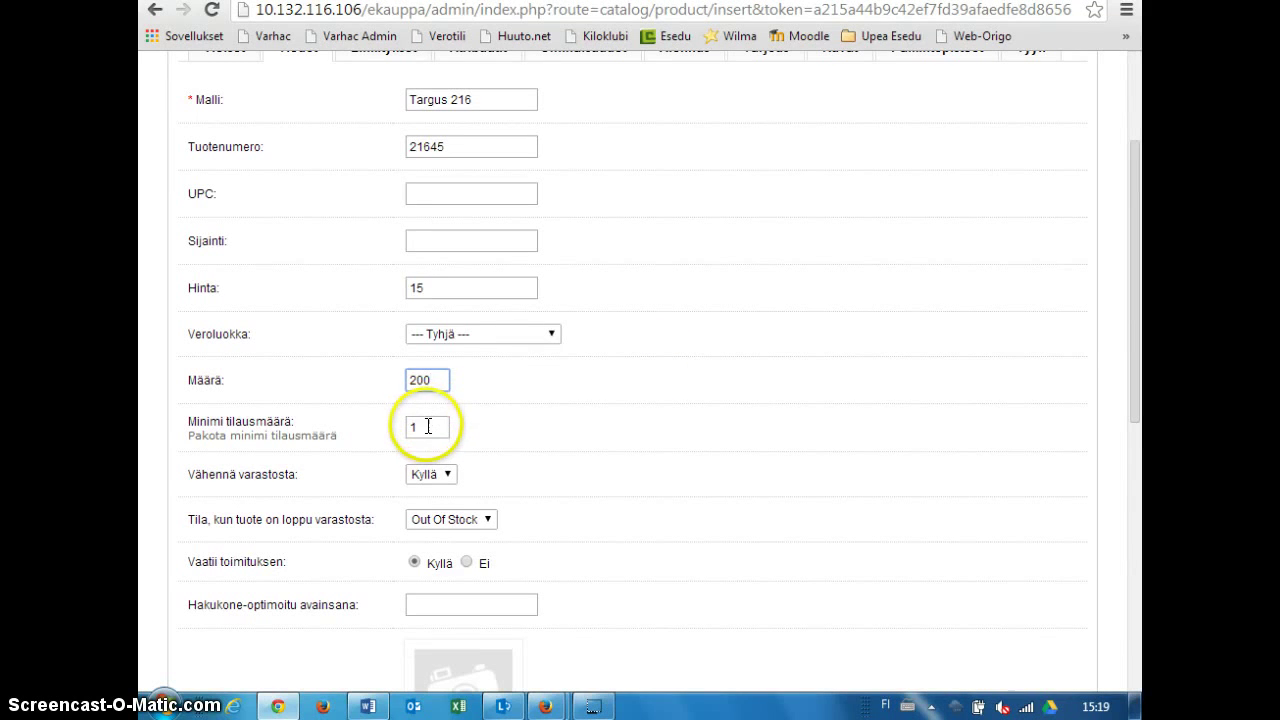
click(442, 425)
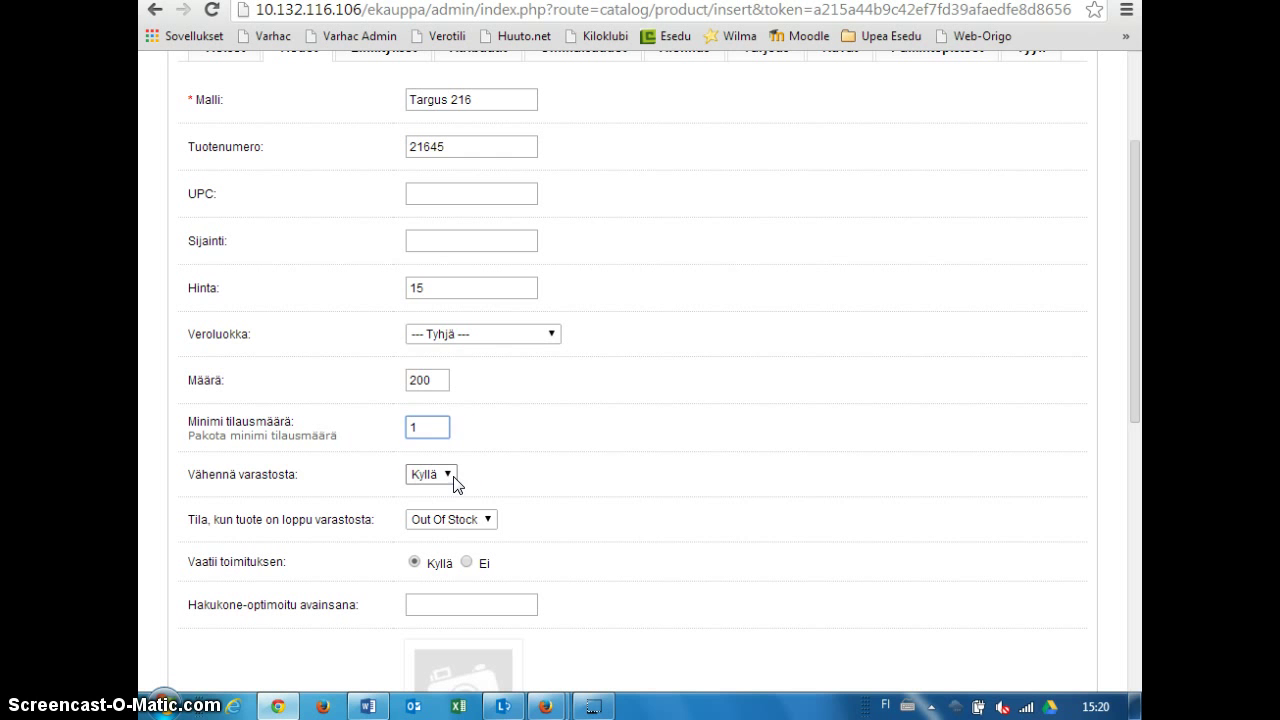
click(489, 521)
click(490, 522)
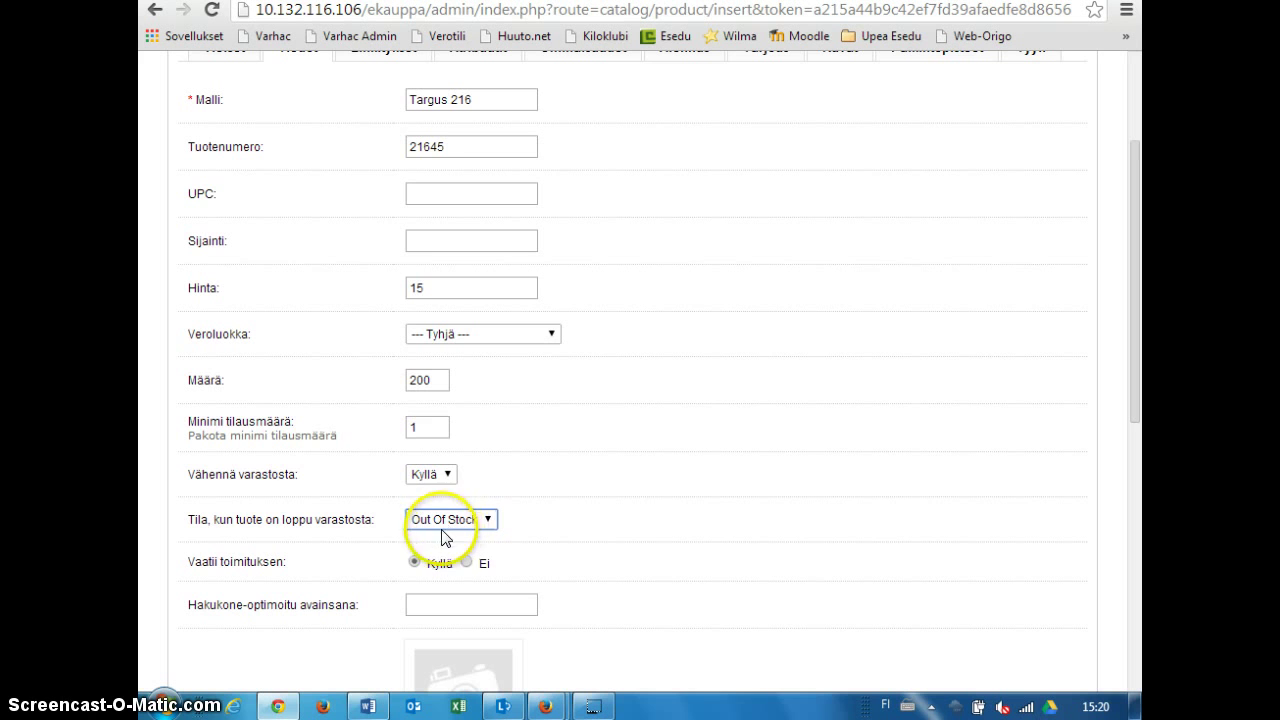
Look over the product's delivery requirement (Vaatii toimituksen) and search-engine keyword (Hakukone-optimoitu avainsana) settings.
scroll(626, 572, down, 2)
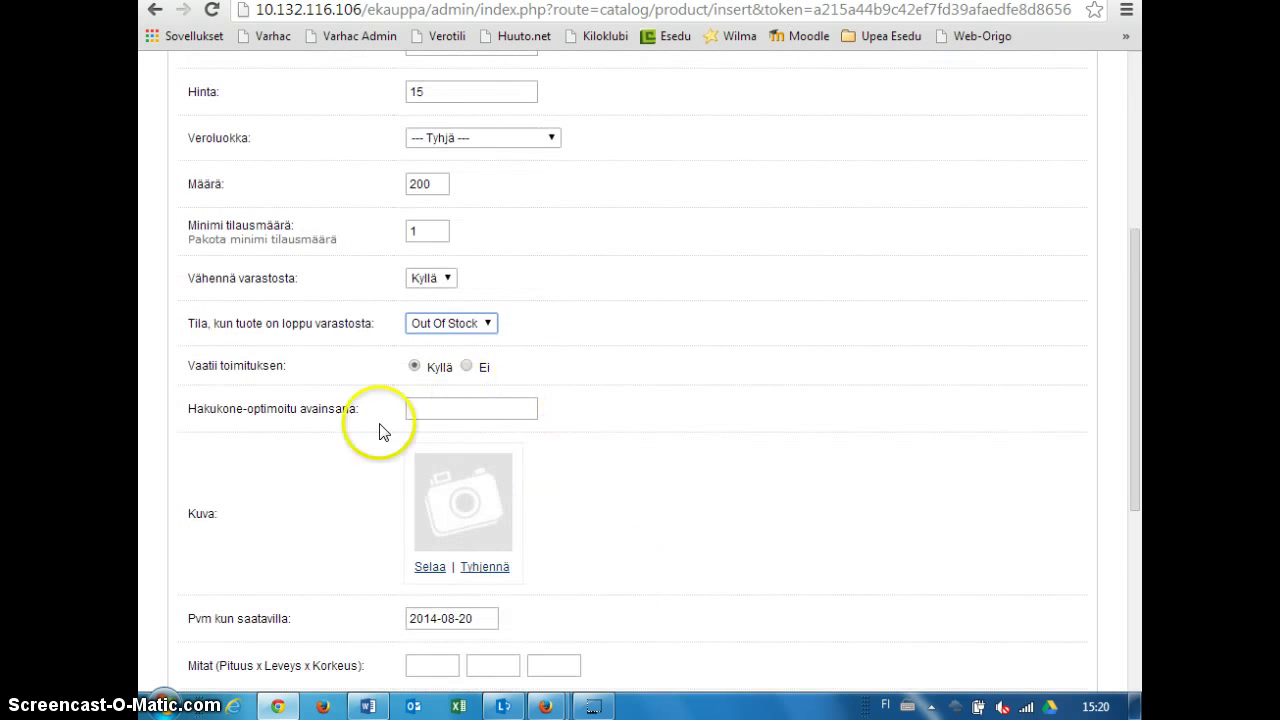
scroll(482, 500, down, 1)
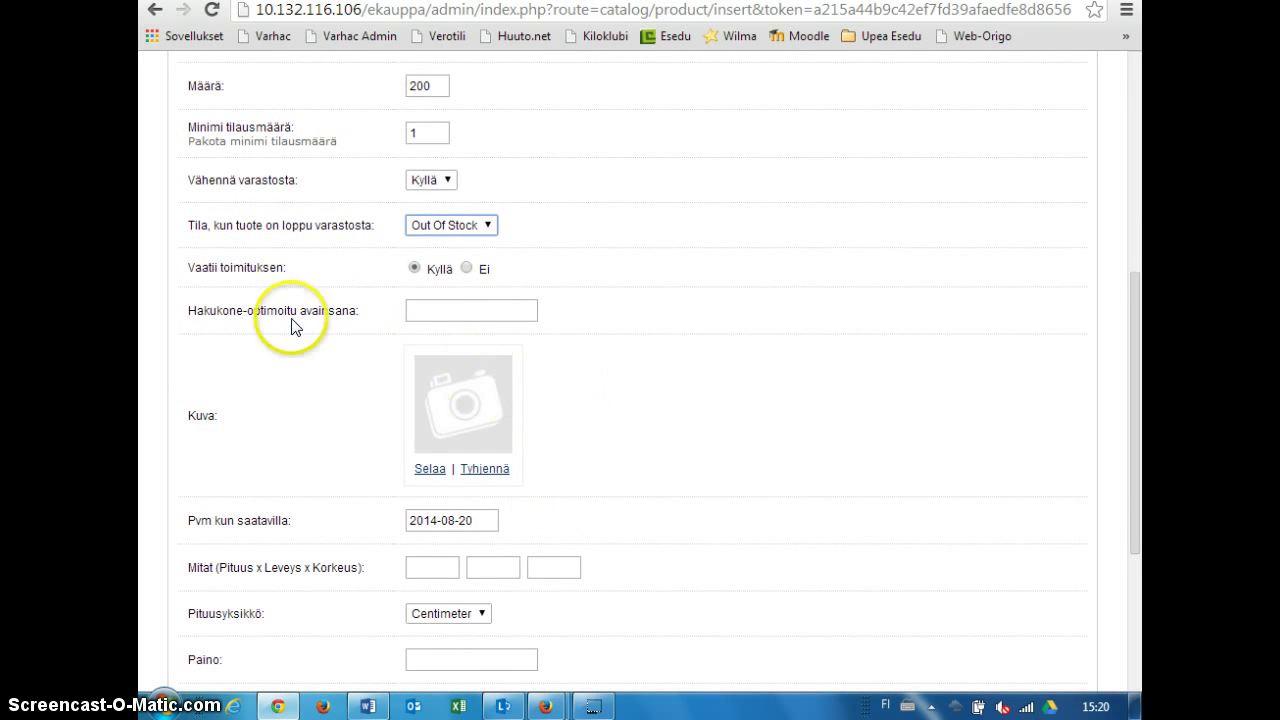
click(437, 306)
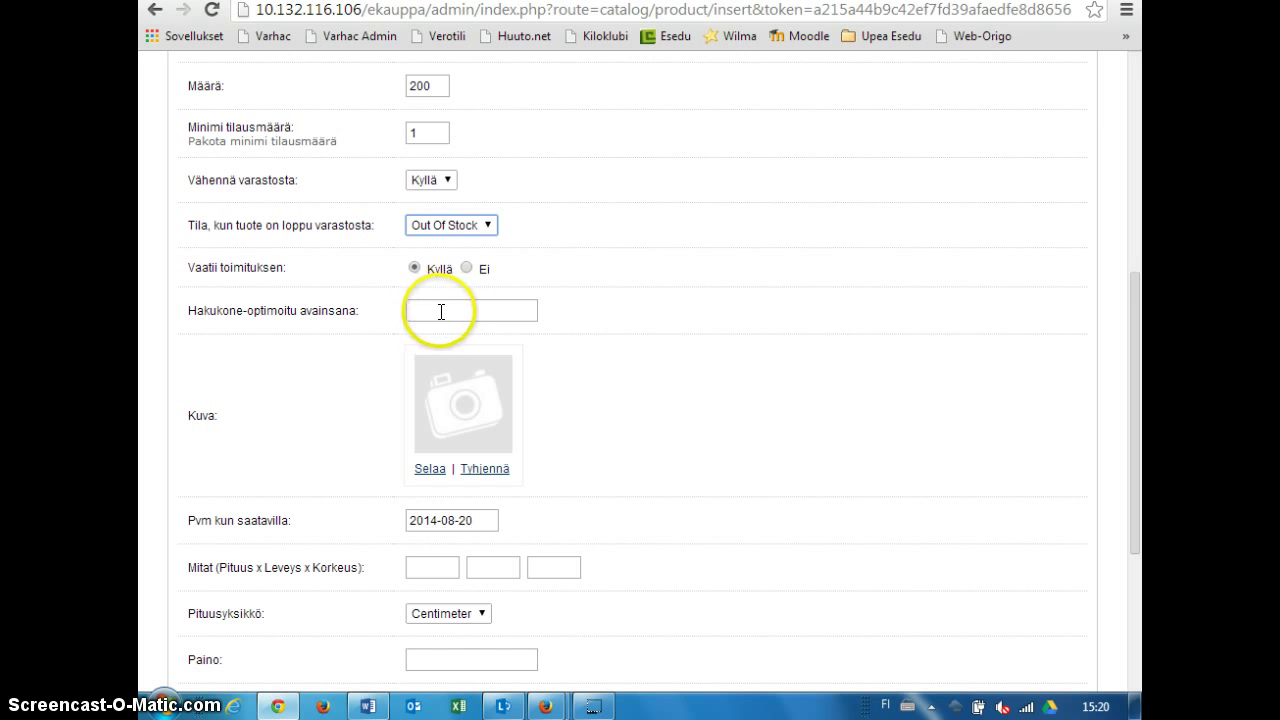
scroll(930, 470, up, 4)
scroll(926, 472, down, 3)
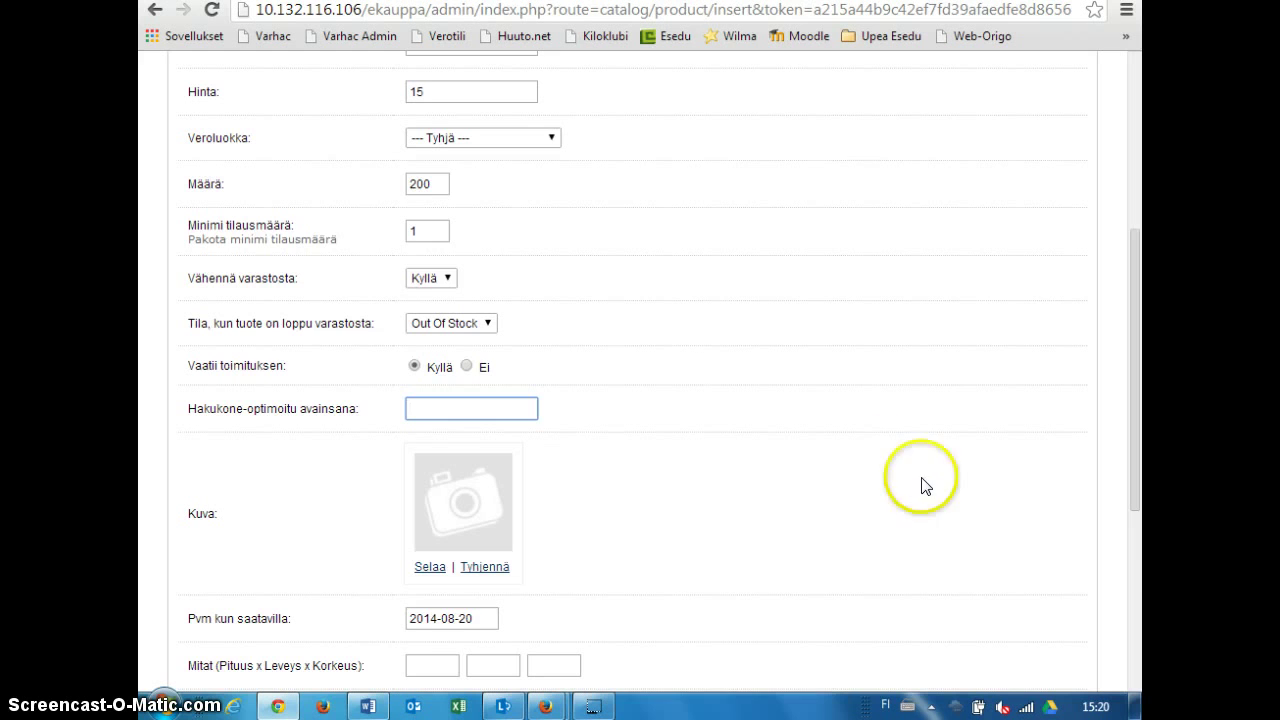
scroll(920, 486, down, 2)
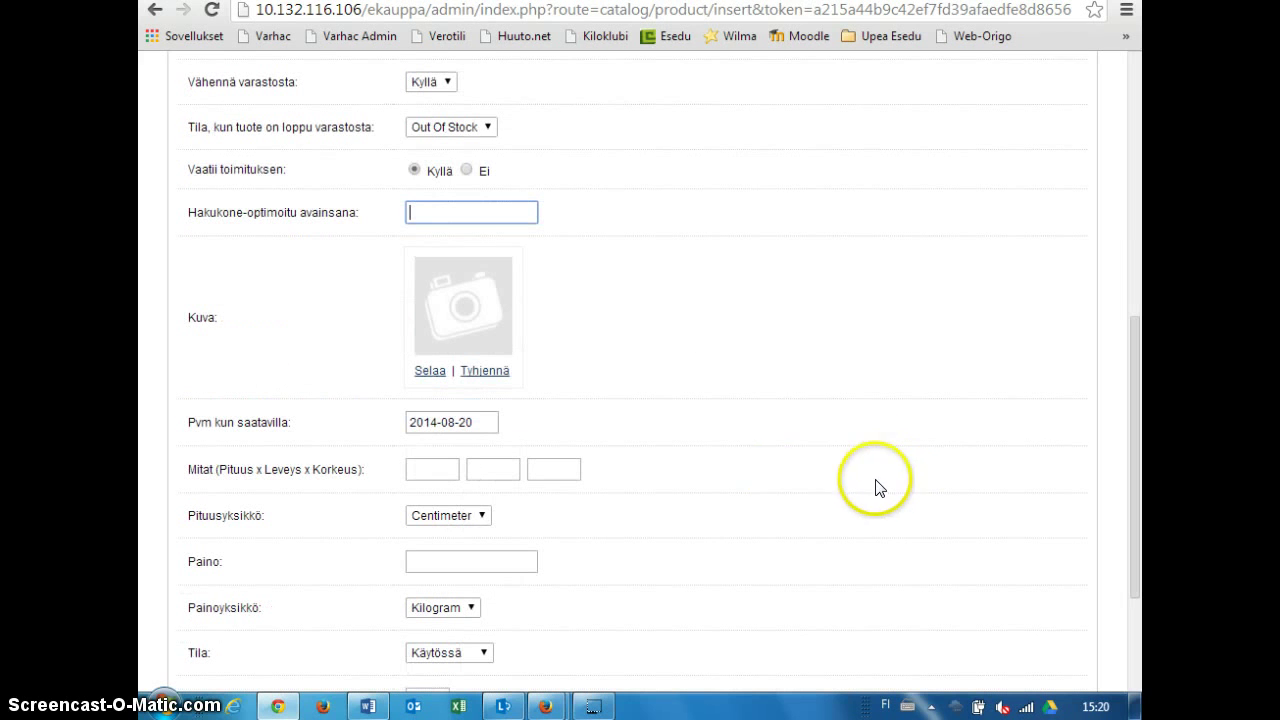
click(430, 372)
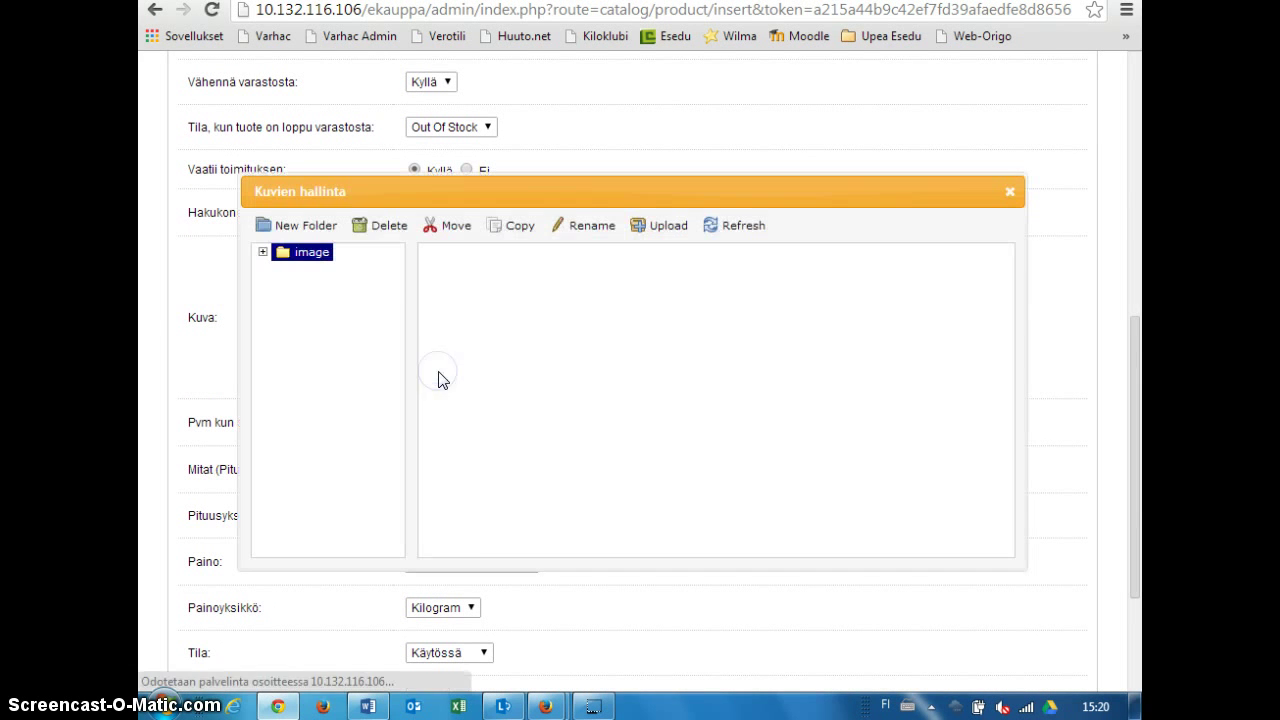
scroll(688, 436, down, 7)
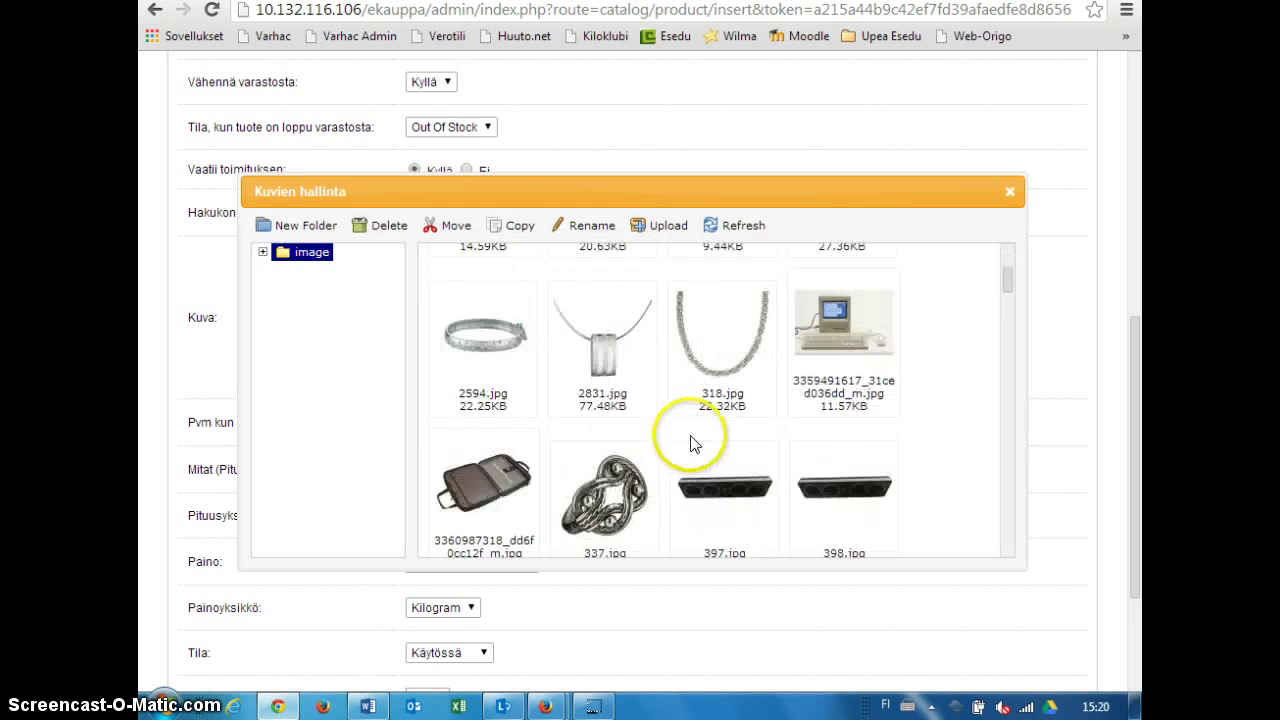
scroll(694, 443, down, 7)
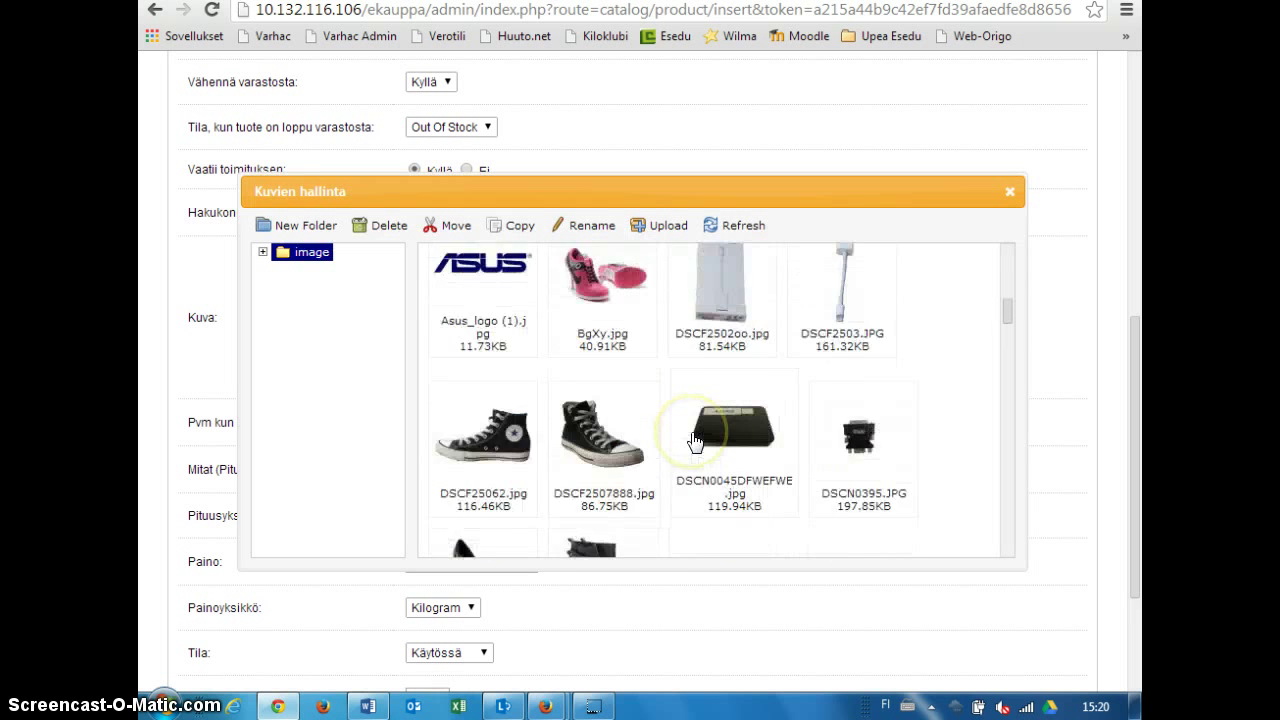
scroll(696, 441, down, 4)
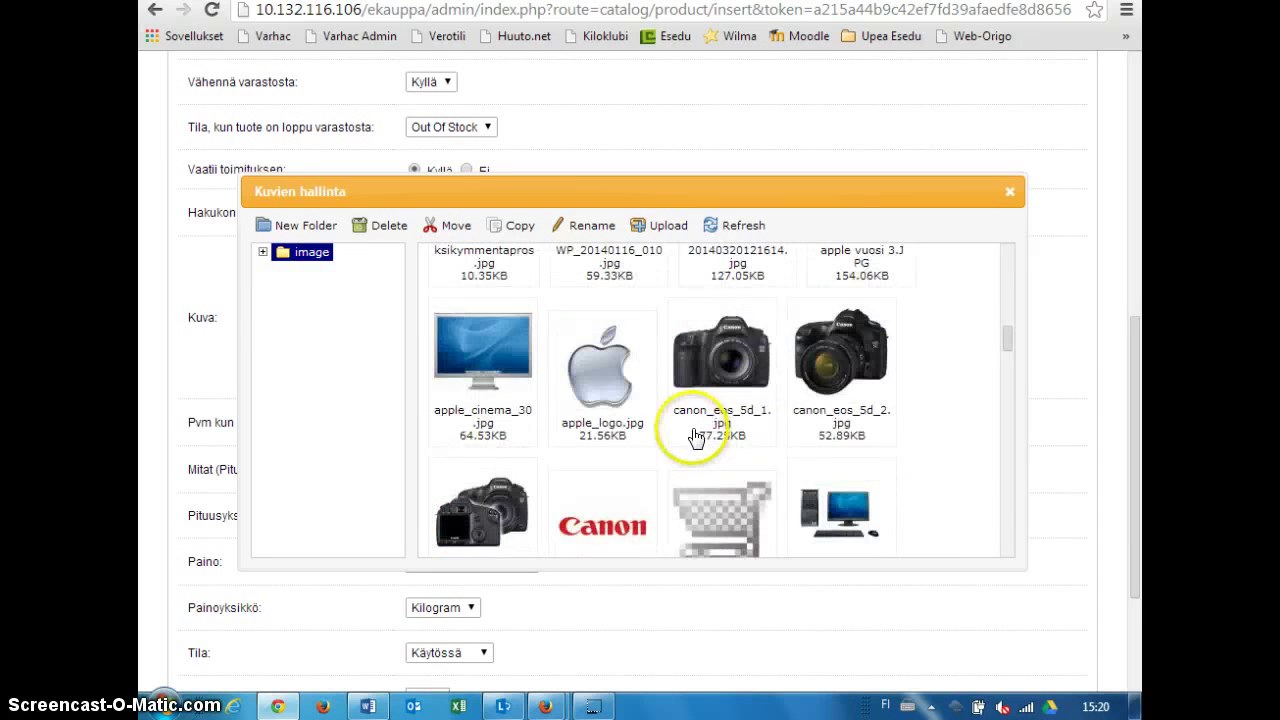
scroll(697, 441, up, 4)
scroll(697, 441, up, 8)
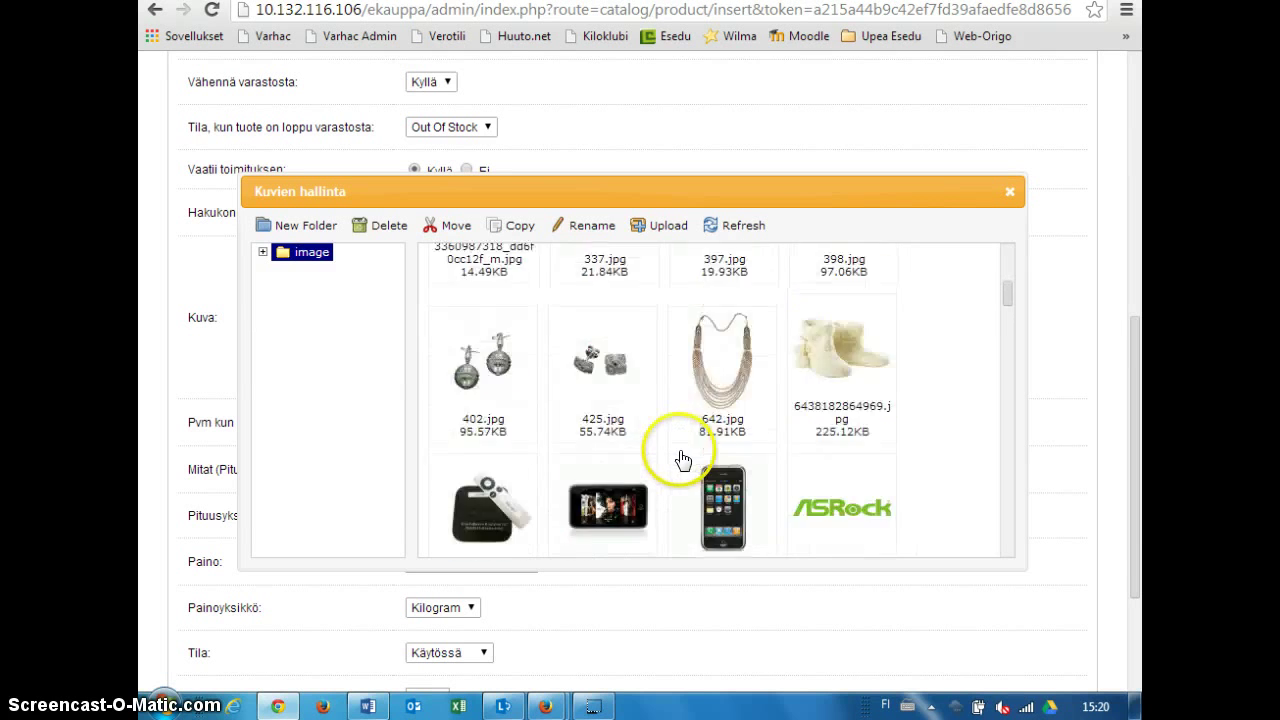
scroll(684, 455, up, 6)
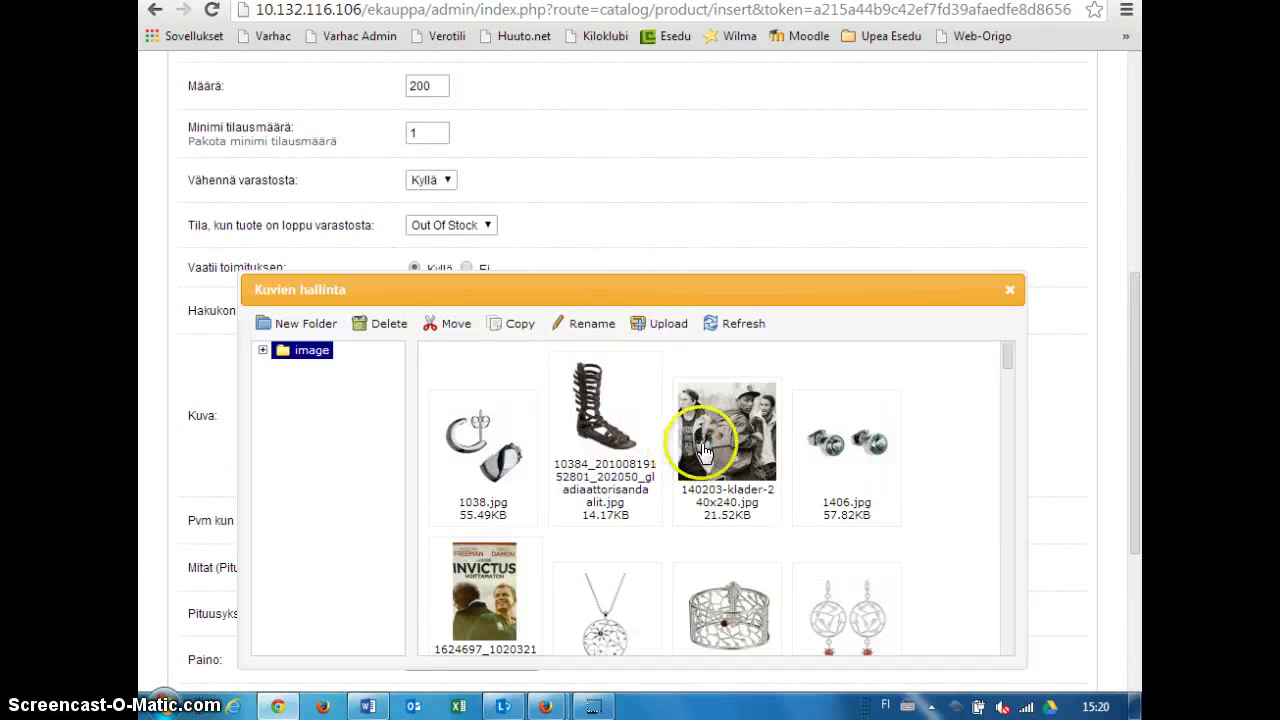
scroll(780, 455, down, 2)
scroll(780, 455, down, 3)
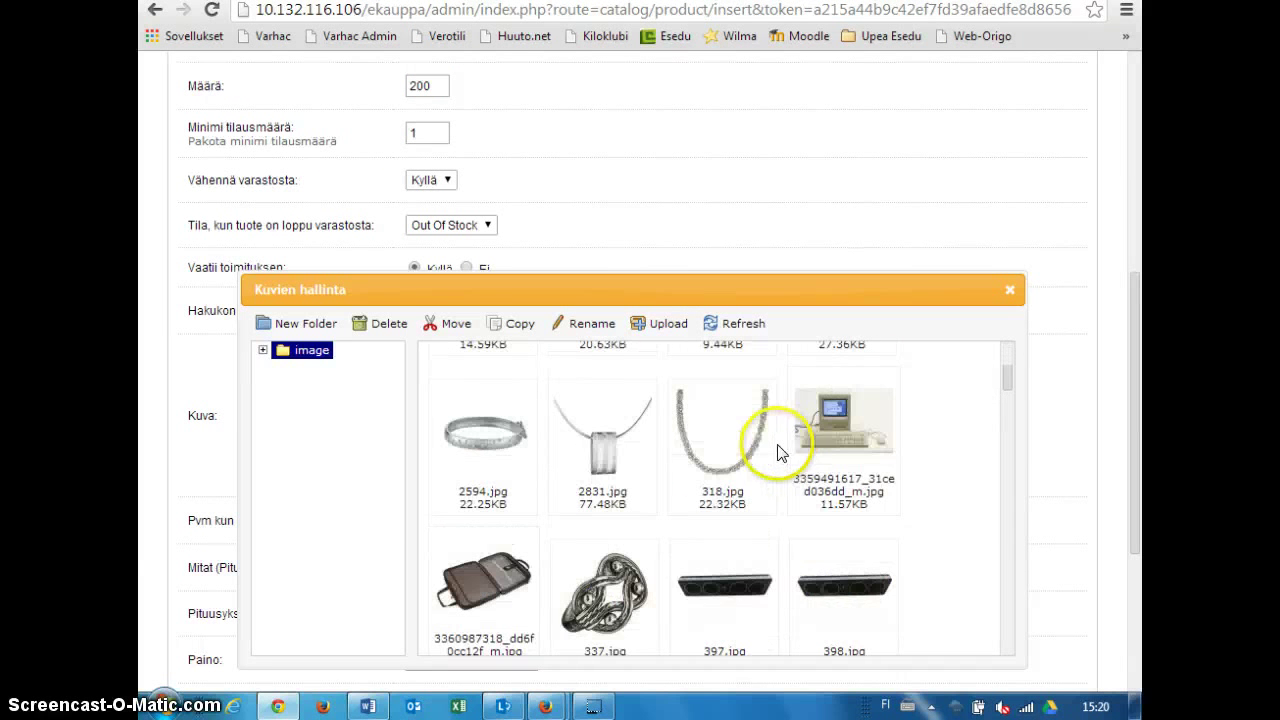
click(466, 590)
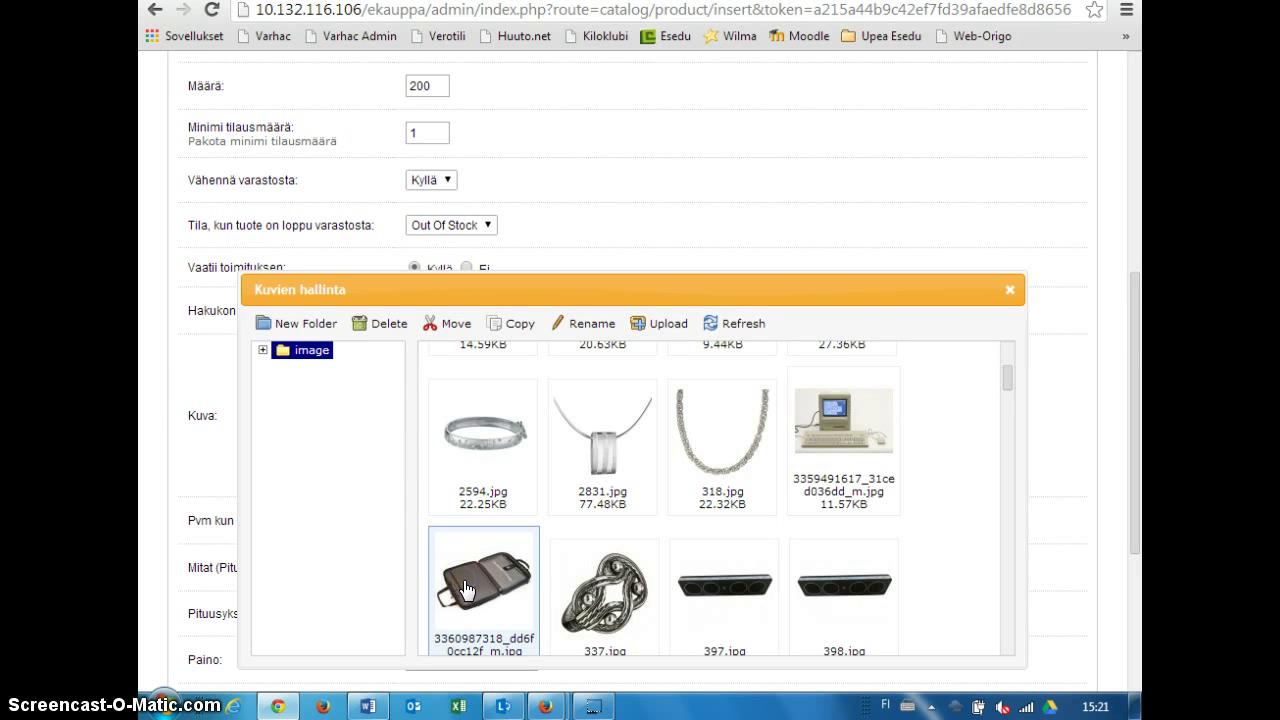
double_click(466, 590)
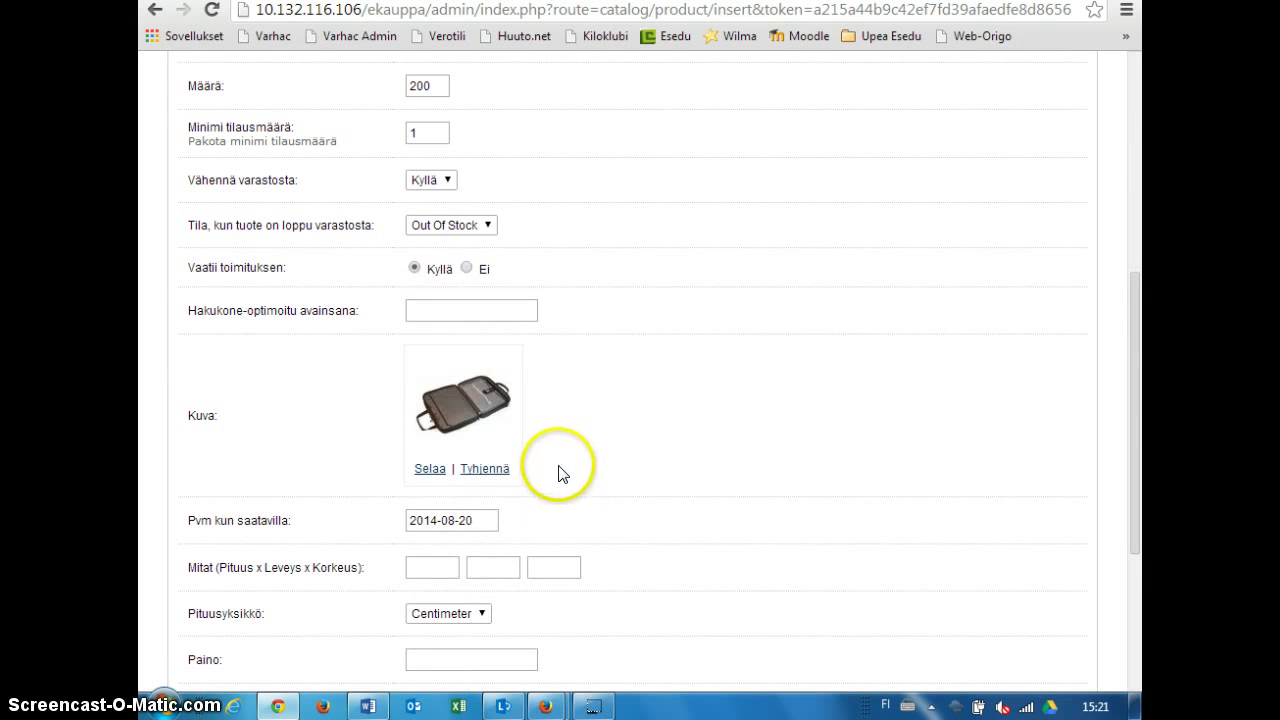
Set the product's availability date (Pvm kun saatavilla) to 2014-08-24.
scroll(560, 435, down, 1)
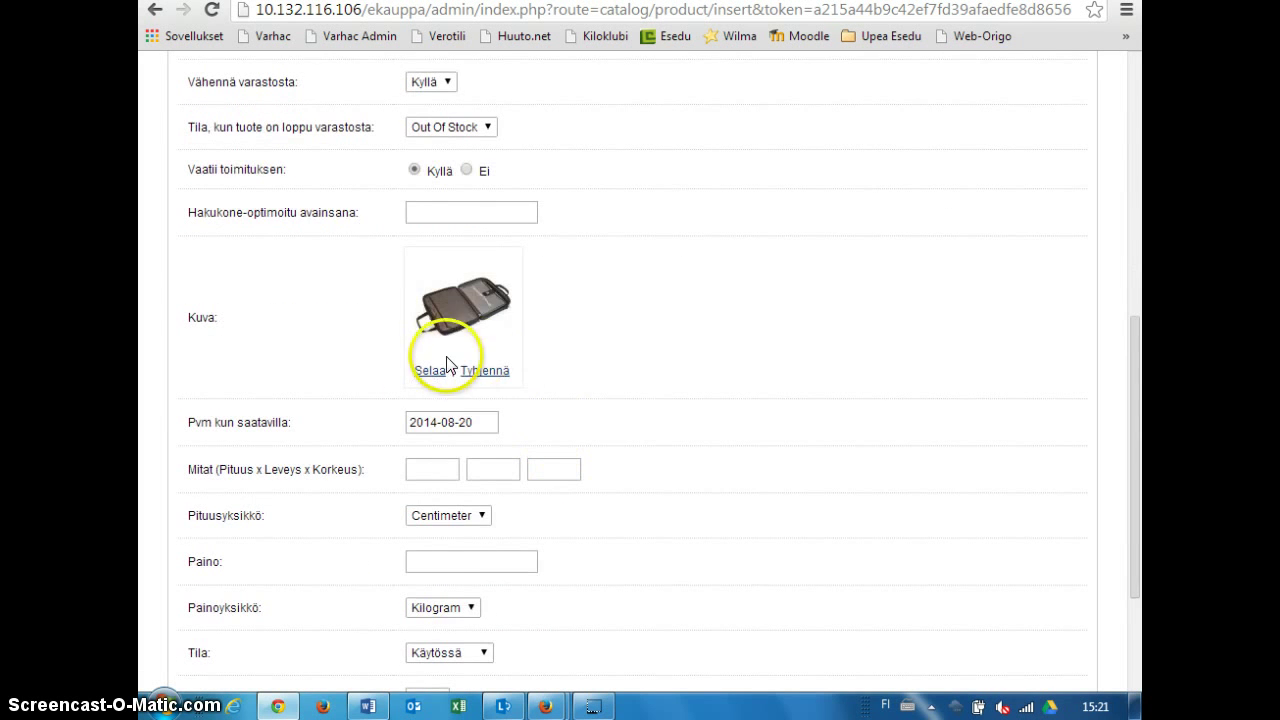
click(484, 422)
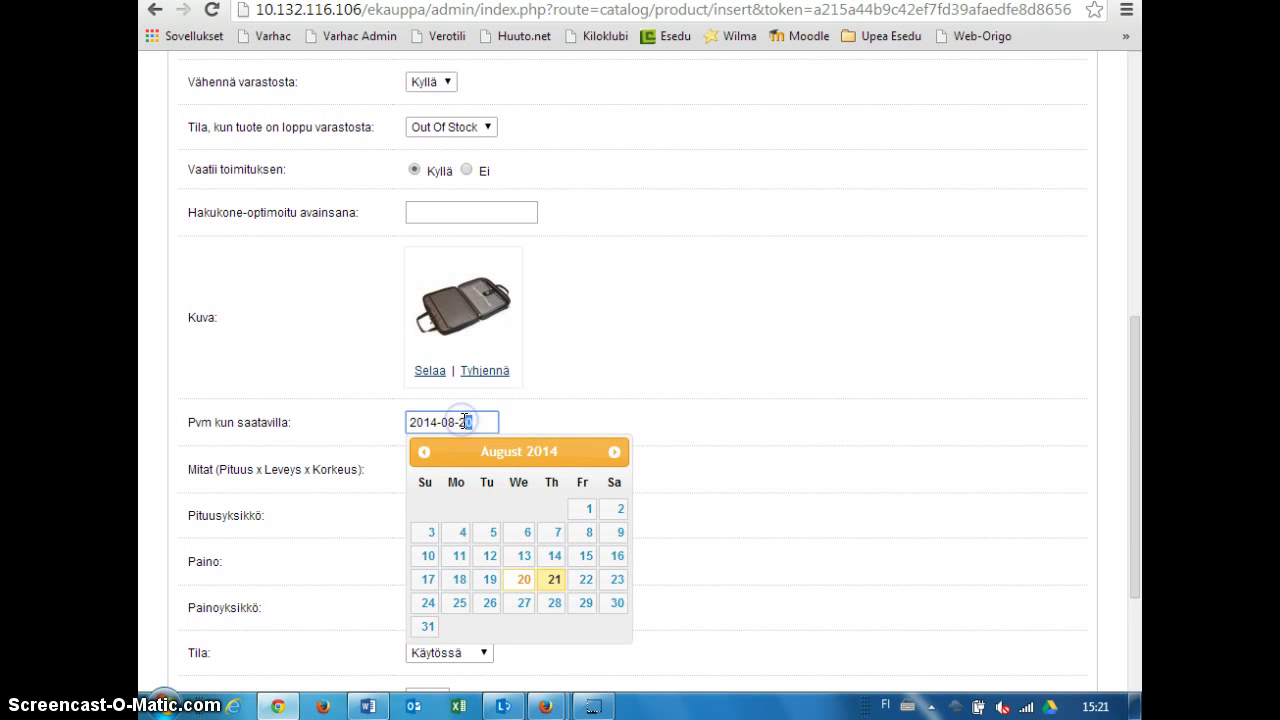
click(427, 603)
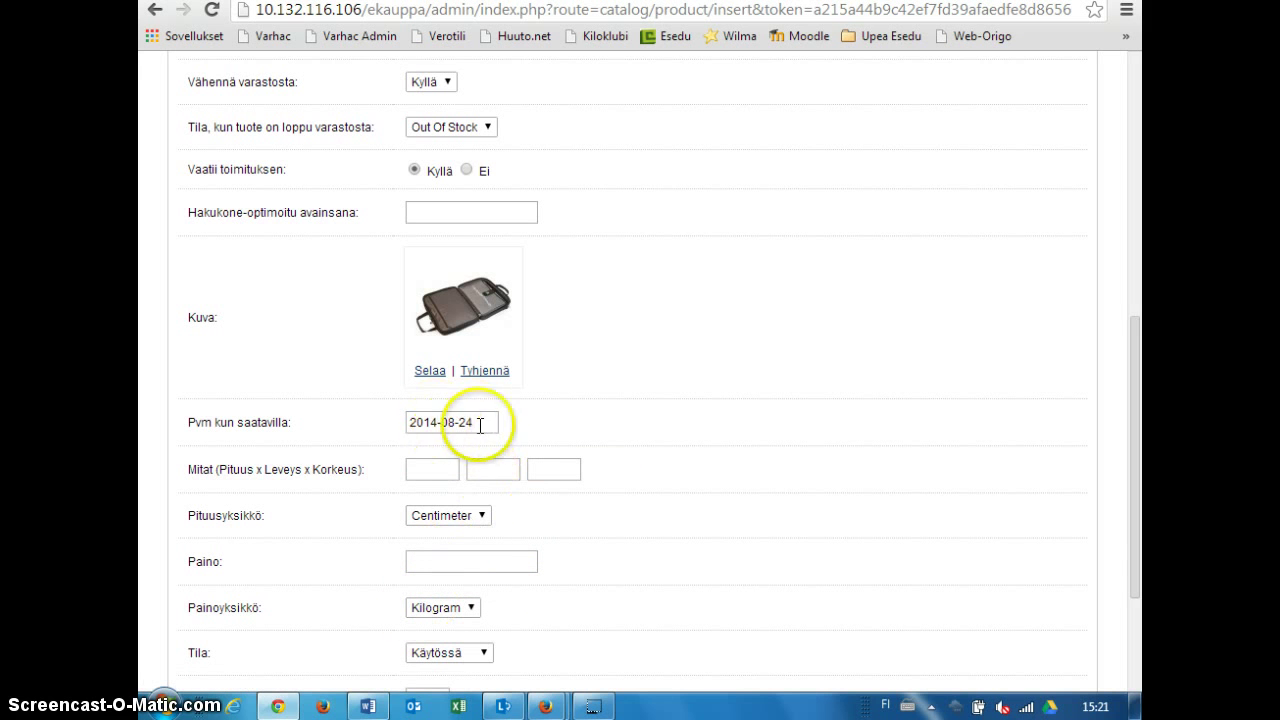
Set the product's weight (Paino) to 1, keeping Kilogram as the weight unit and the dimensions empty.
click(435, 474)
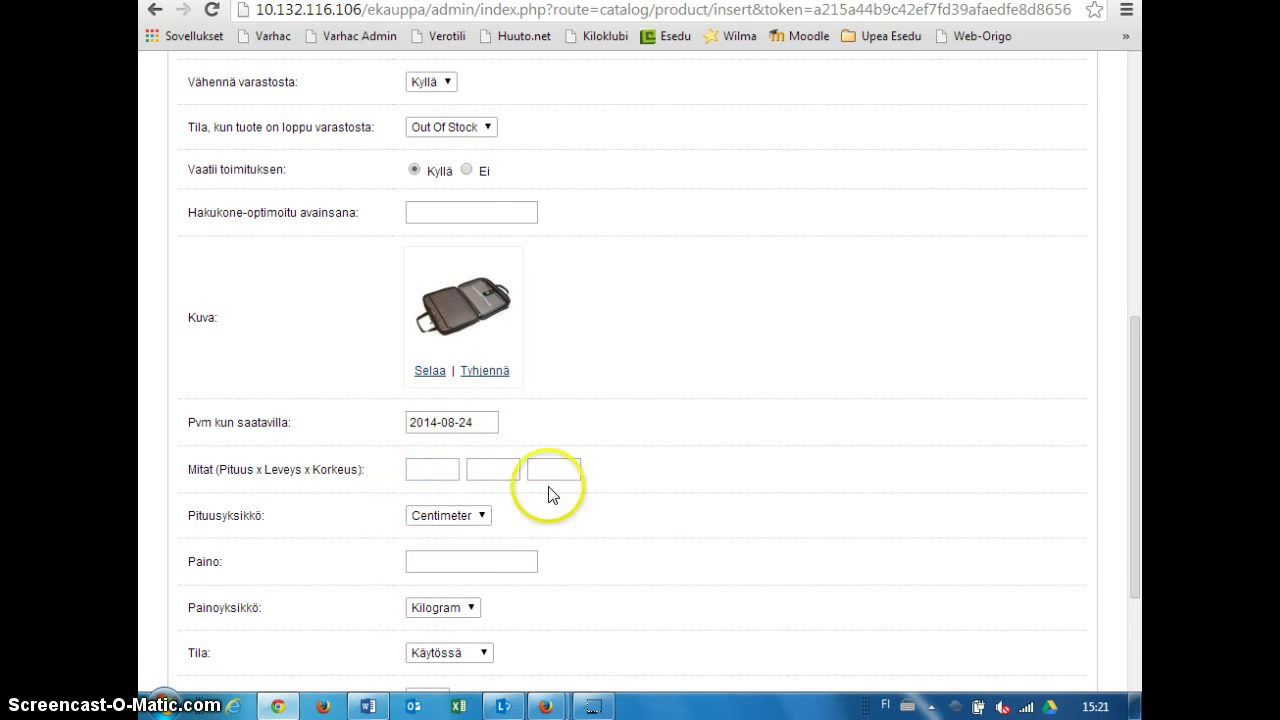
scroll(690, 495, down, 1)
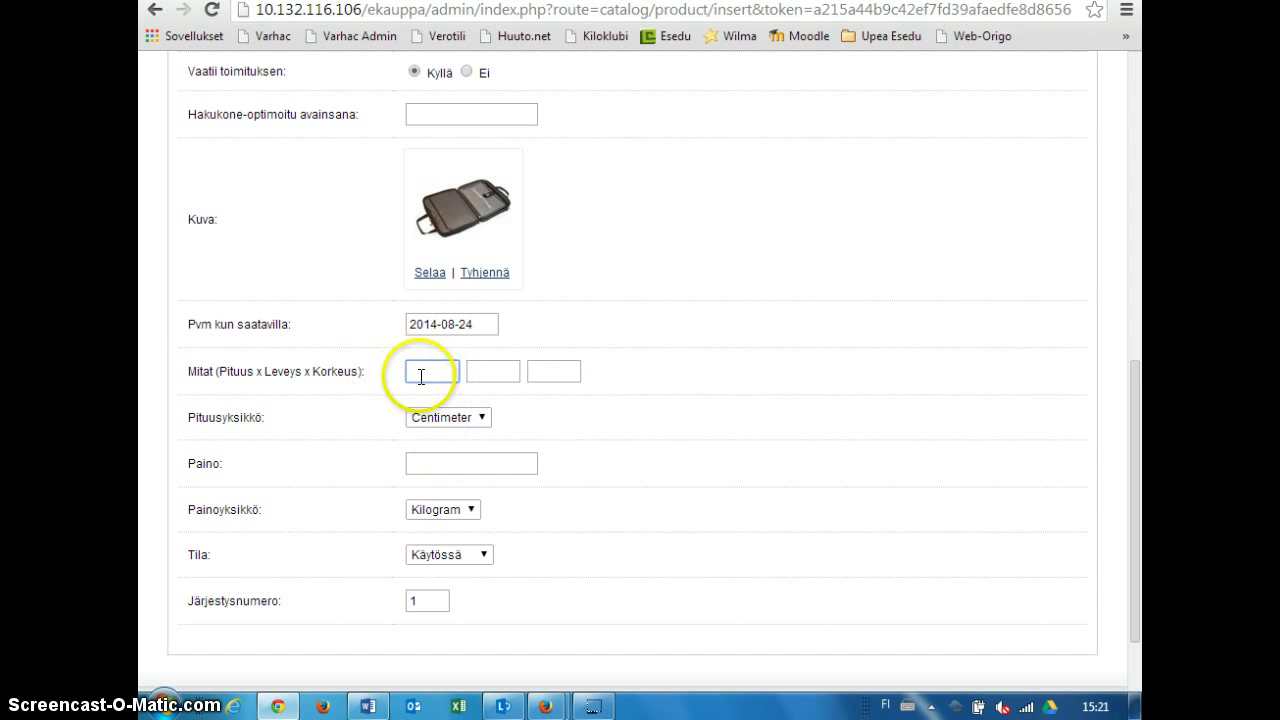
click(483, 464)
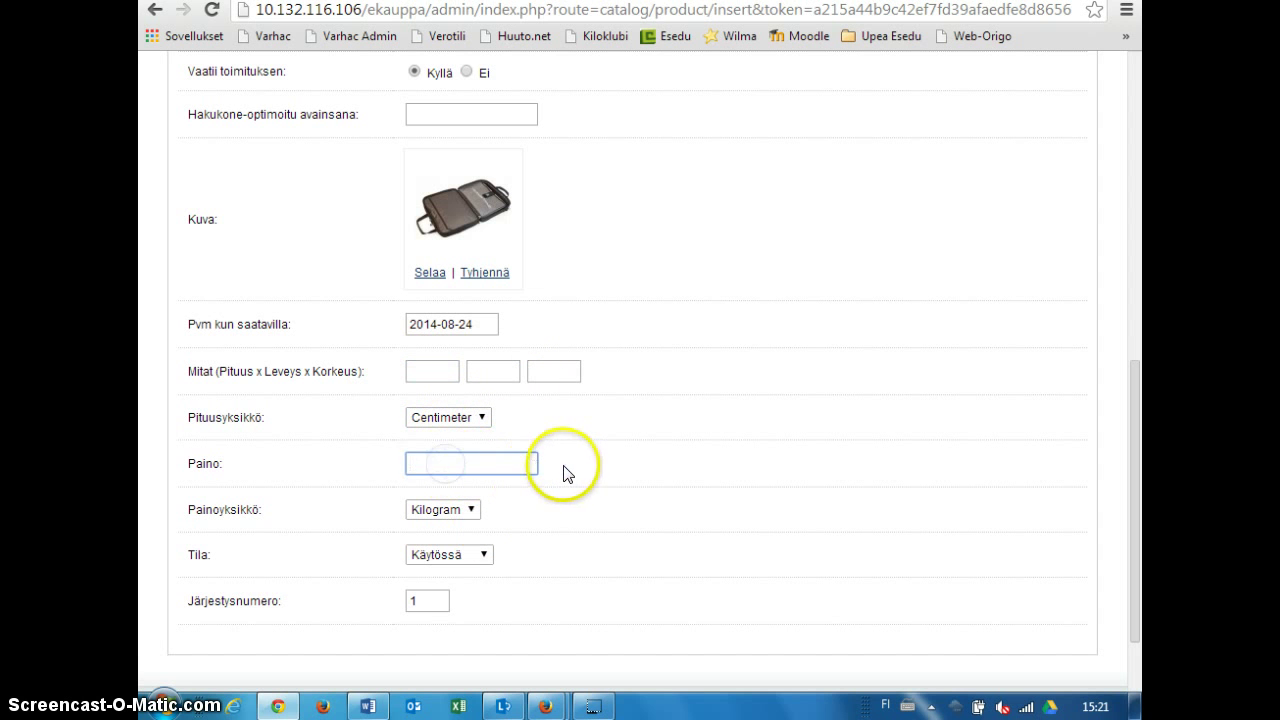
text(1)
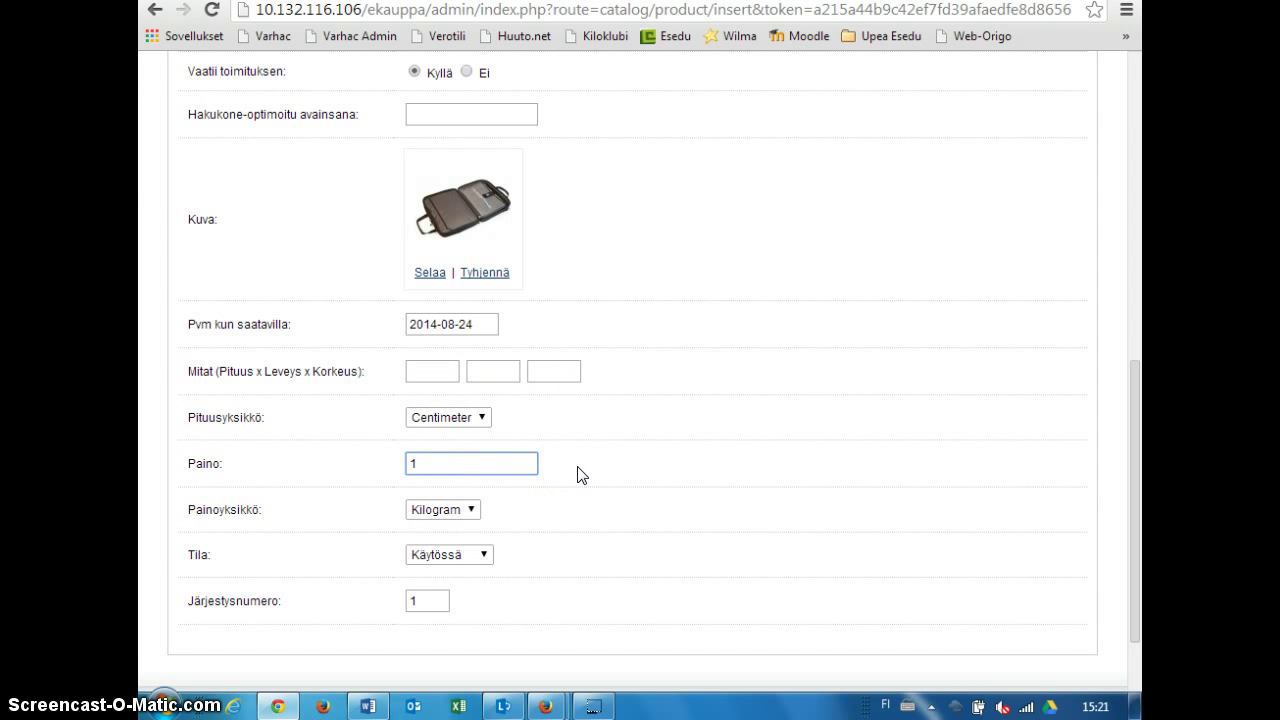
click(466, 518)
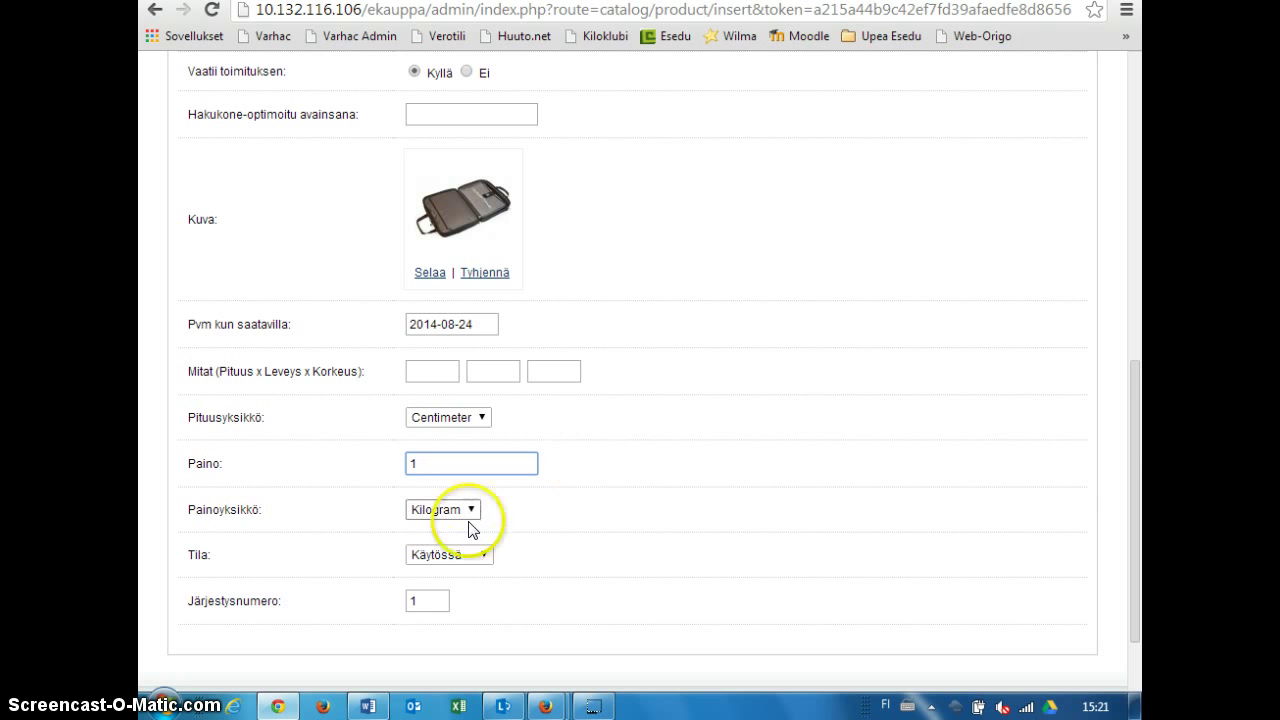
click(414, 461)
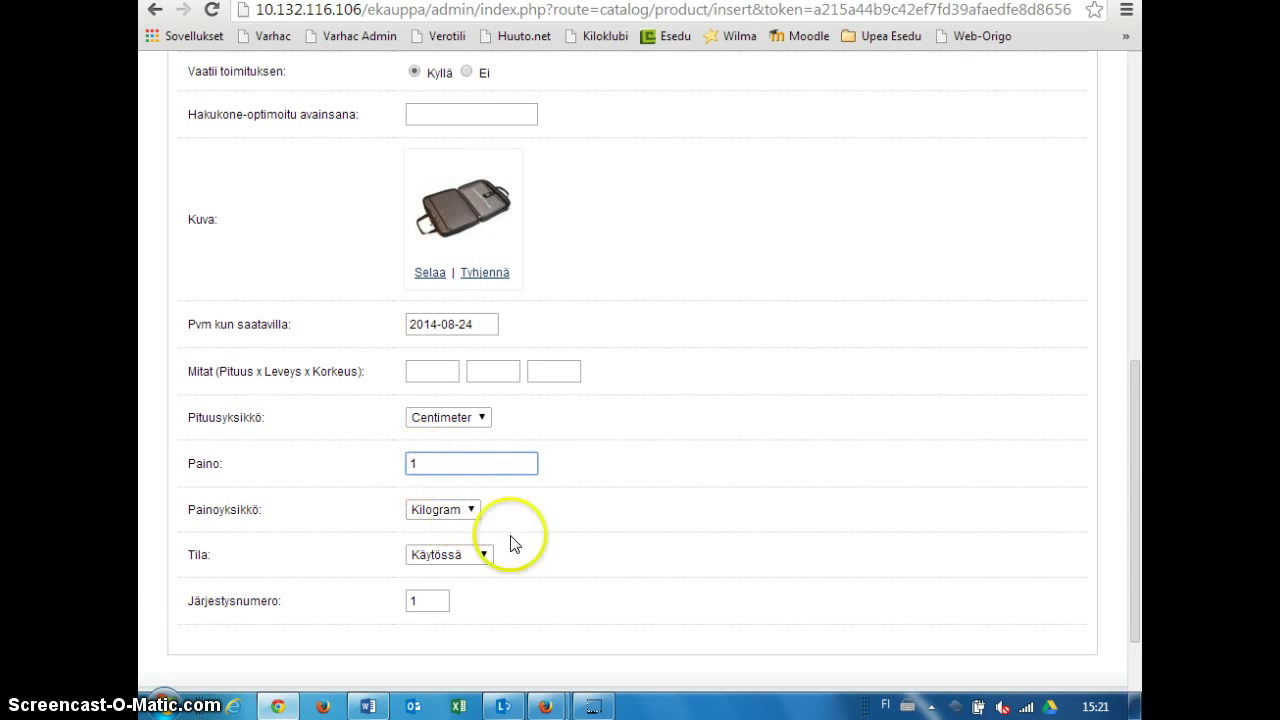
Open the product's link settings (Linkitykset) and look through the manufacturer (Valmistaja) options without choosing one.
scroll(530, 543, down, 2)
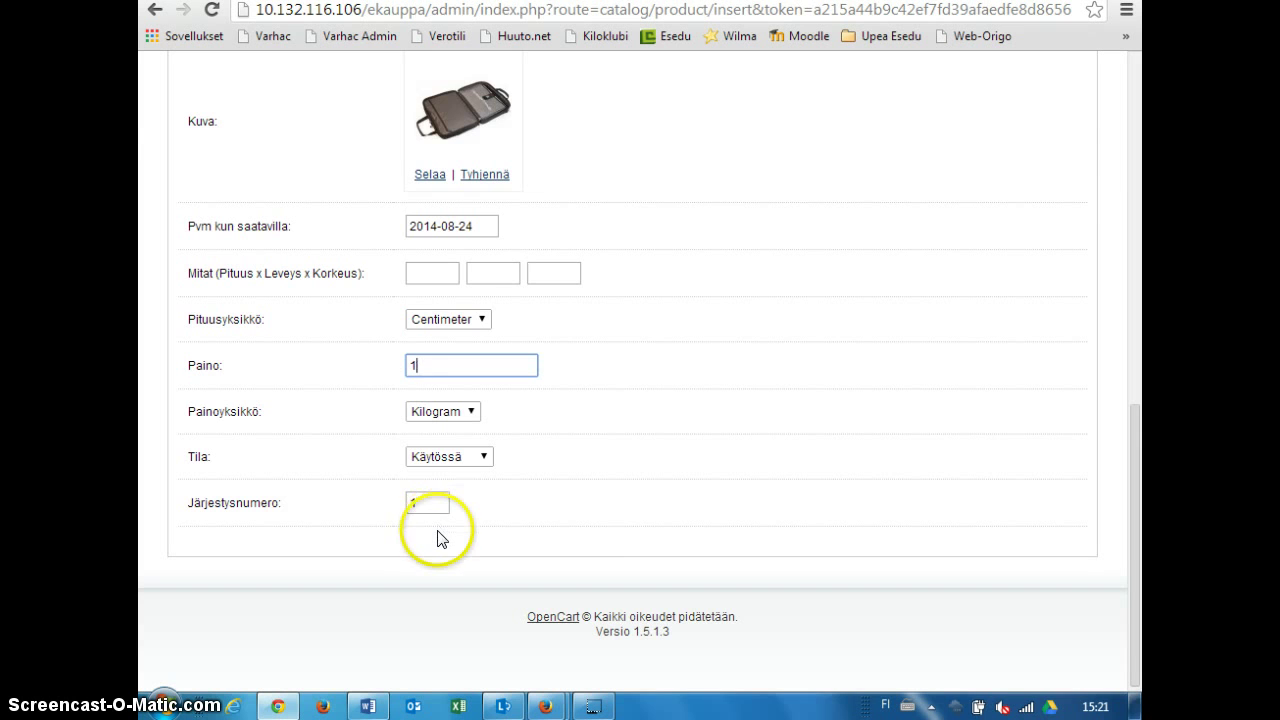
scroll(593, 527, up, 2)
scroll(593, 527, up, 7)
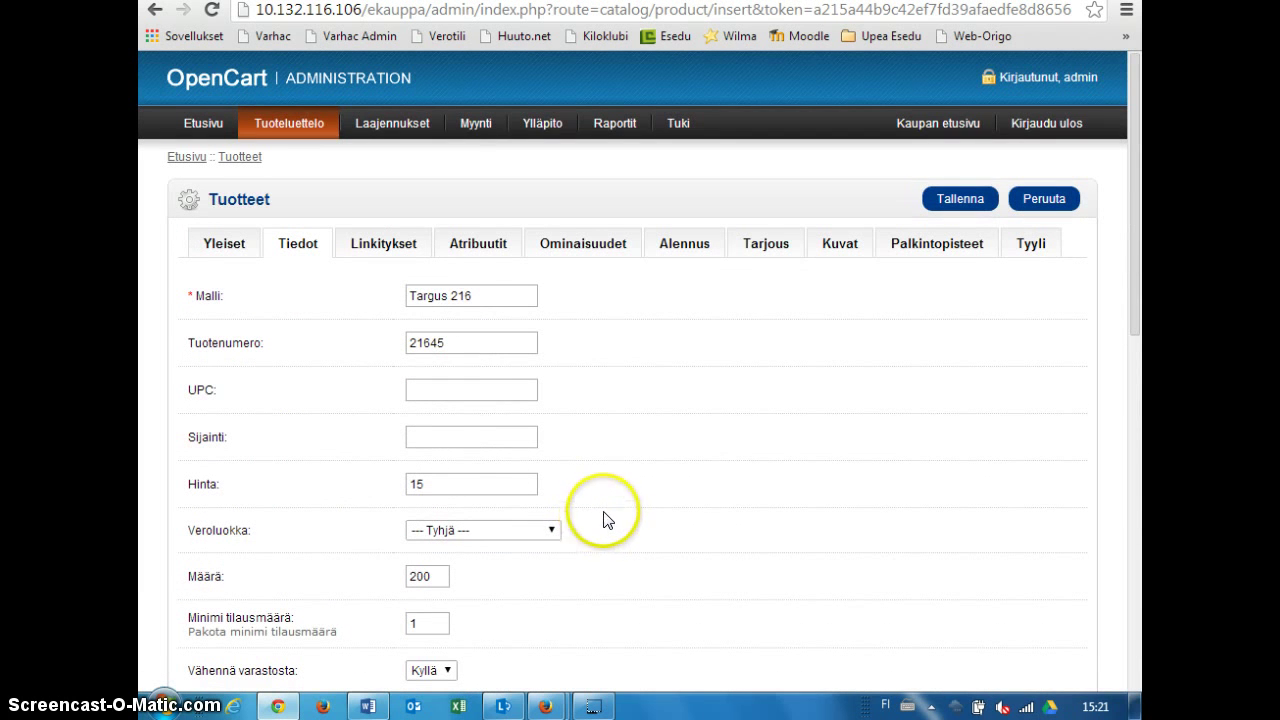
click(378, 250)
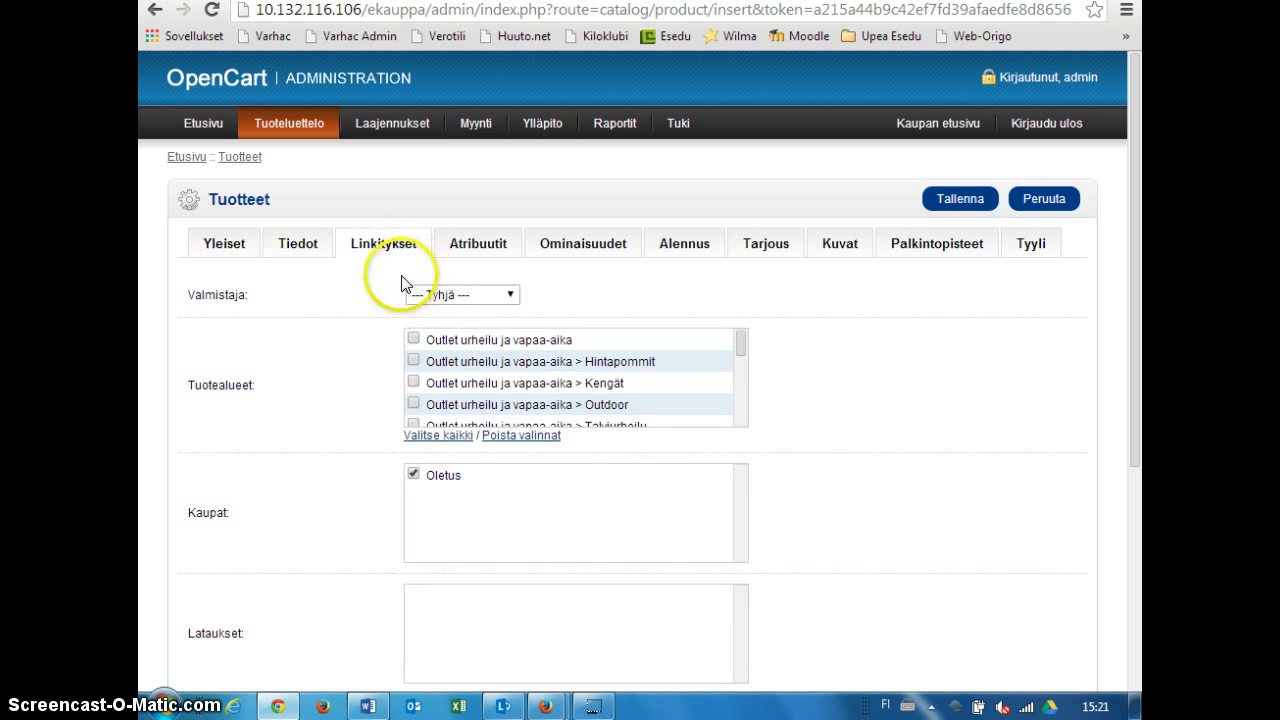
click(513, 298)
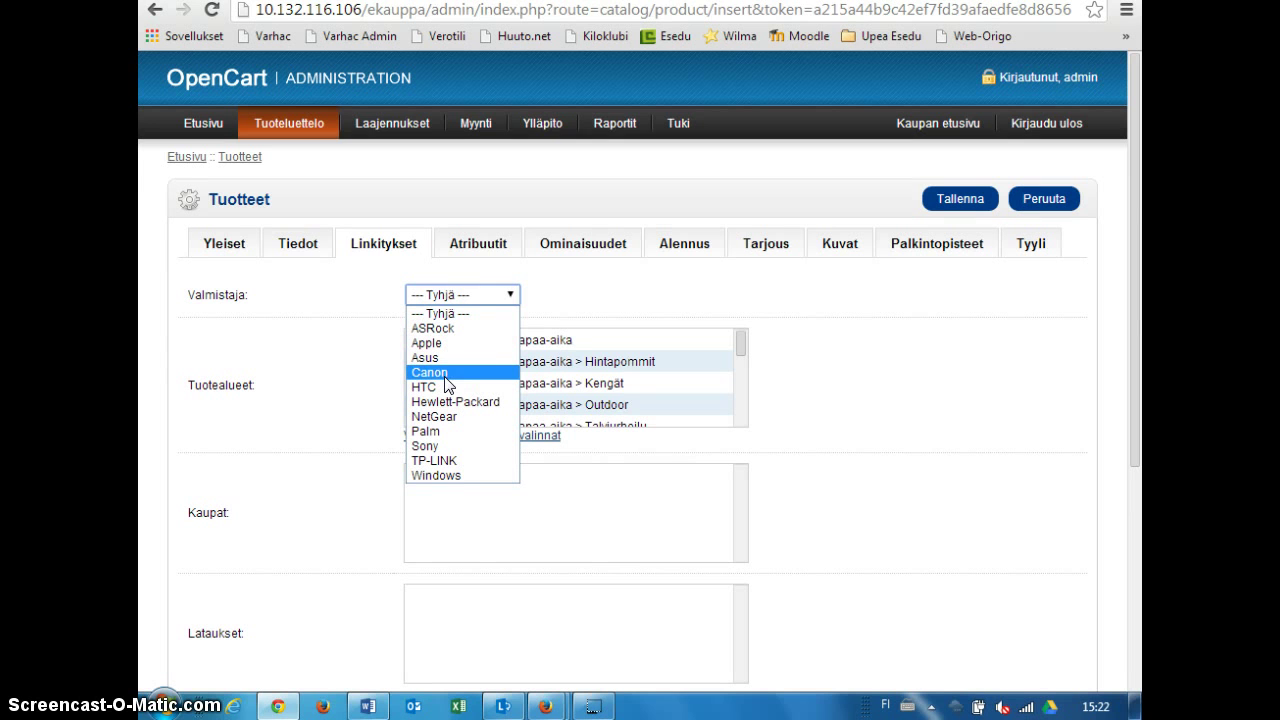
mouse_move(296, 131)
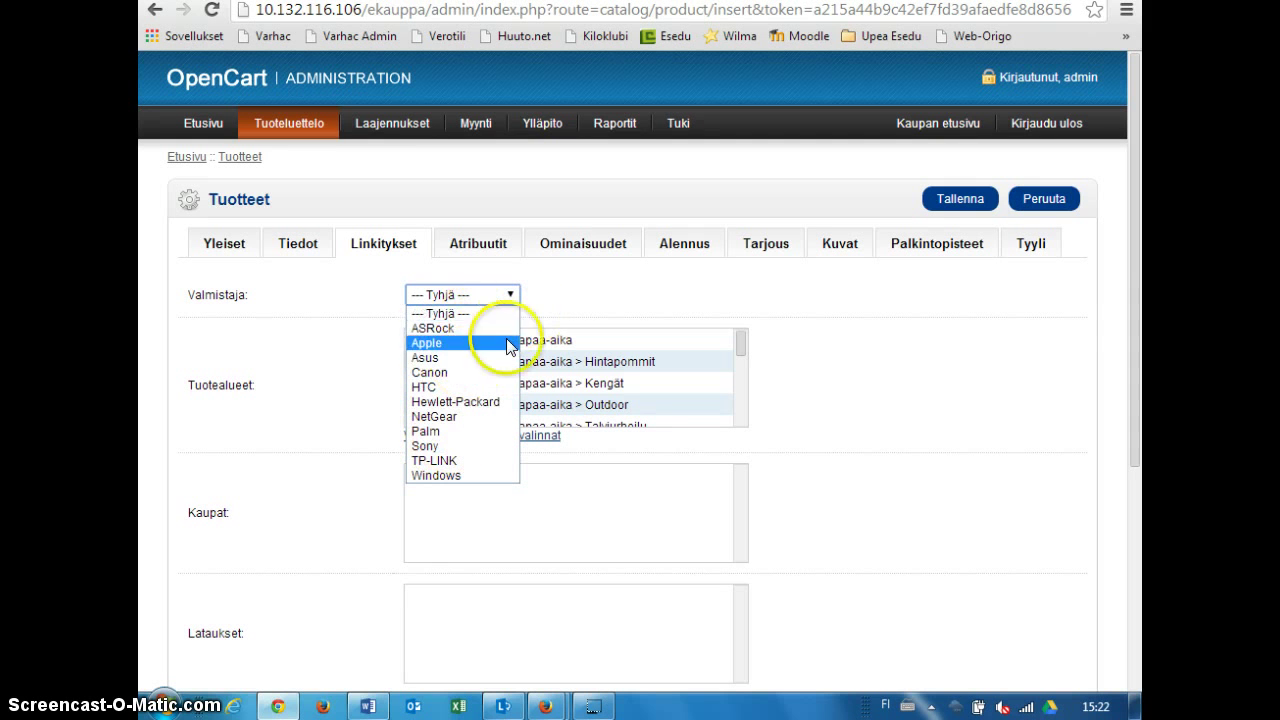
click(568, 295)
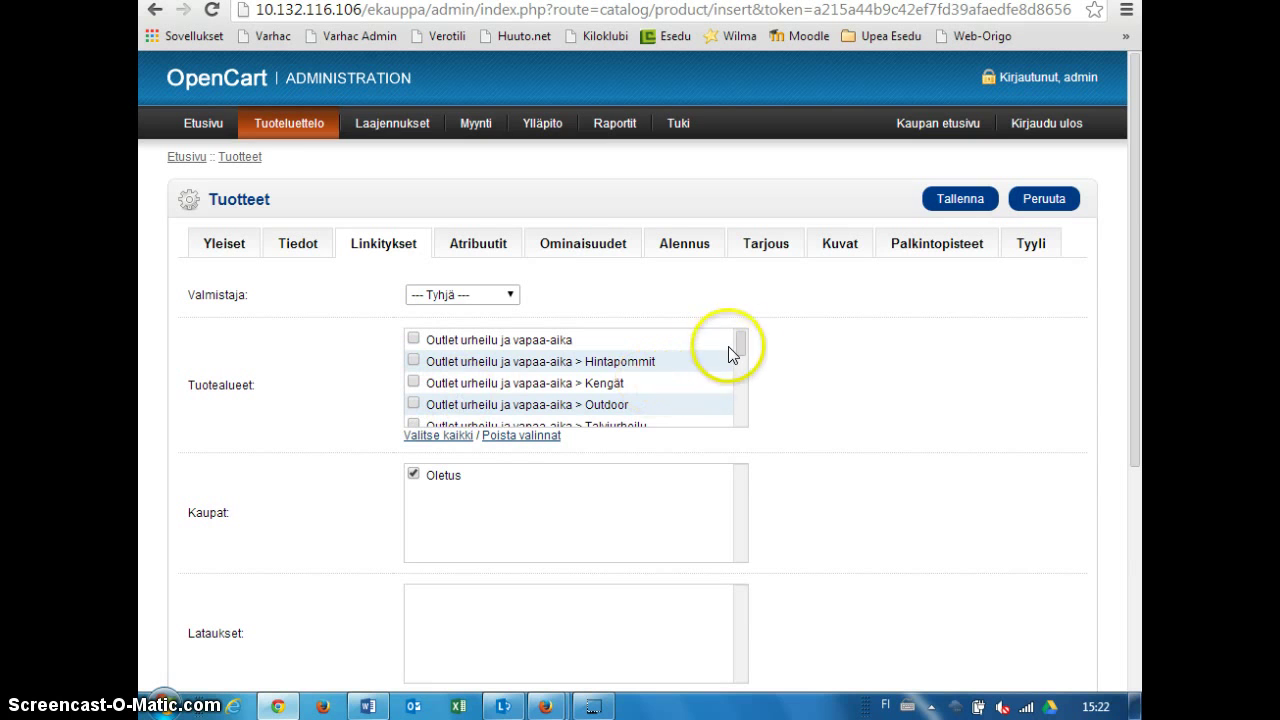
Assign the product to the category Tietokoneet > Kannettavat tietokoneet > Kannettavien laukut under Tuotealueet.
drag(743, 342, 745, 356)
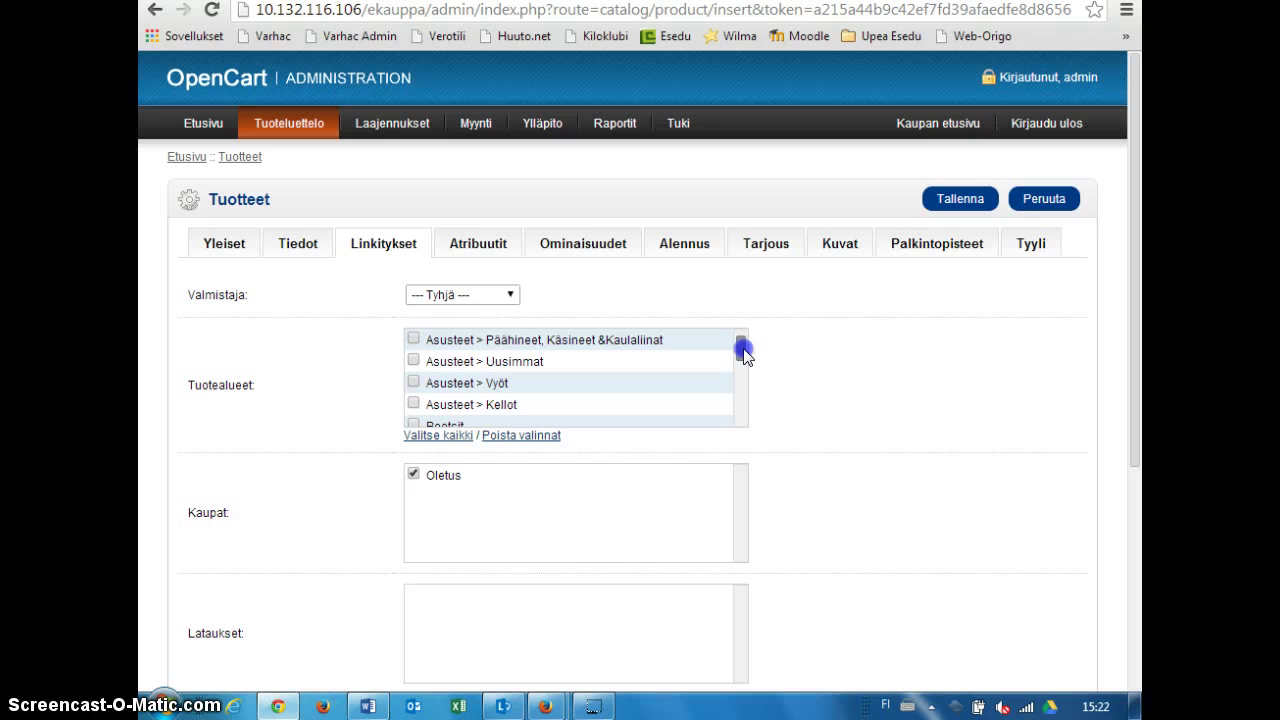
drag(745, 355, 745, 363)
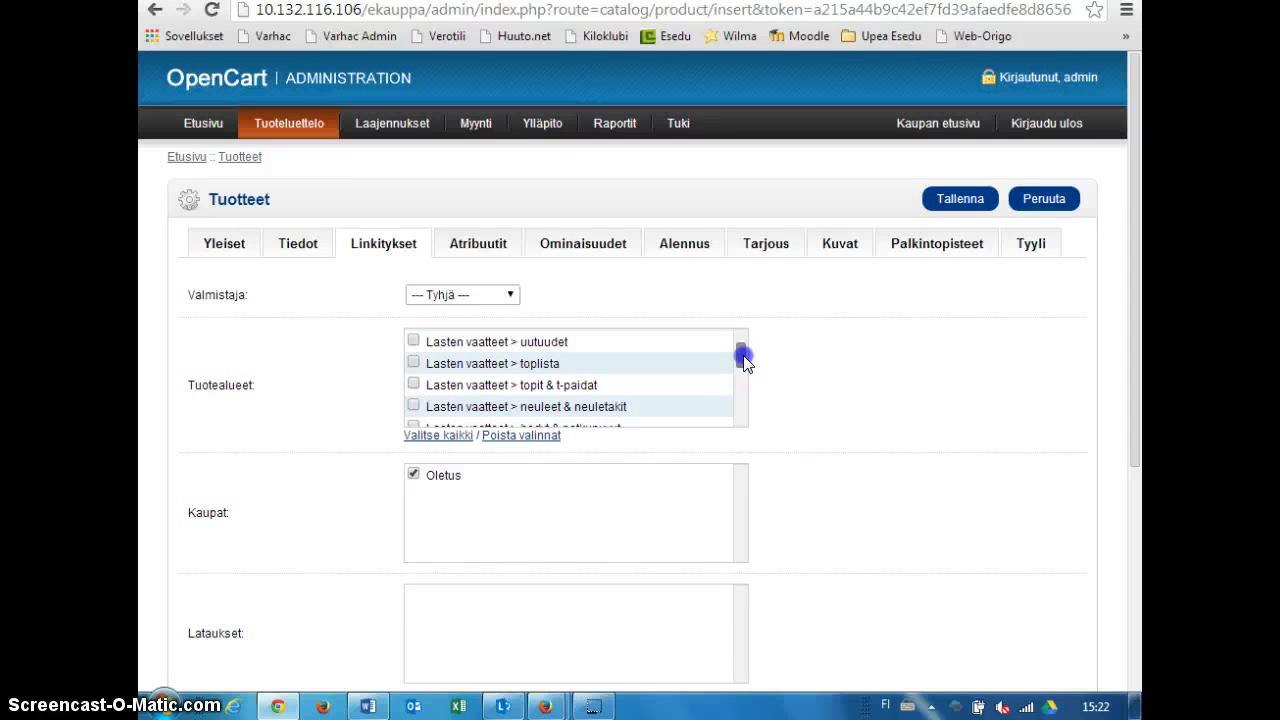
right_click(743, 356)
click(757, 320)
drag(741, 348, 744, 416)
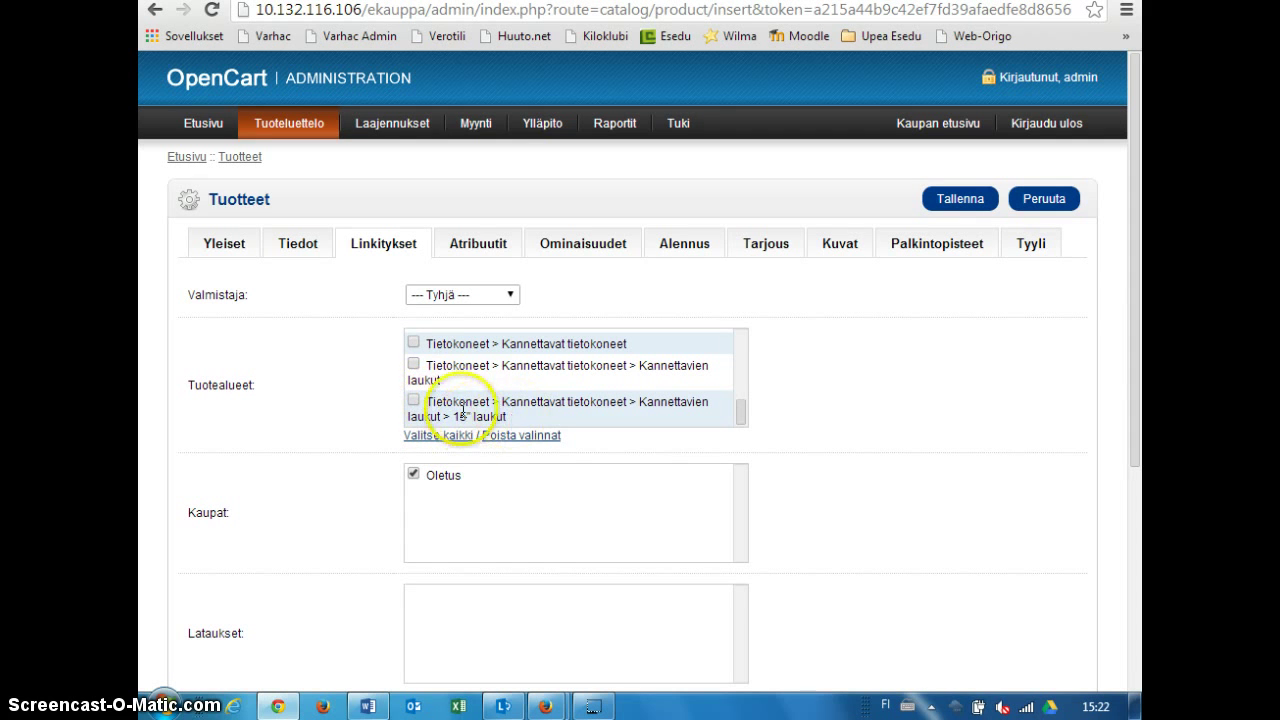
click(414, 366)
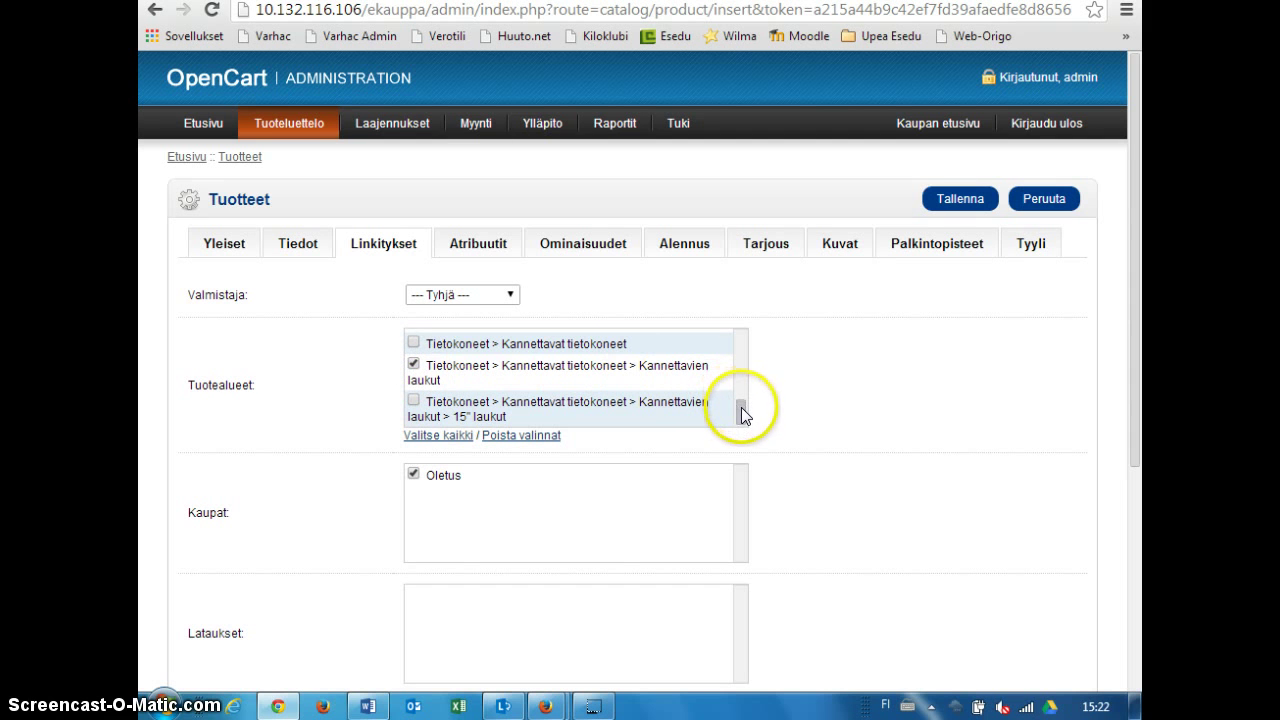
scroll(740, 412, up, 1)
scroll(740, 412, down, 1)
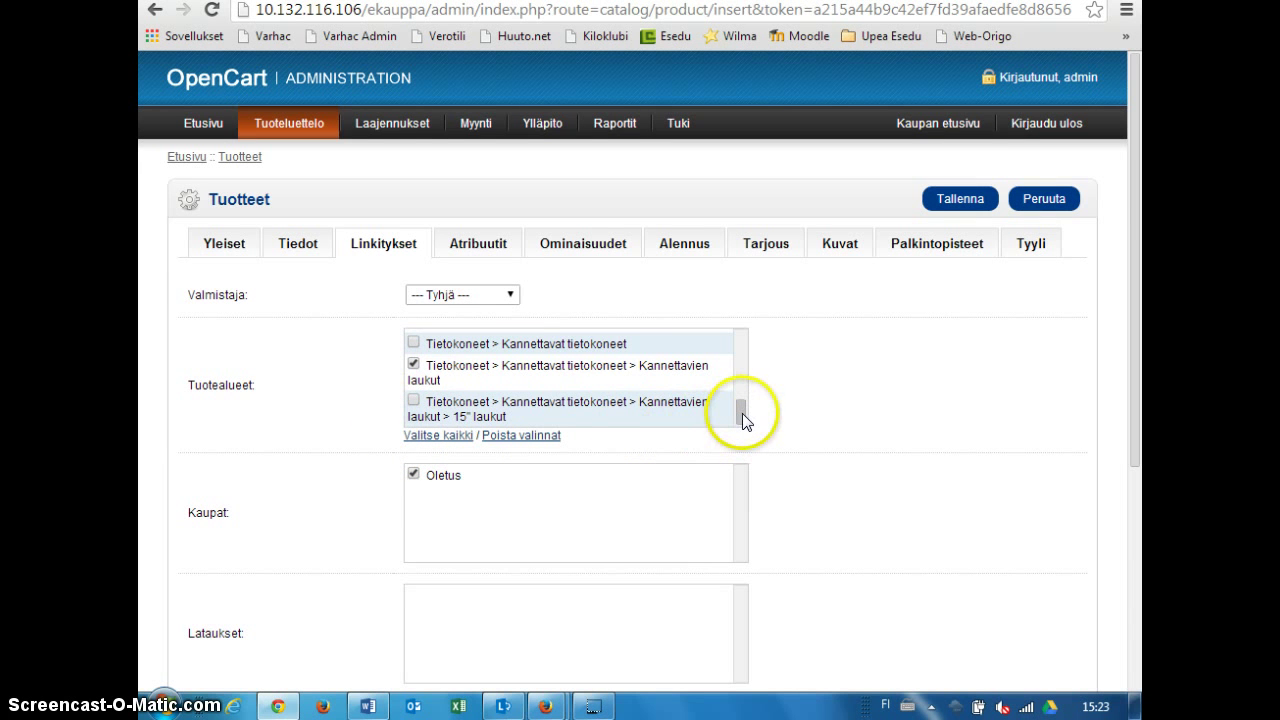
drag(742, 413, 740, 420)
Add 397.jpg from the image library as an additional product image (Kuvat), leaving its sort order empty.
scroll(447, 527, down, 1)
scroll(447, 527, down, 3)
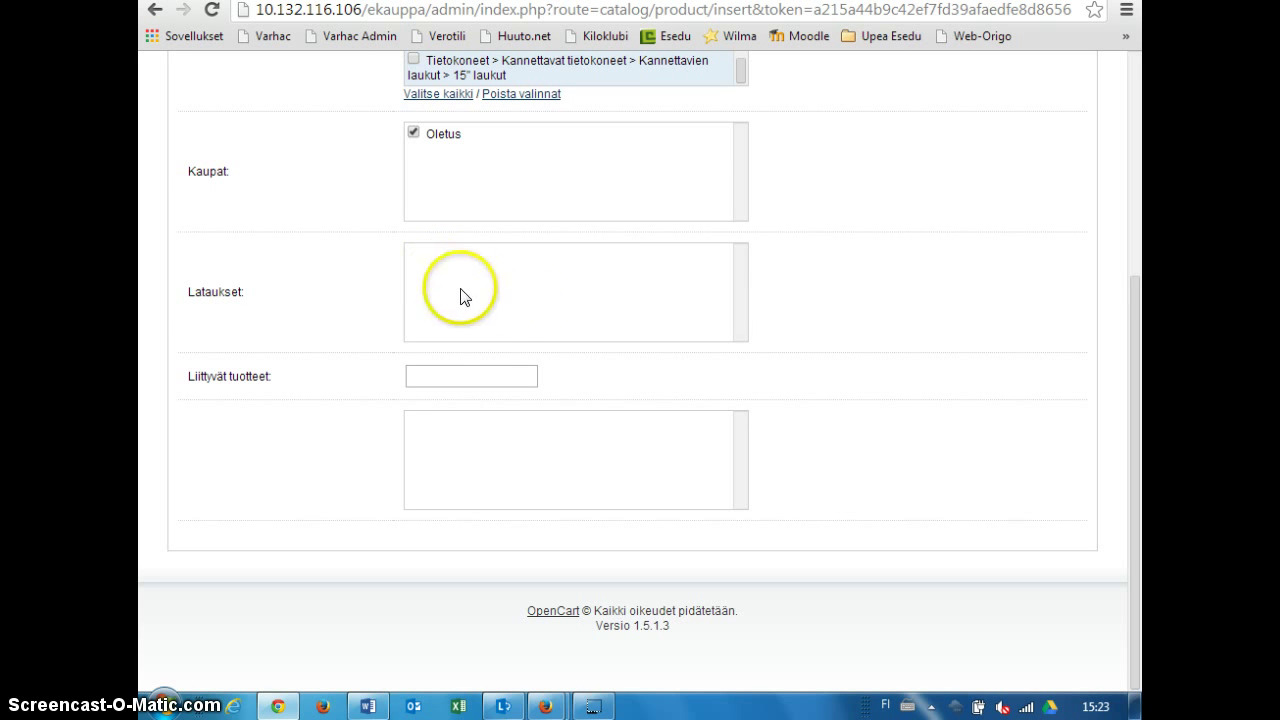
scroll(462, 320, up, 3)
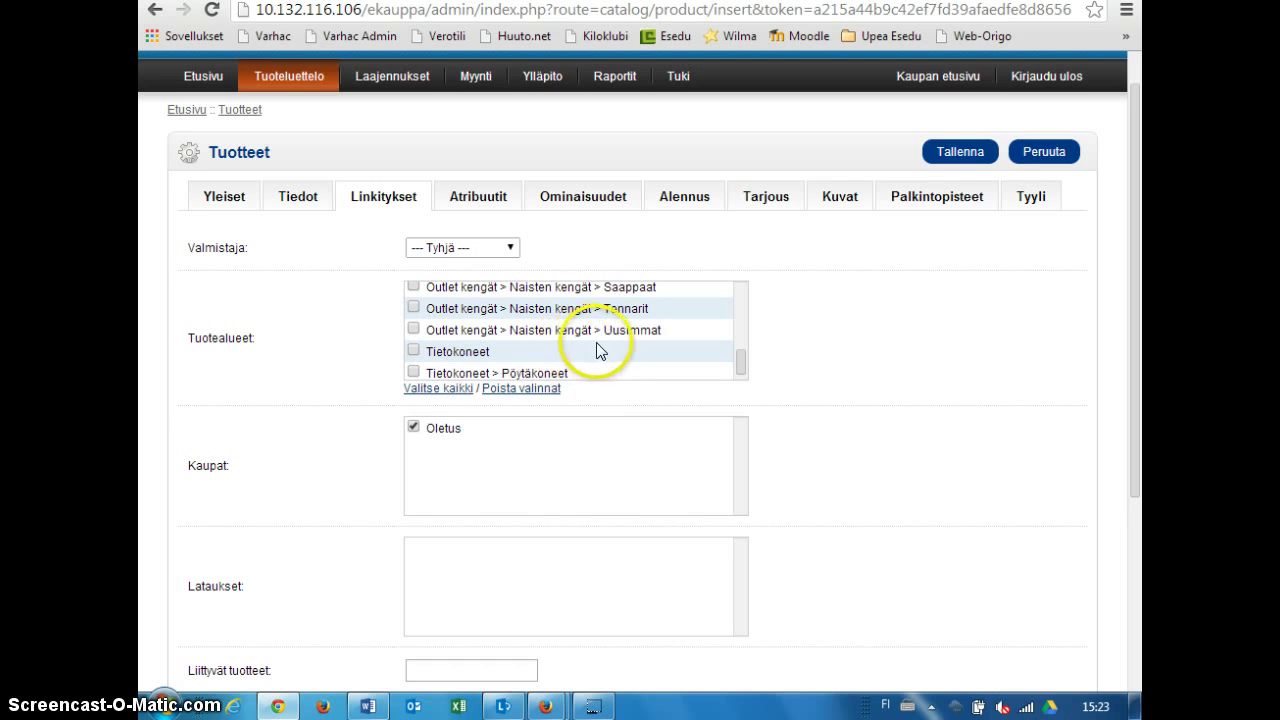
click(849, 205)
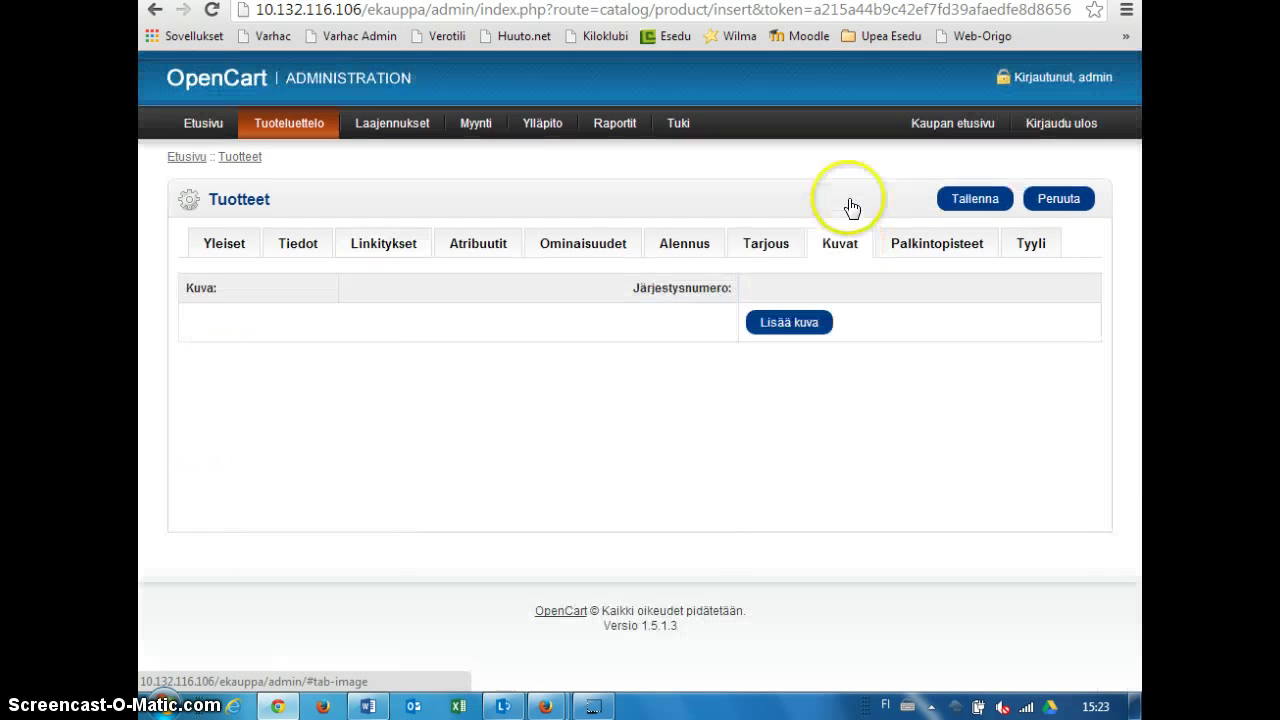
click(797, 324)
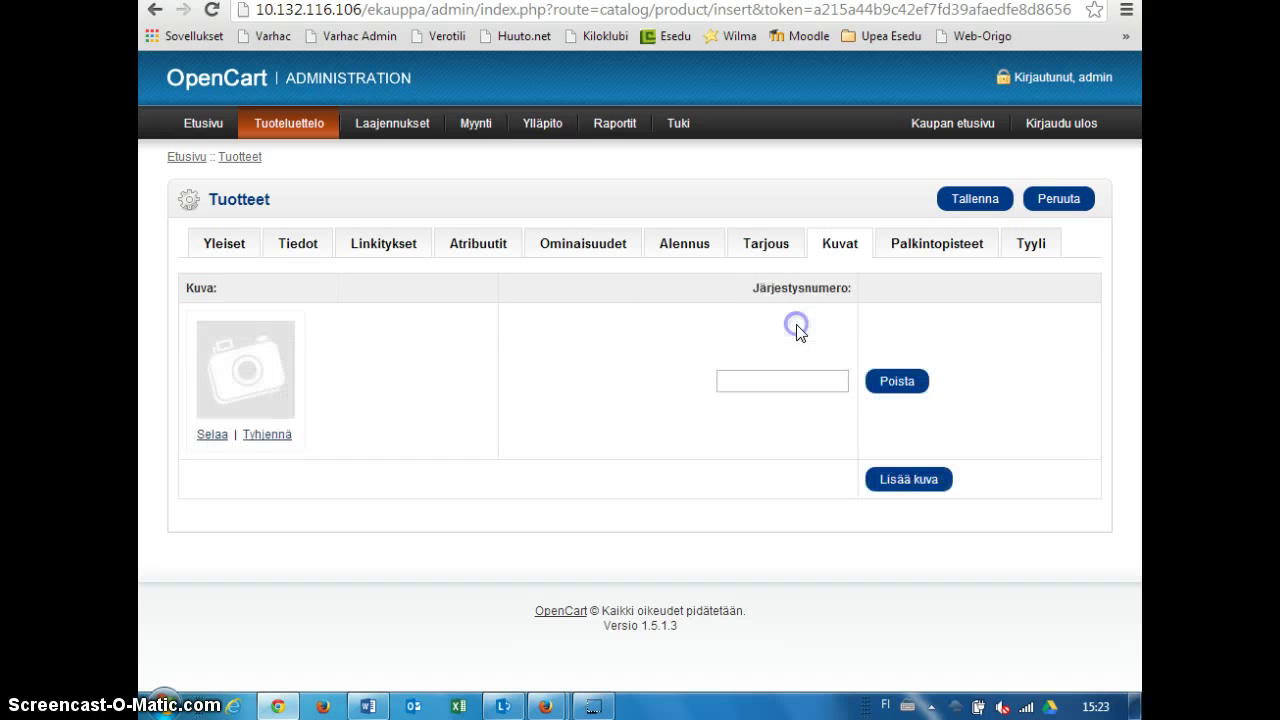
click(212, 435)
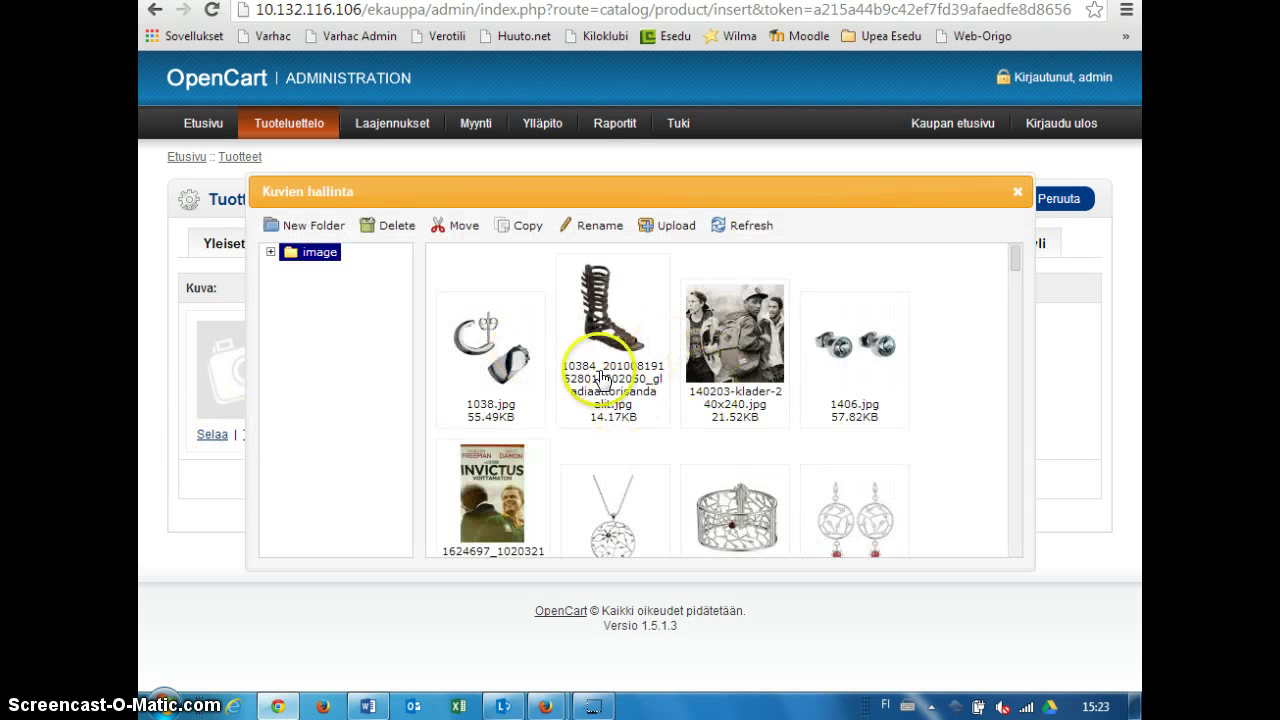
drag(1018, 258, 1030, 291)
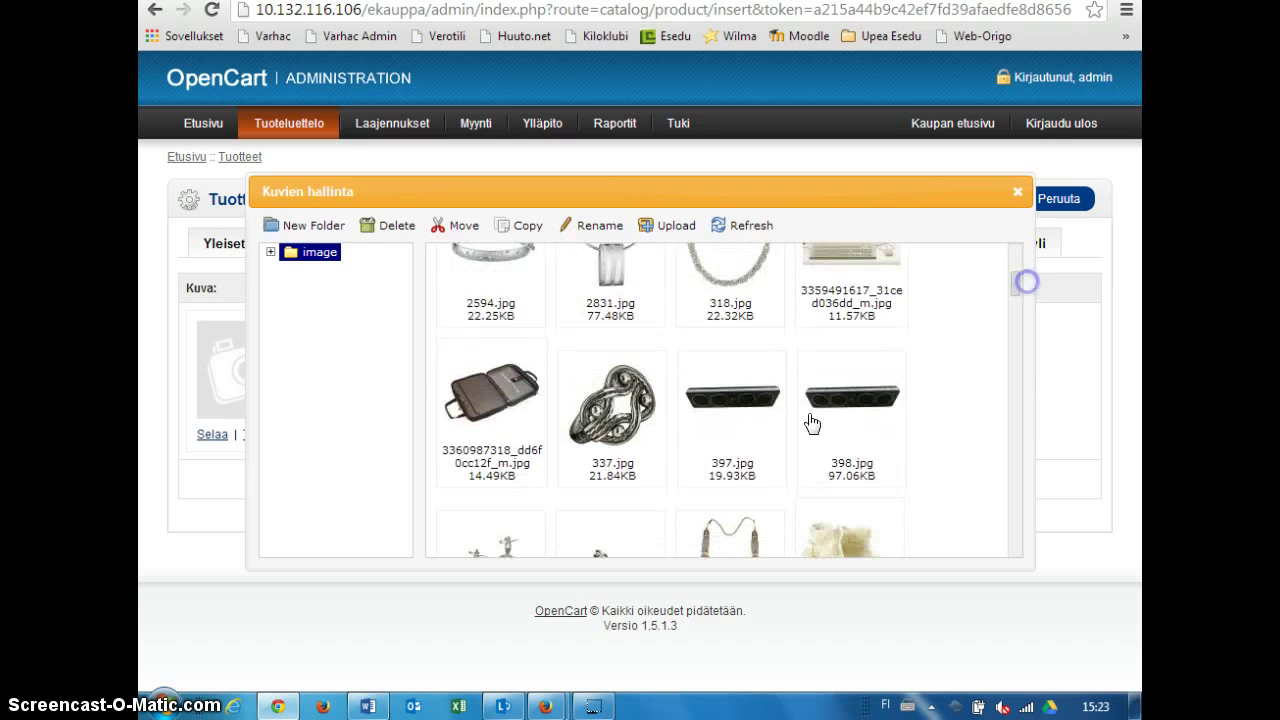
click(725, 416)
double_click(727, 410)
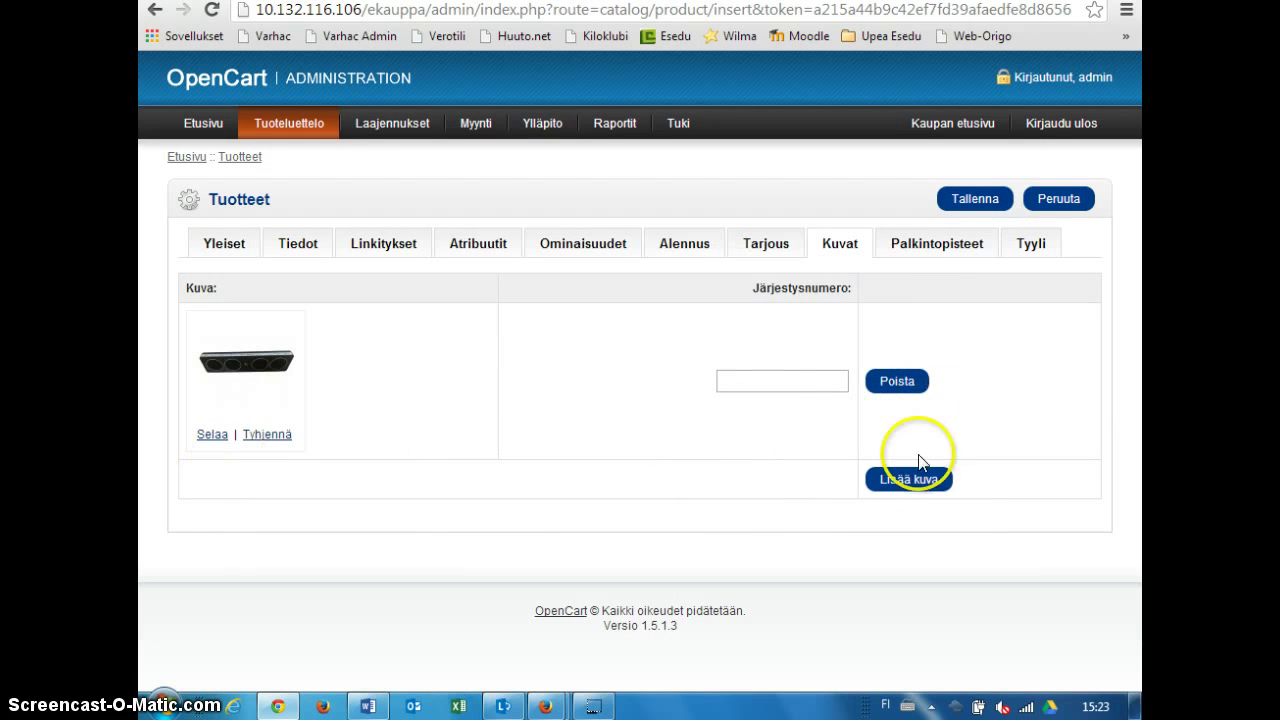
Add a second additional product image using Apple2.gif from the image library, leaving its sort order empty.
click(912, 482)
scroll(855, 478, down, 2)
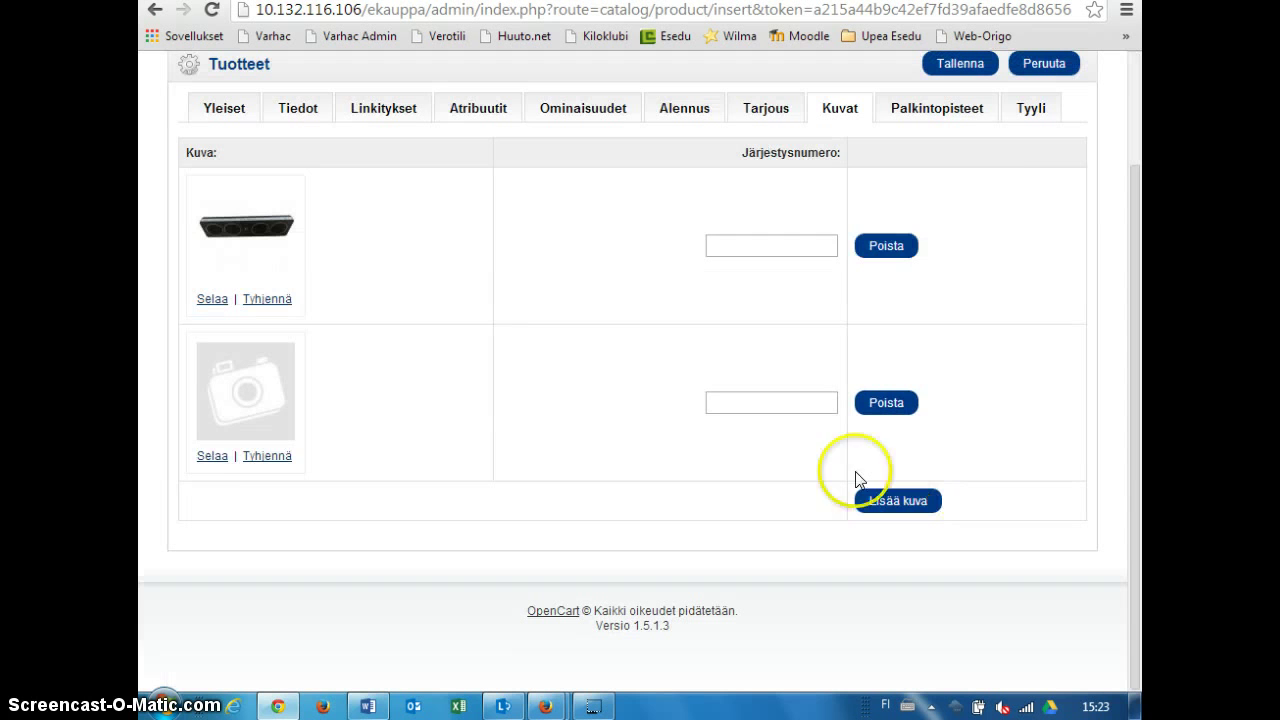
click(211, 456)
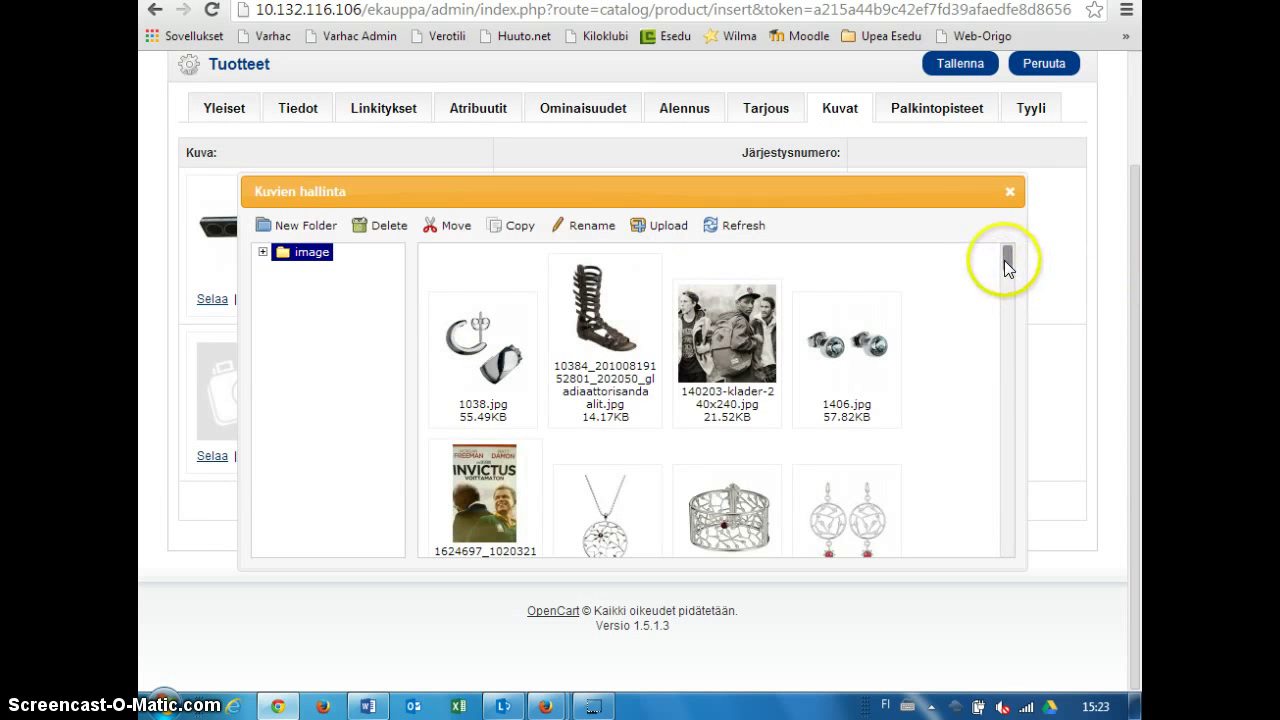
drag(1006, 260, 1008, 306)
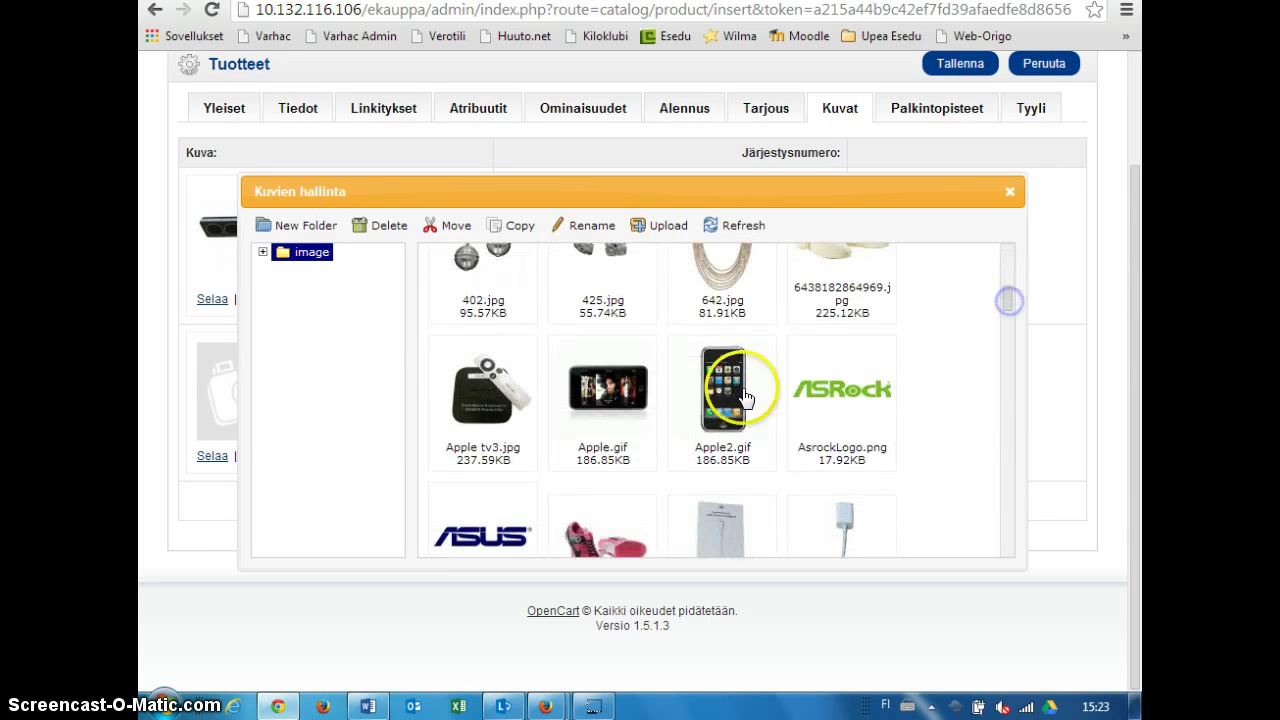
double_click(720, 405)
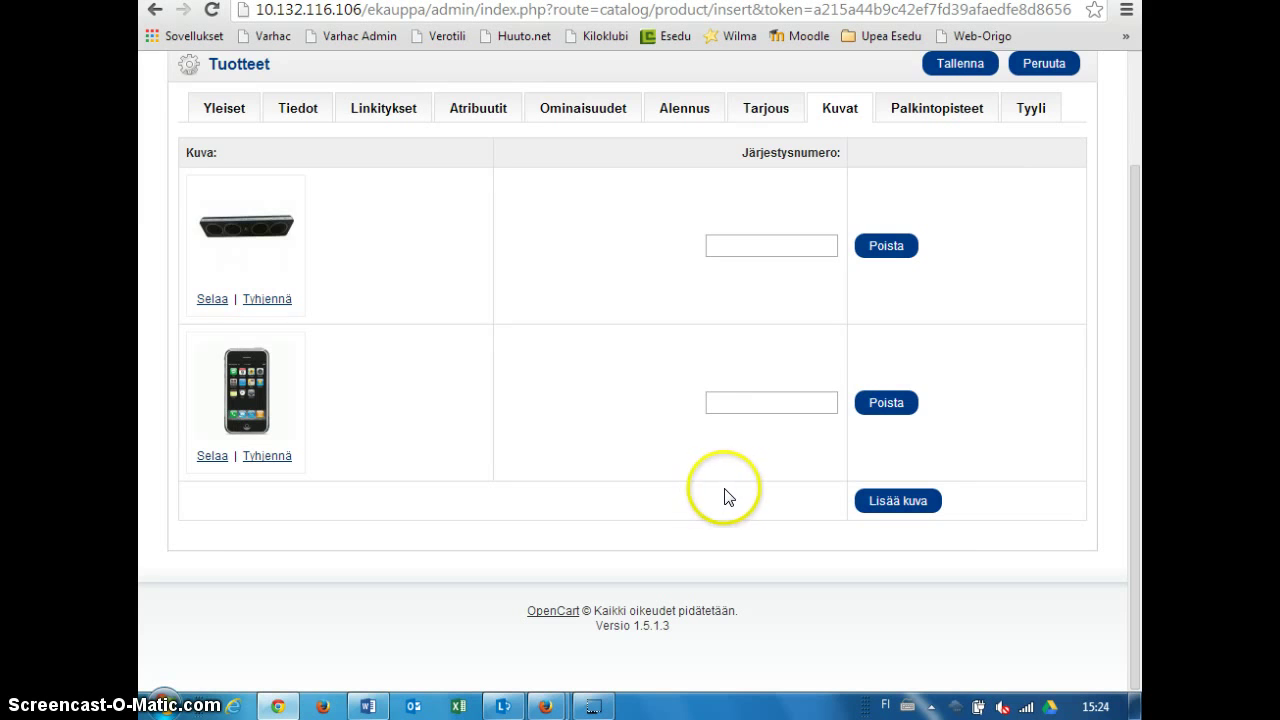
scroll(755, 510, up, 3)
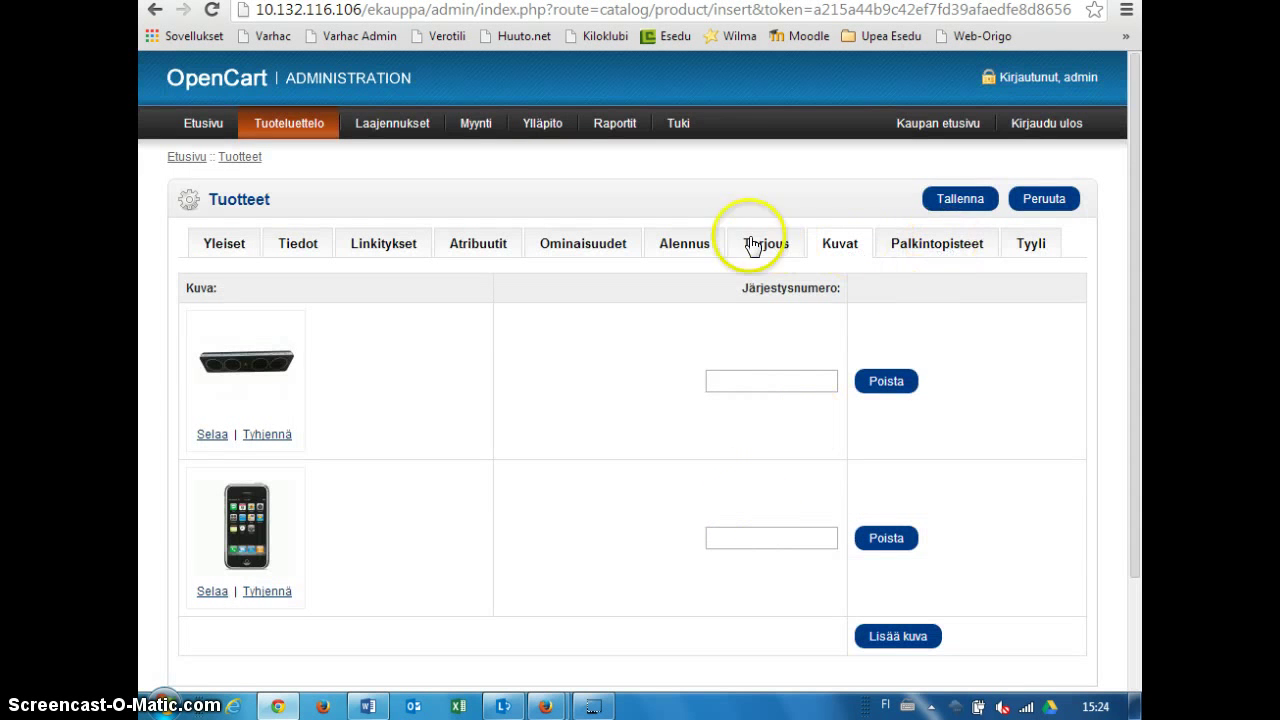
scroll(726, 429, down, 3)
scroll(720, 435, up, 2)
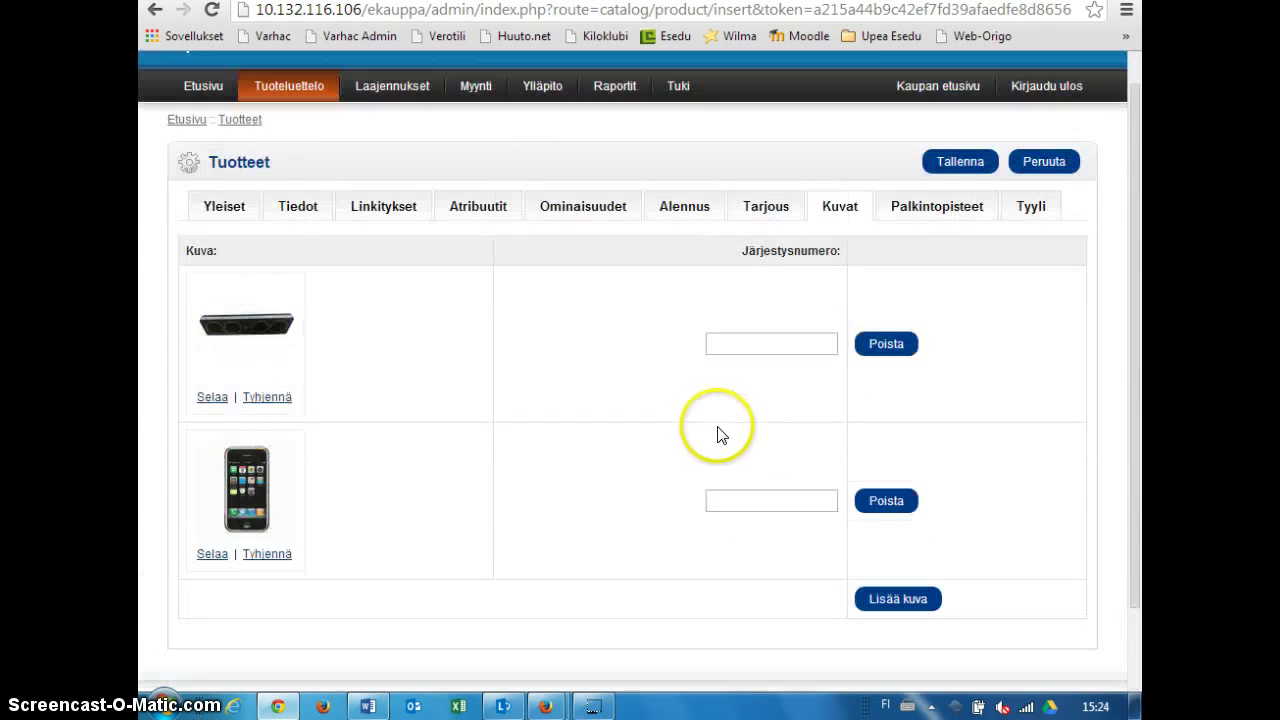
Review the product's Finnish general texts (Yleiset), its data fields (Tiedot) and its category and store links (Linkitykset).
click(224, 212)
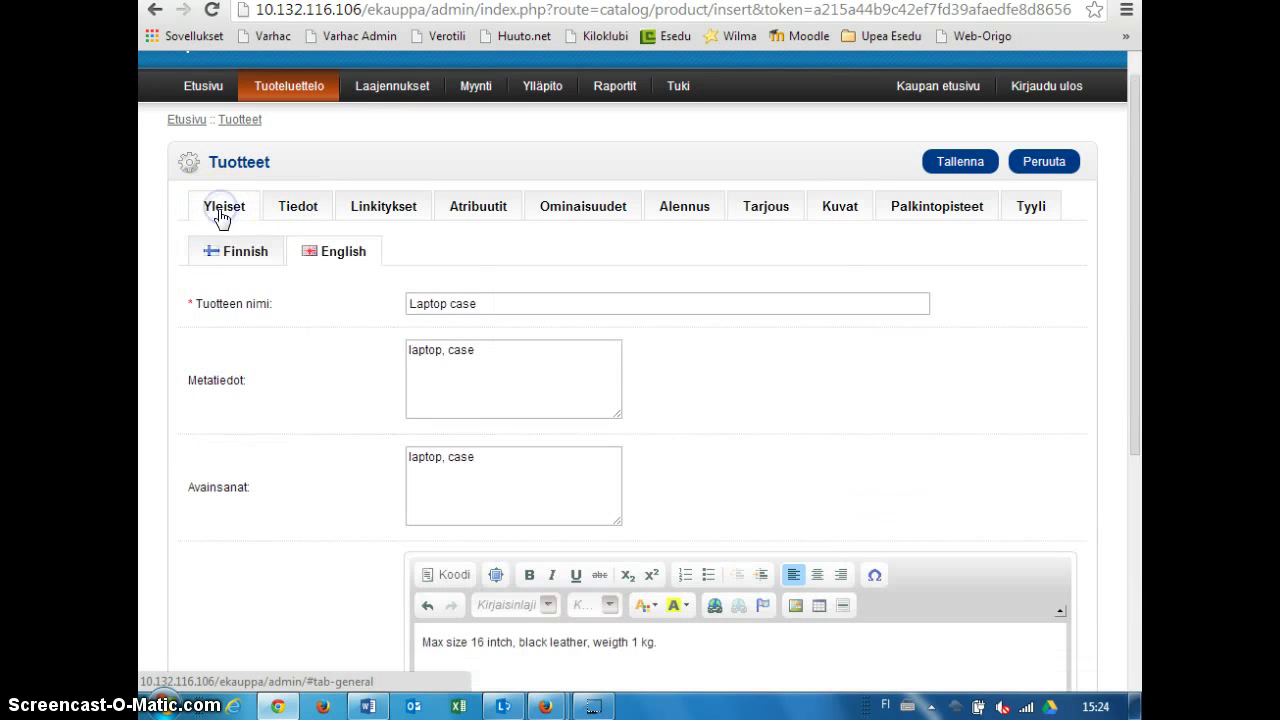
click(210, 254)
scroll(263, 337, down, 4)
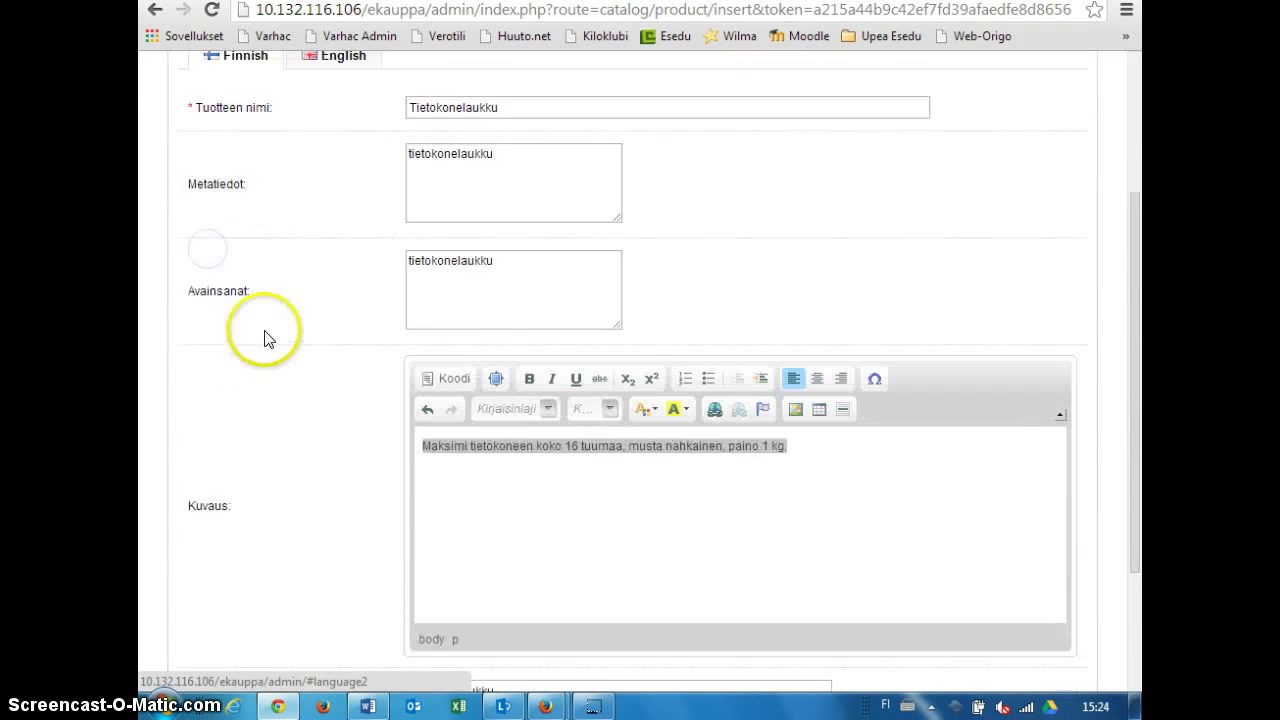
scroll(274, 354, up, 4)
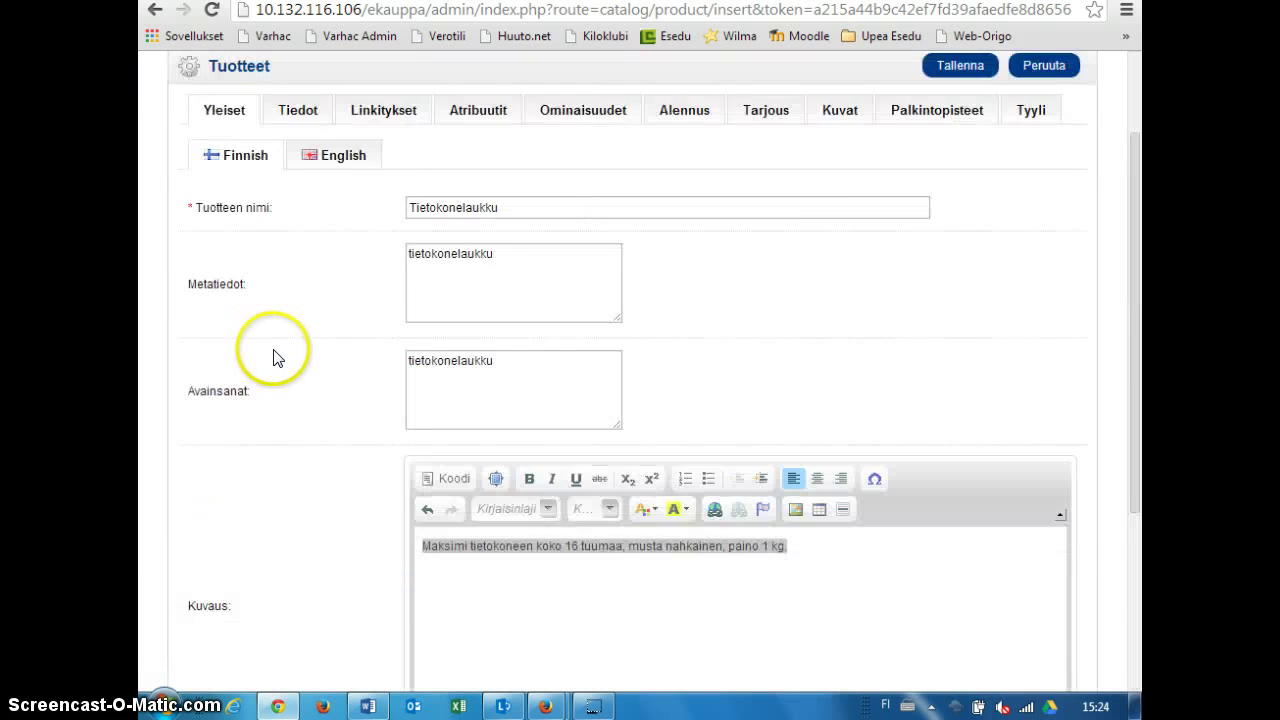
click(300, 220)
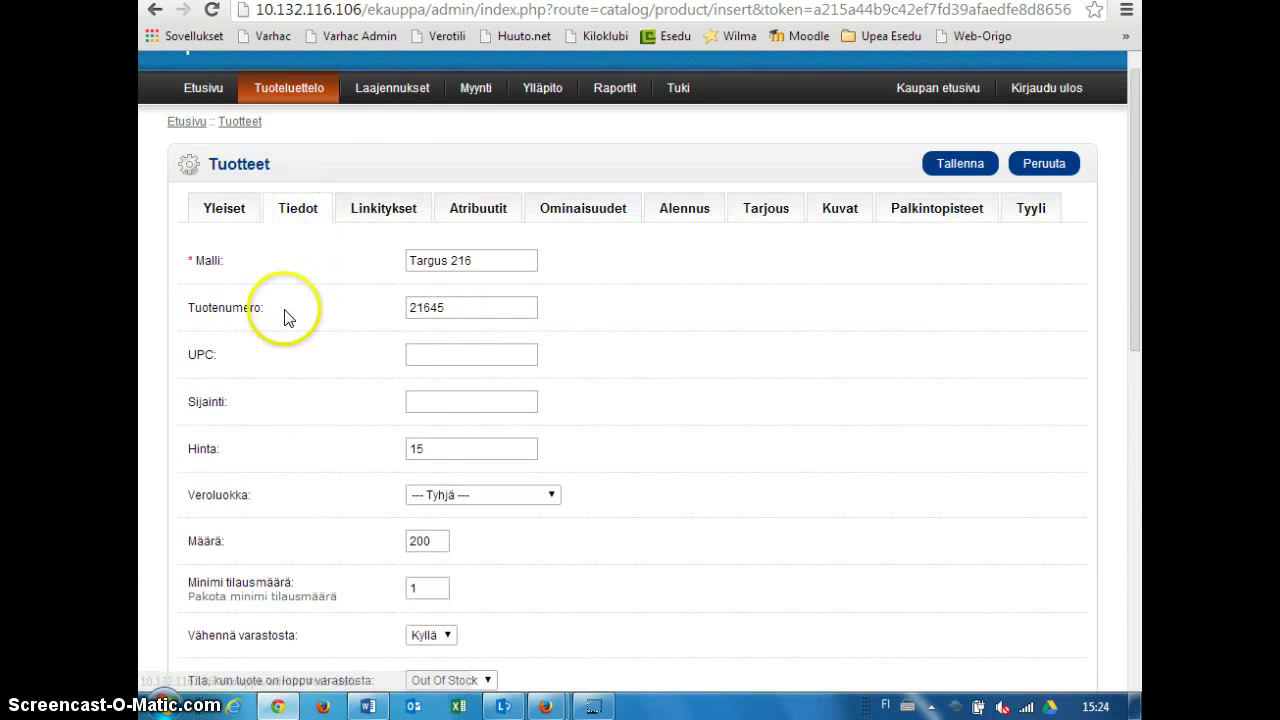
scroll(286, 314, down, 3)
scroll(285, 320, down, 4)
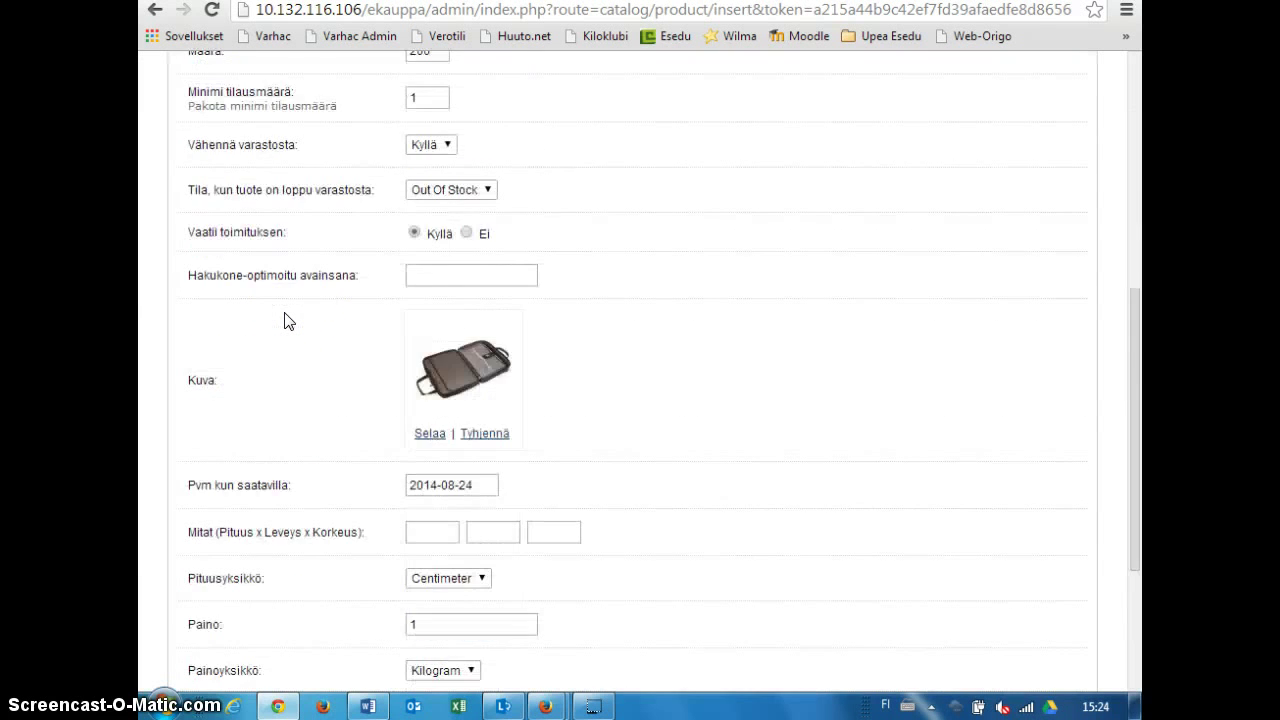
scroll(293, 320, down, 1)
scroll(290, 320, up, 8)
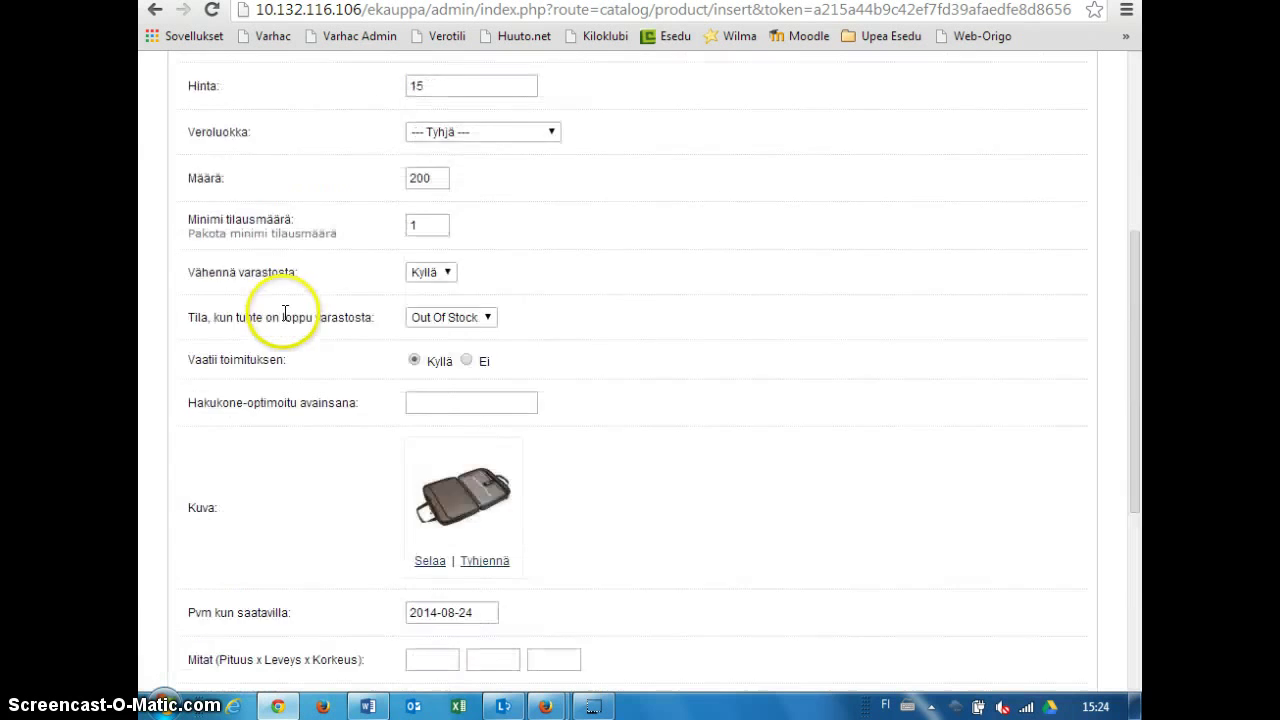
click(366, 249)
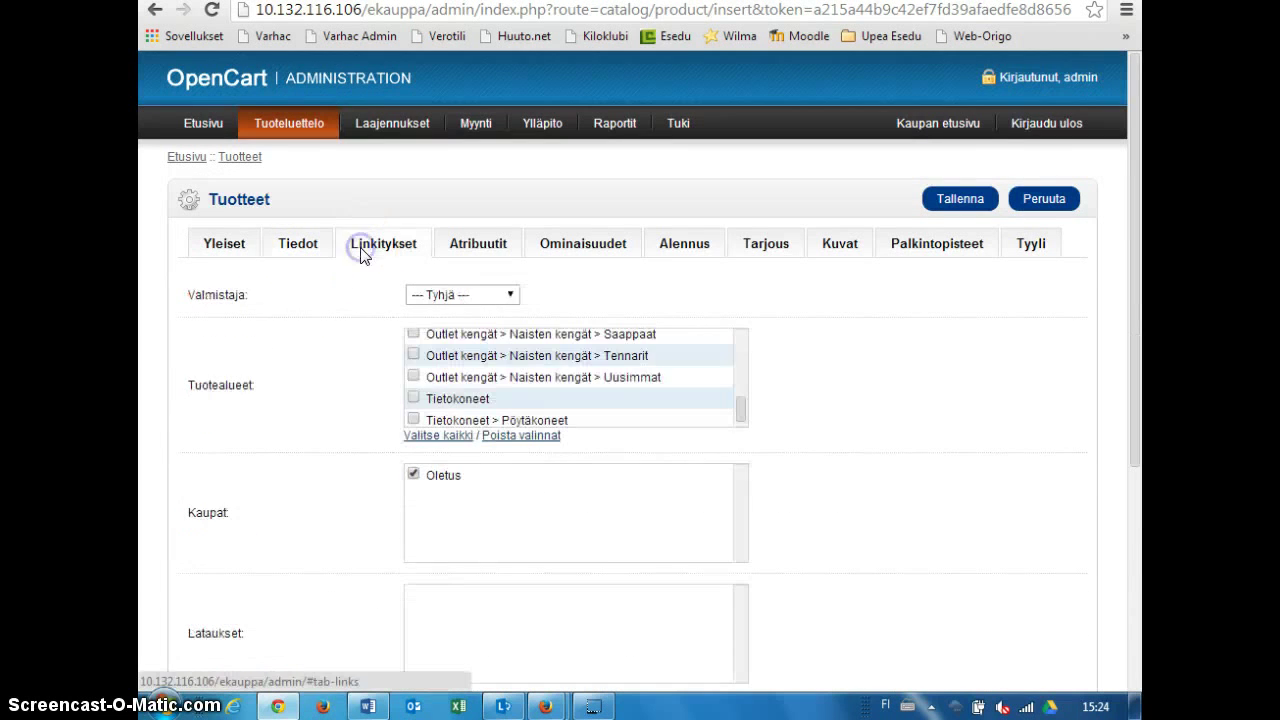
scroll(349, 325, down, 3)
scroll(349, 325, down, 1)
scroll(349, 325, up, 3)
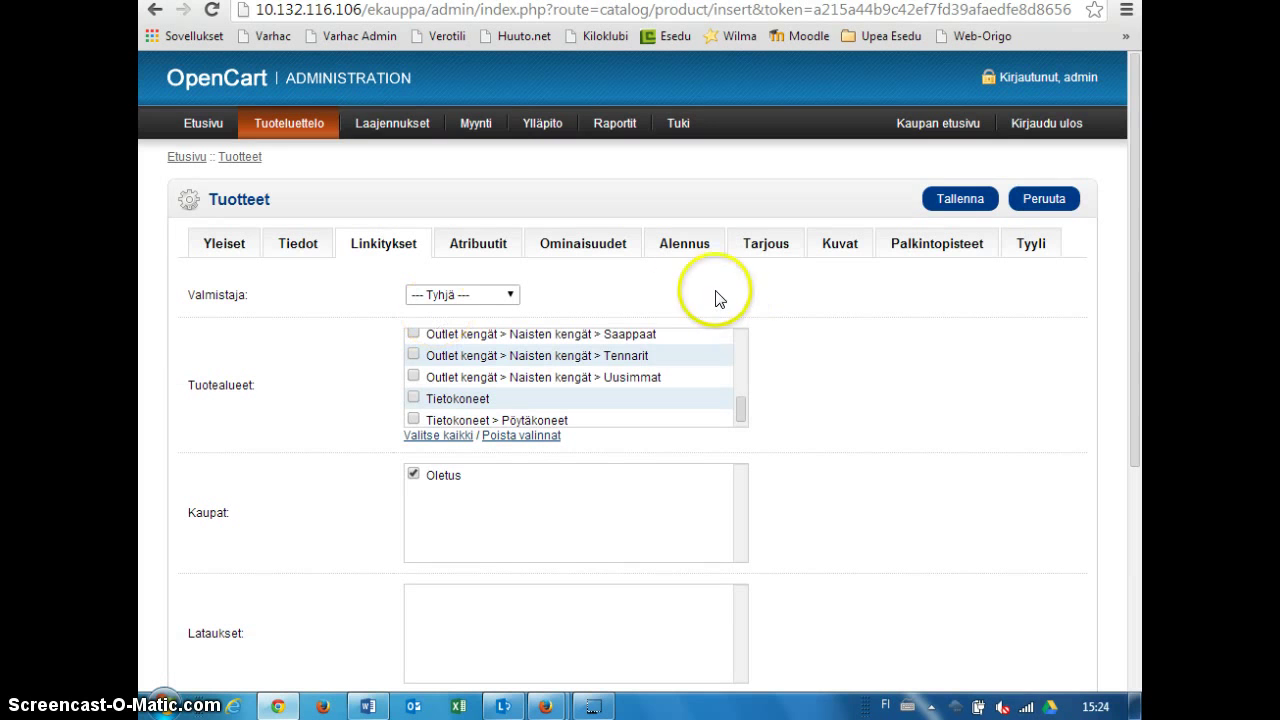
Save the new product and switch to the storefront's Kannettavien laukut category page.
click(962, 200)
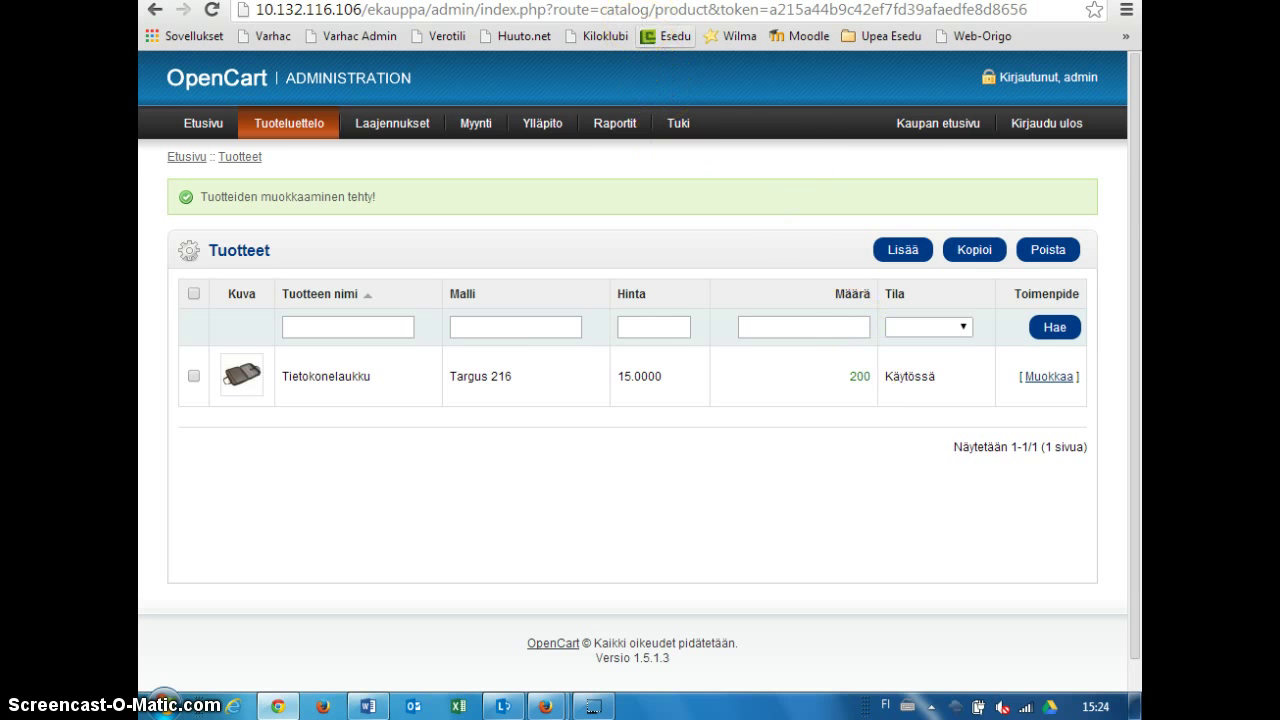
key(ctrl+Tab)
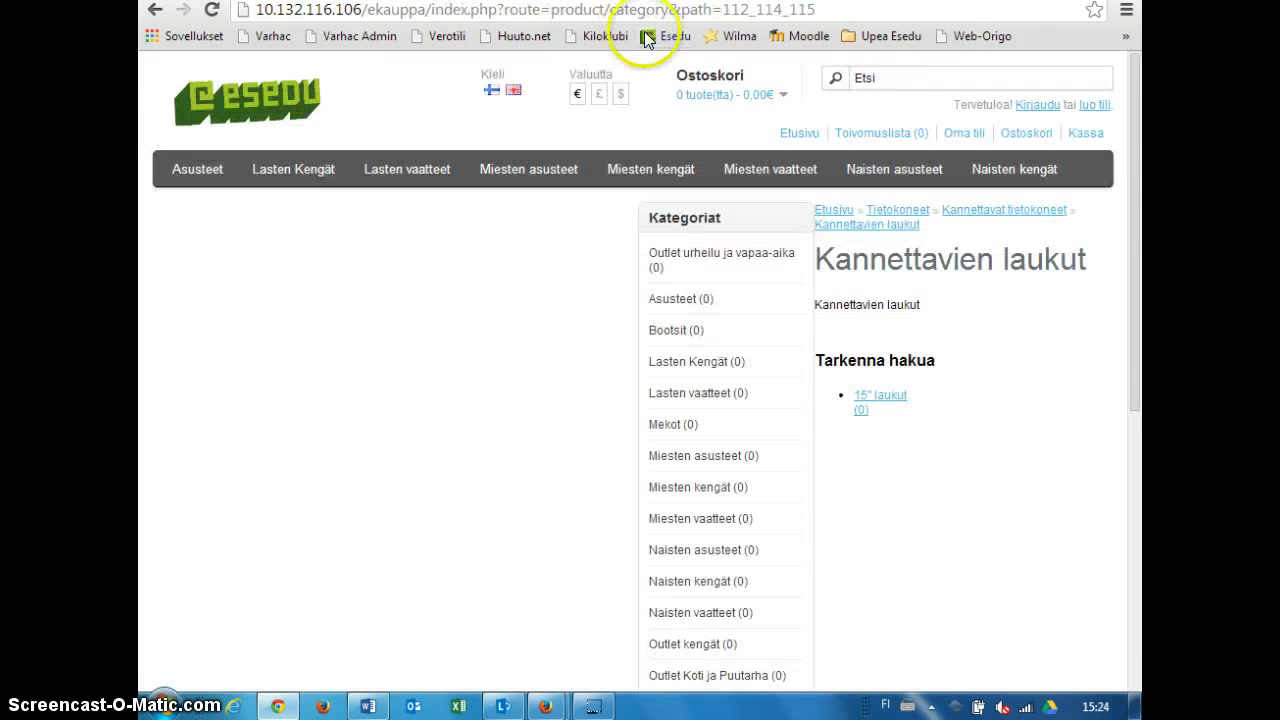